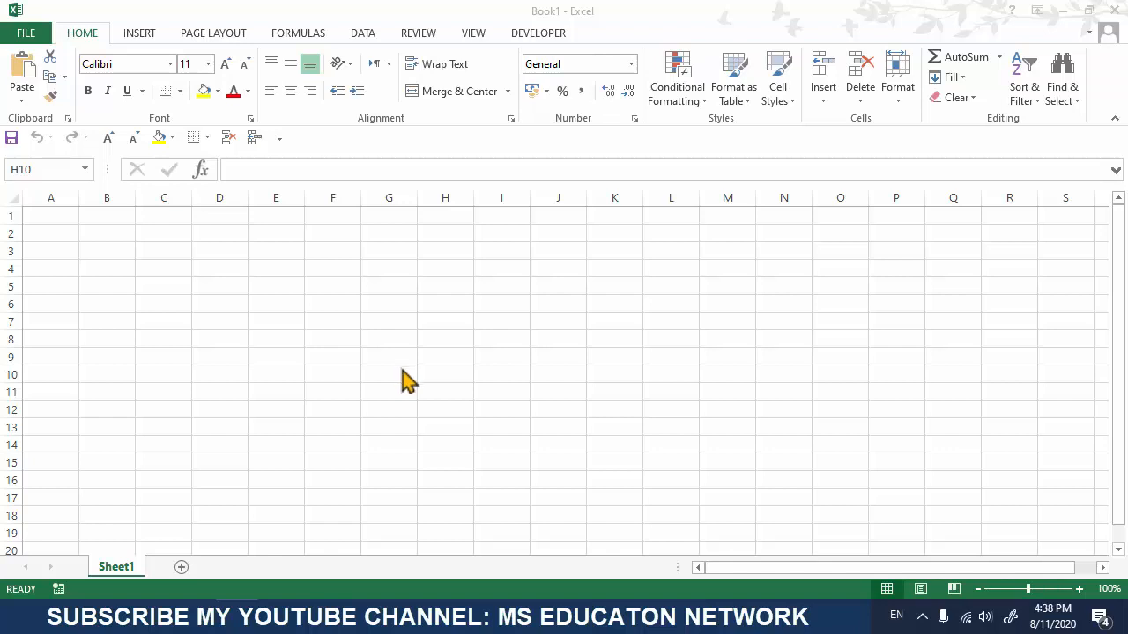
Enter the formula =10+20 in cell F6.
click(317, 311)
click(316, 311)
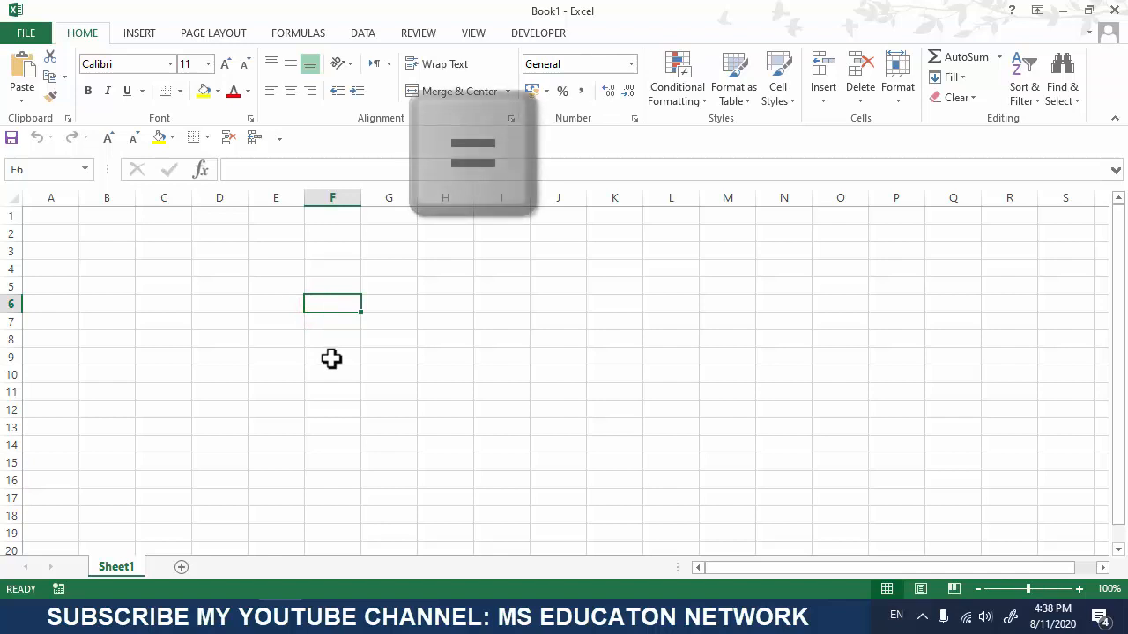
text(=)
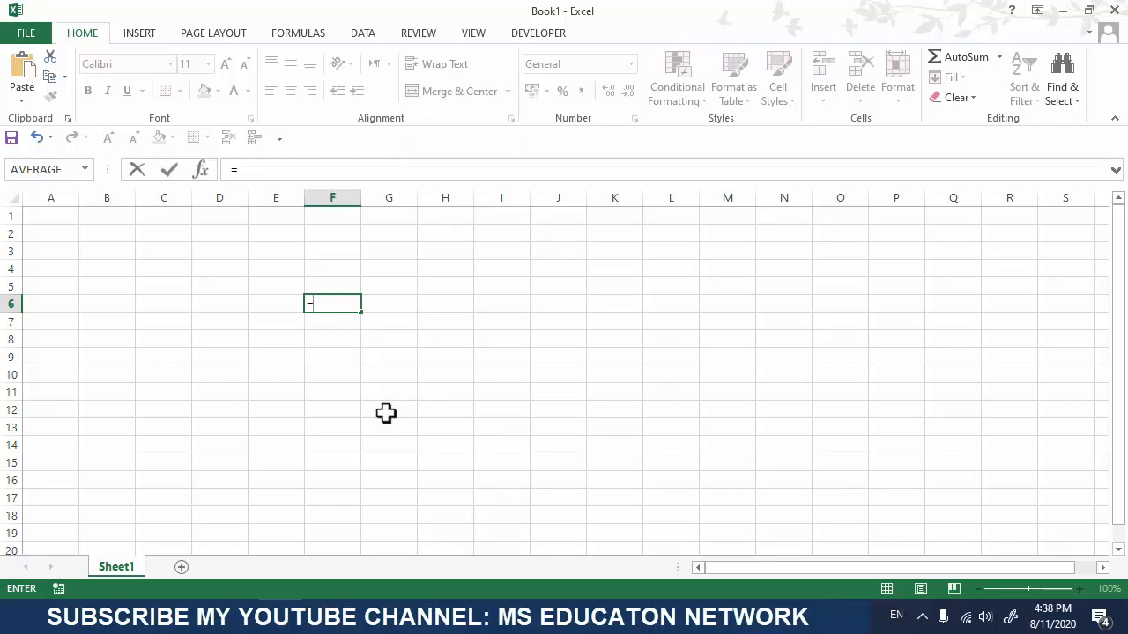
text(10+20)
key(Return)
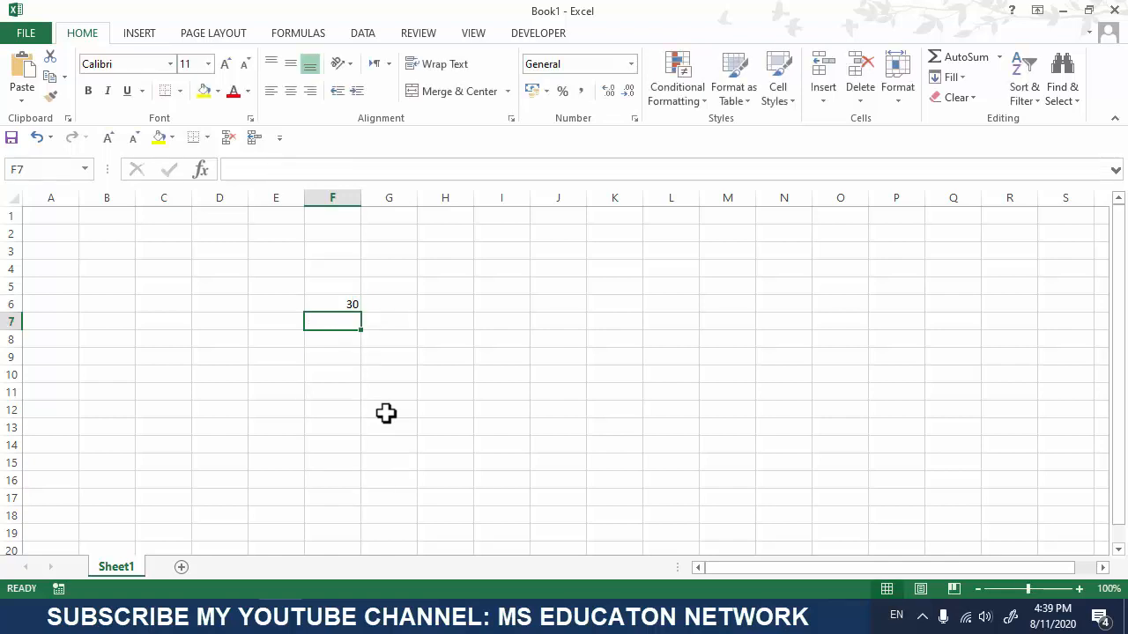
Fill cell F6 with yellow.
click(314, 307)
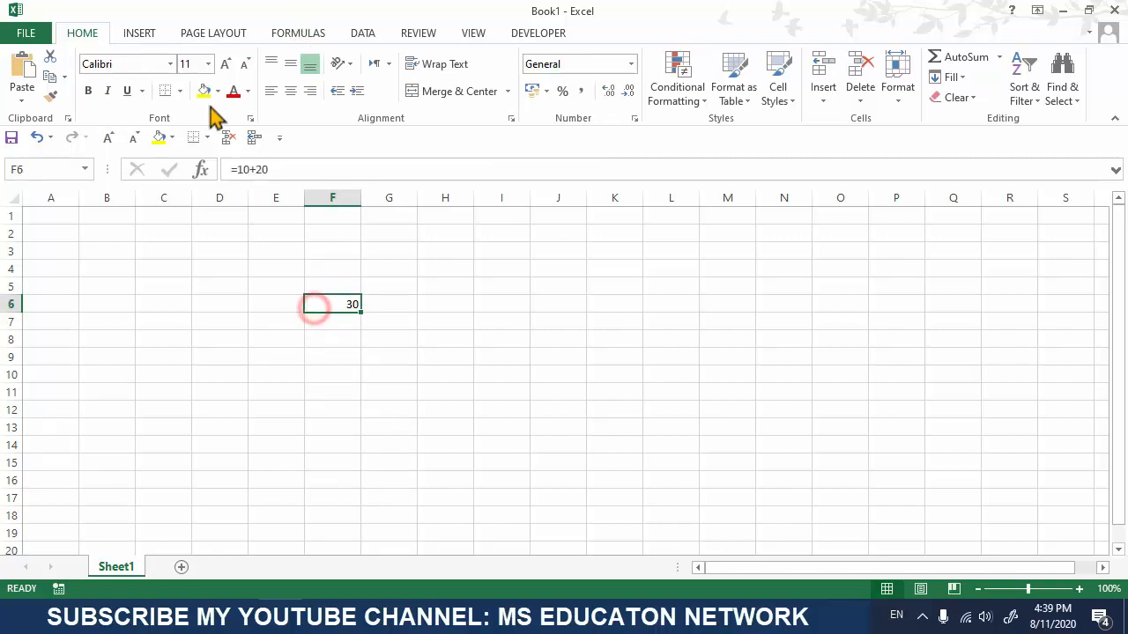
click(204, 91)
click(334, 394)
click(340, 304)
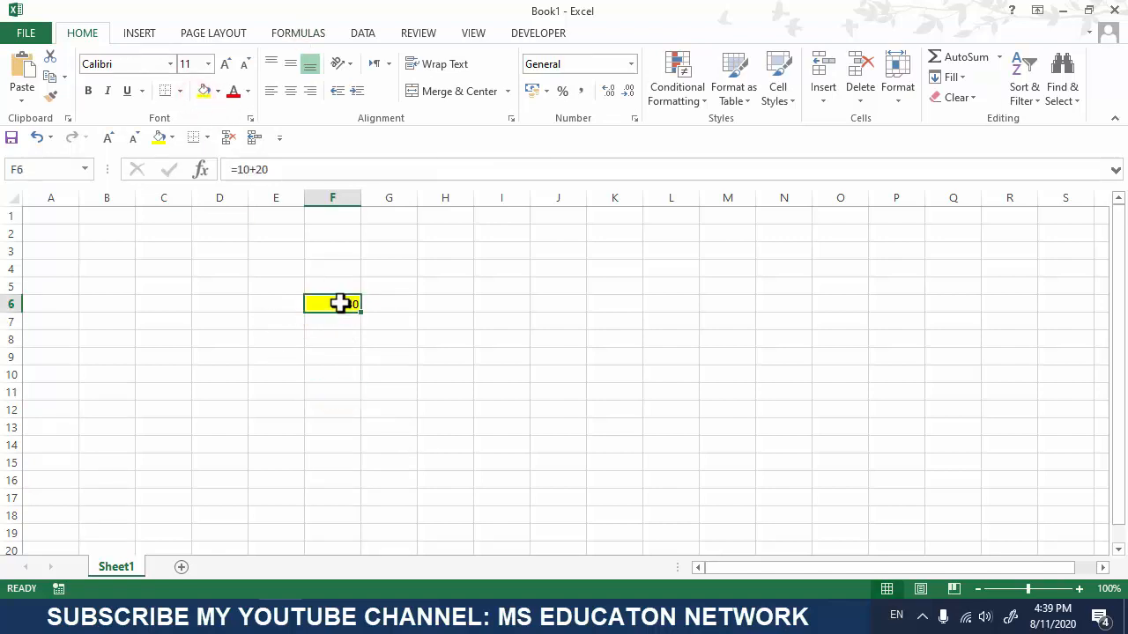
Enlarge the font of range F3:I14 to size 22 and fit column F's width to its content.
drag(310, 251, 505, 446)
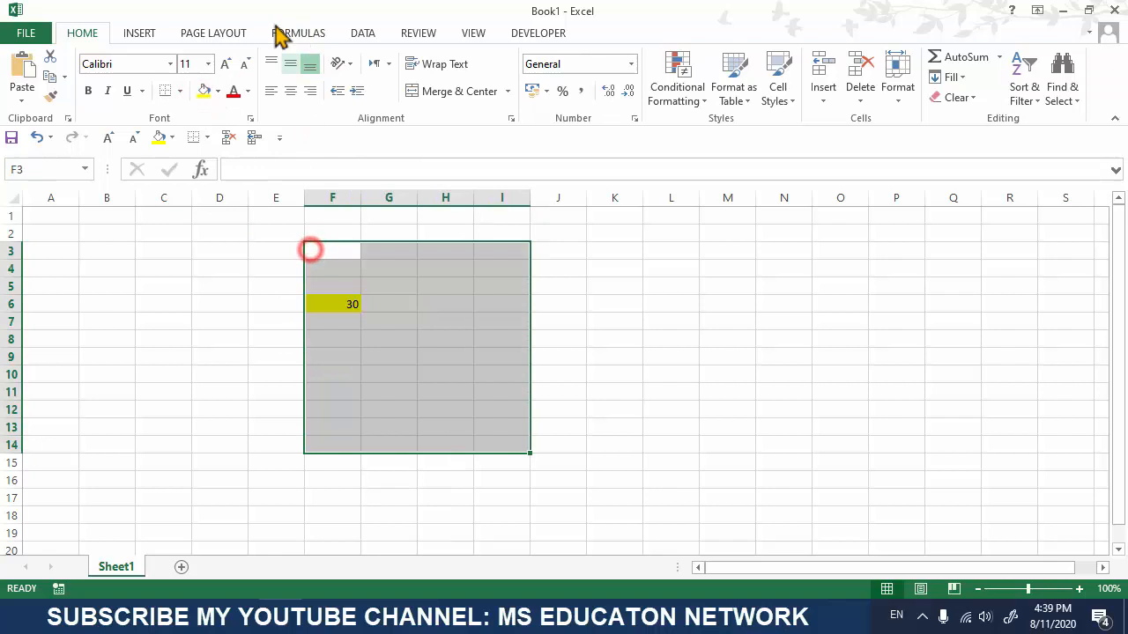
click(225, 64)
click(226, 64)
click(226, 64)
click(225, 64)
click(226, 64)
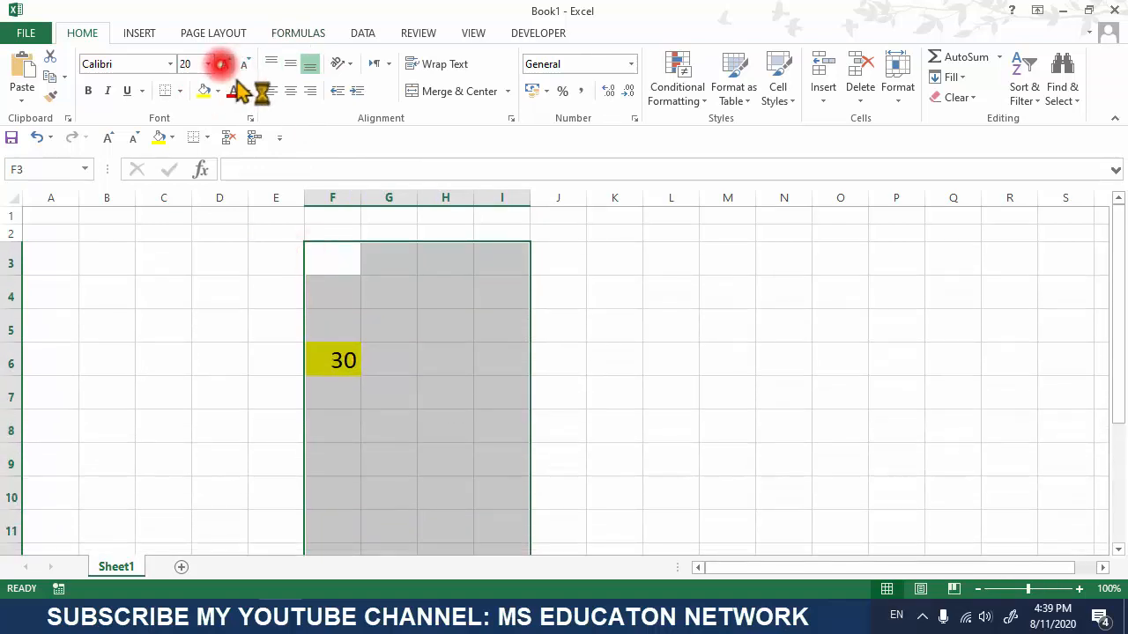
click(226, 65)
double_click(361, 200)
click(427, 306)
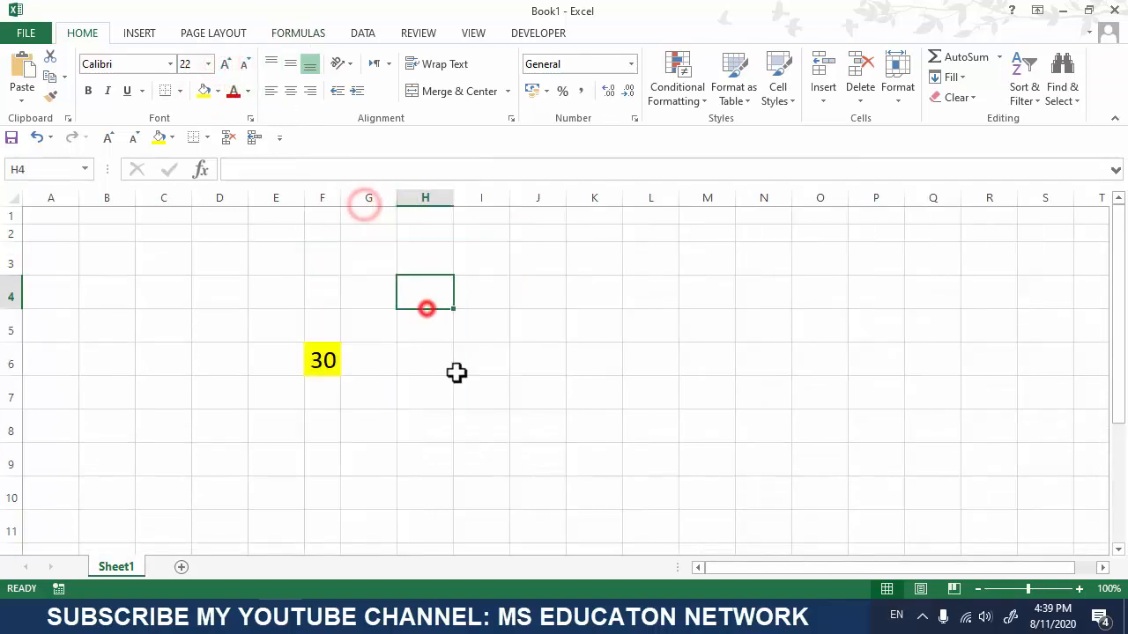
Enter 10+20 without an equals sign in cell F7 and fit column F's width to it.
scroll(415, 375, down, 1)
click(324, 333)
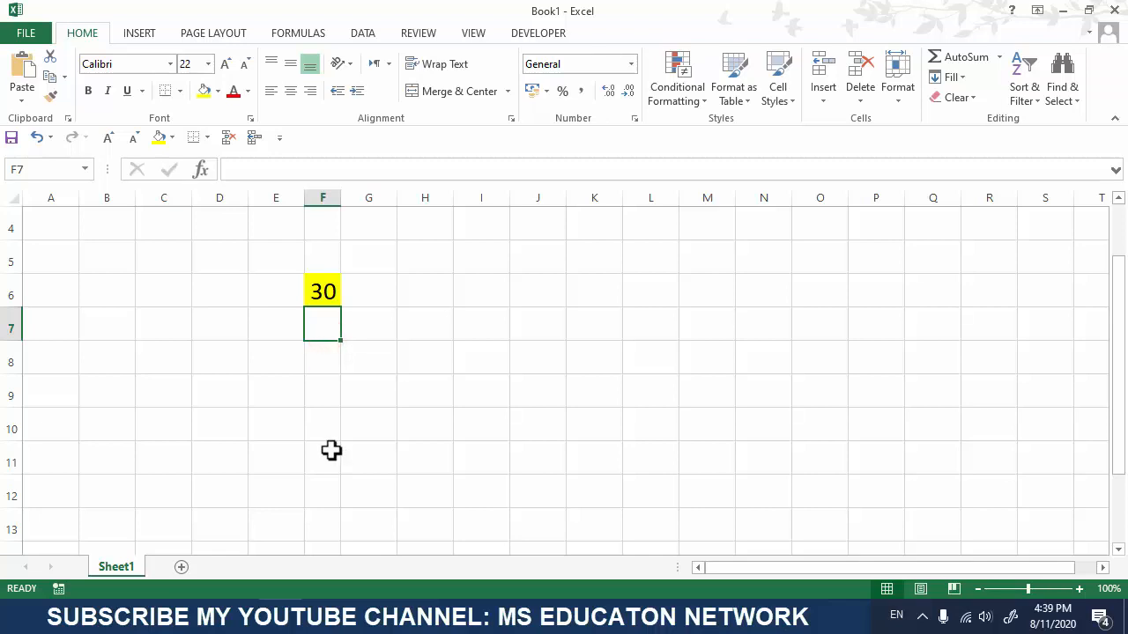
text(10+20)
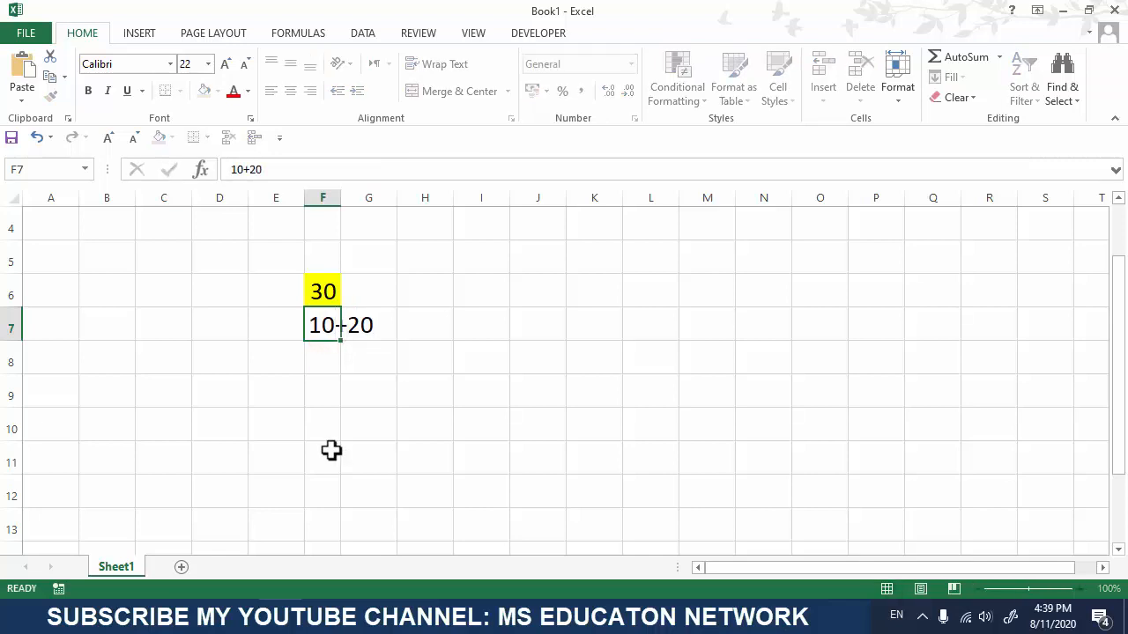
key(Return)
double_click(340, 202)
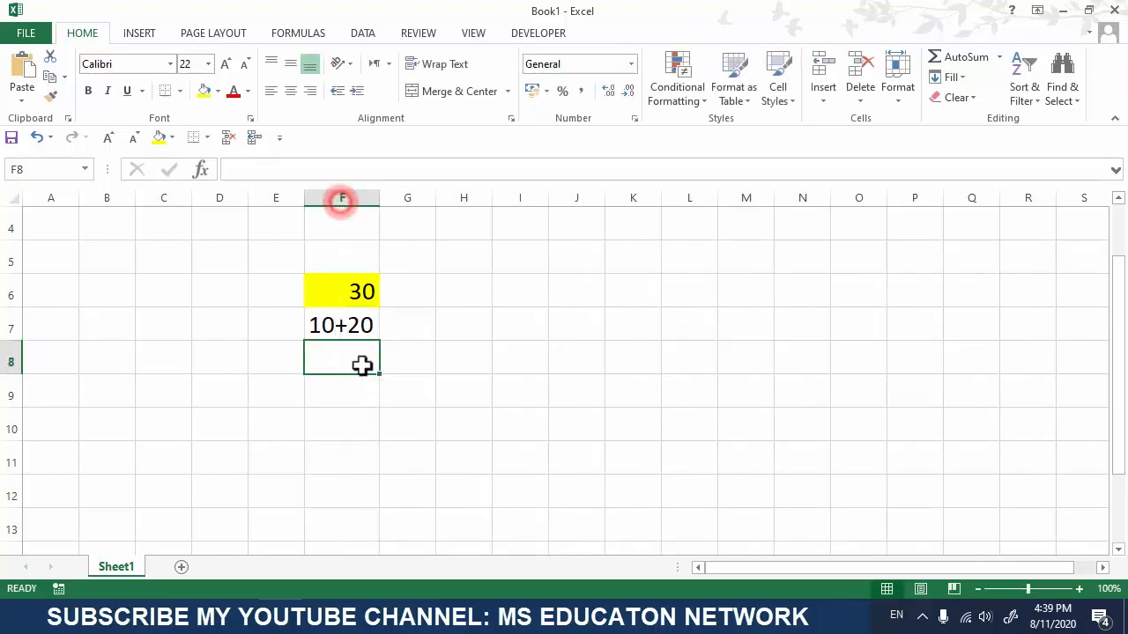
Add a leading equals sign to the entry in cell F7 to make it the formula =10+20.
click(340, 333)
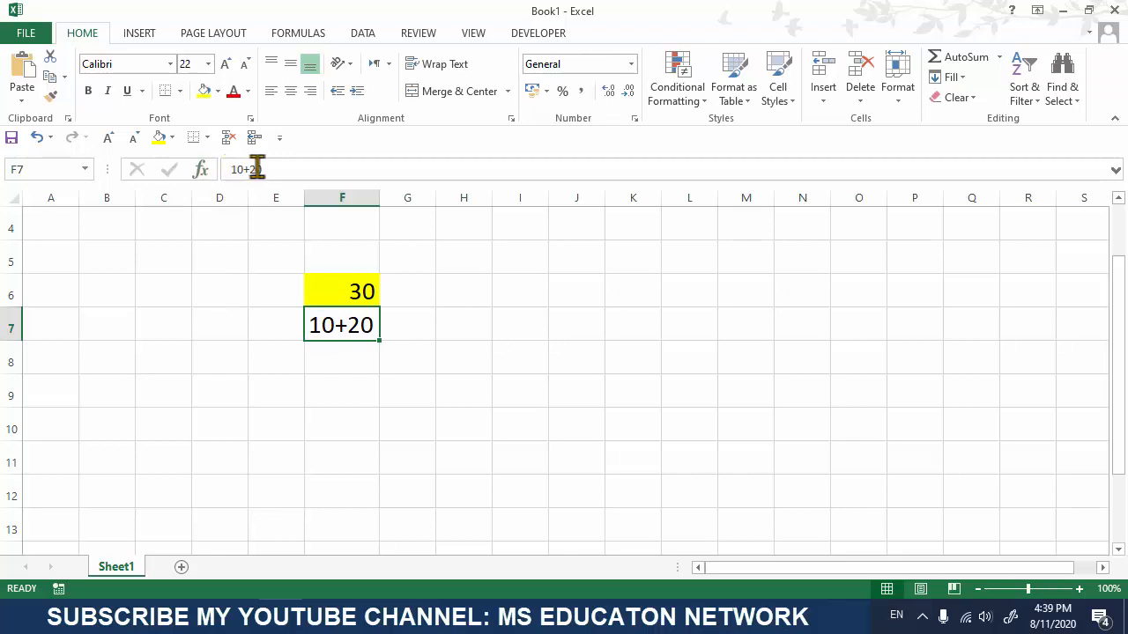
drag(288, 167, 227, 172)
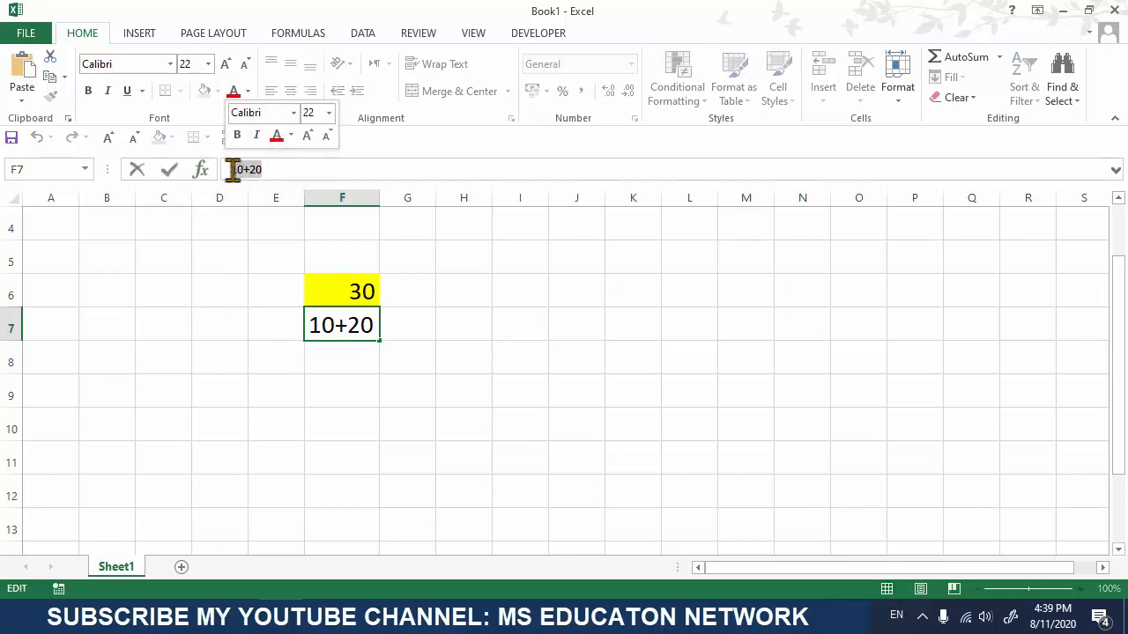
click(234, 170)
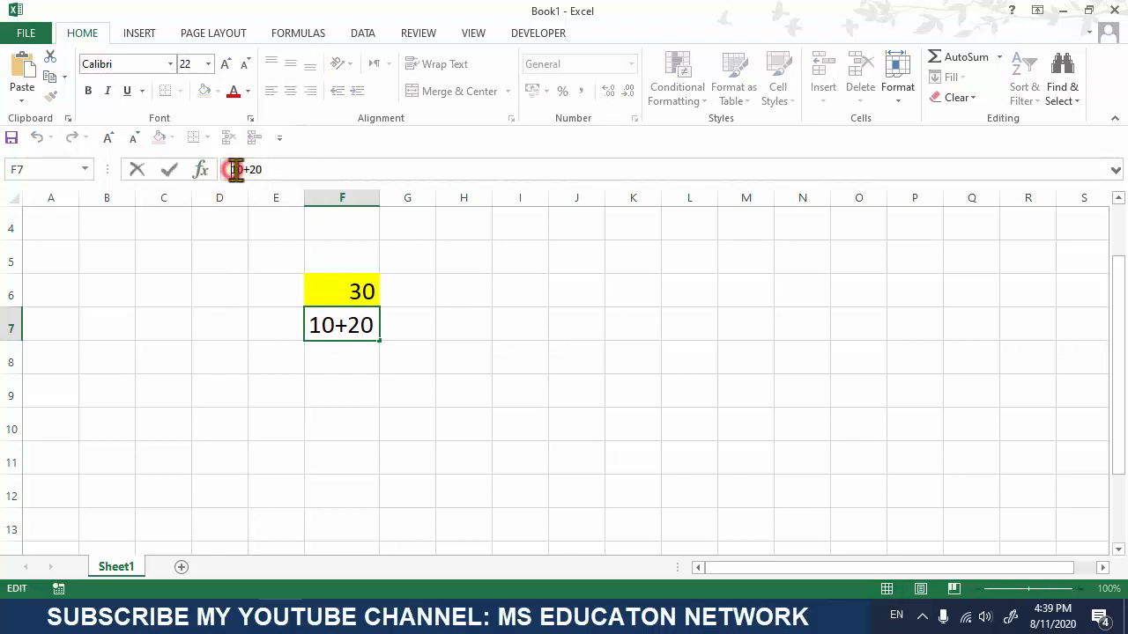
click(336, 324)
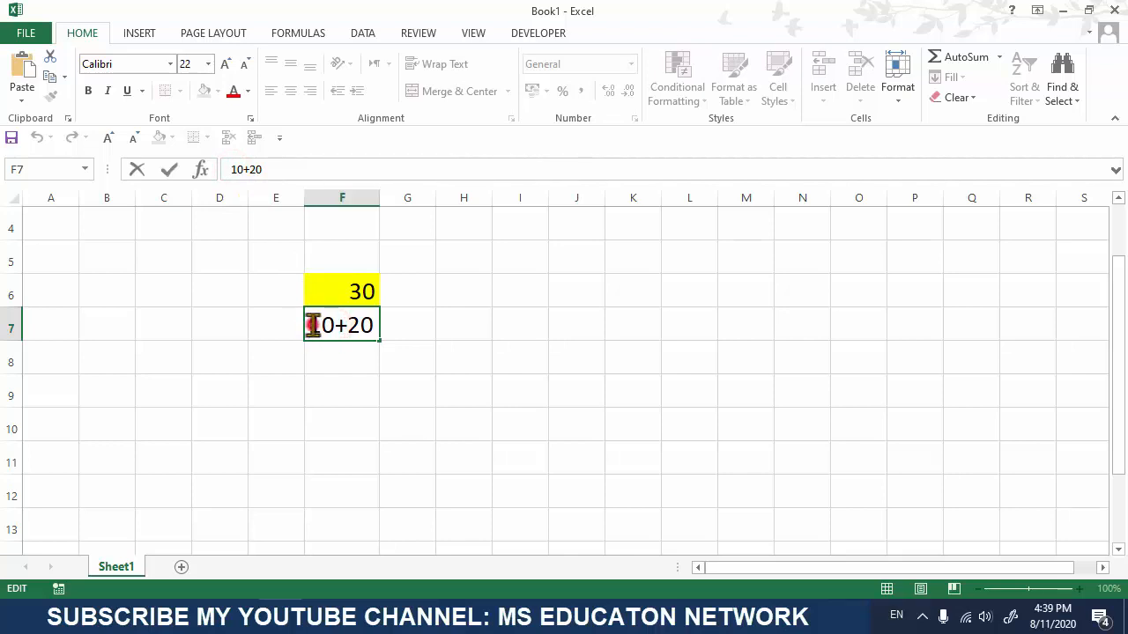
click(308, 324)
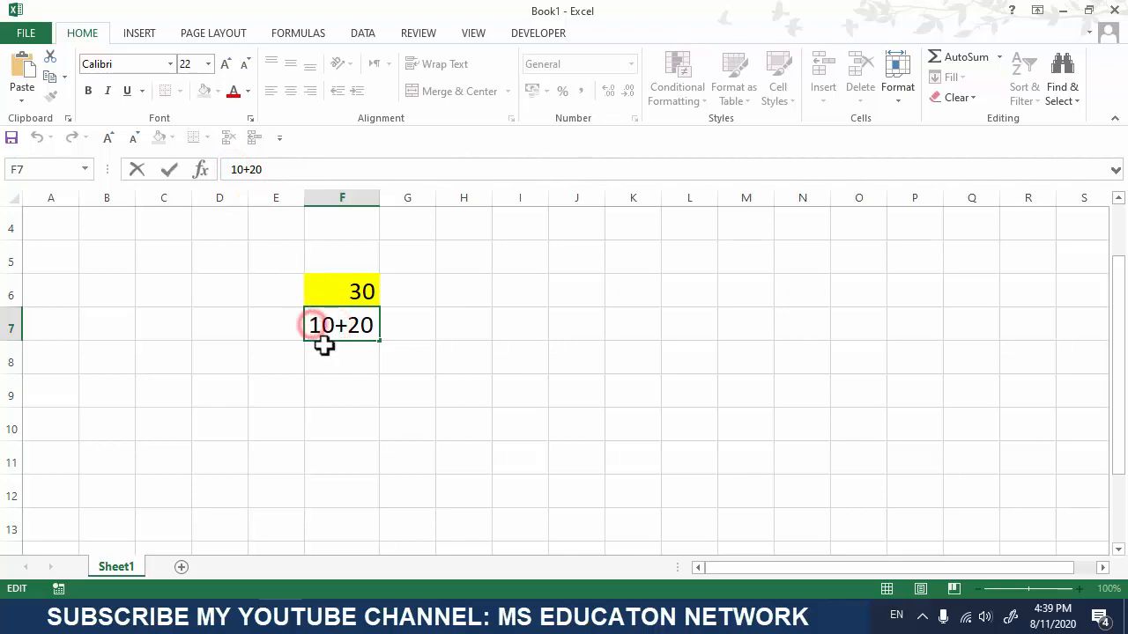
click(232, 169)
text(=)
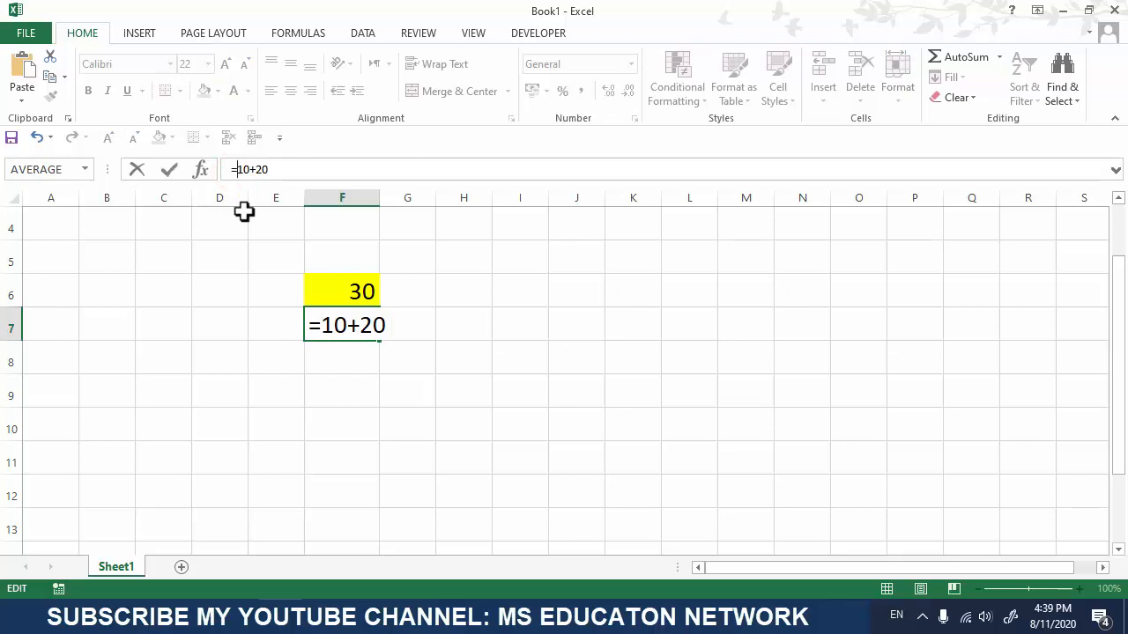
key(Return)
click(338, 328)
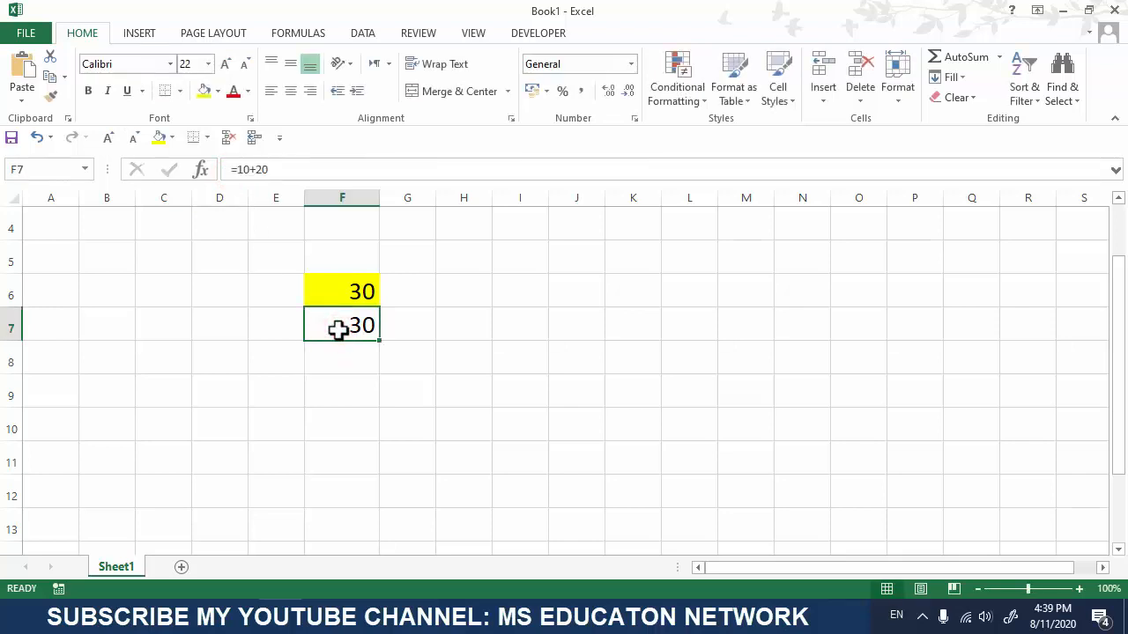
Replace the content of cell F7 with the subtraction formula =50-20 and review the formula.
key(Delete)
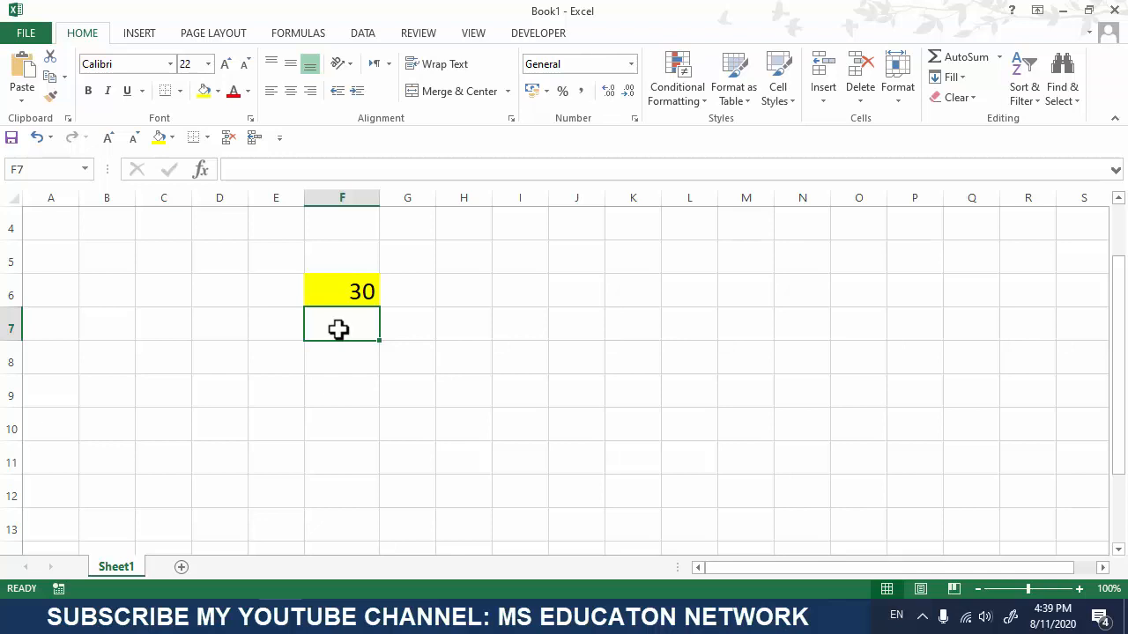
text(=)
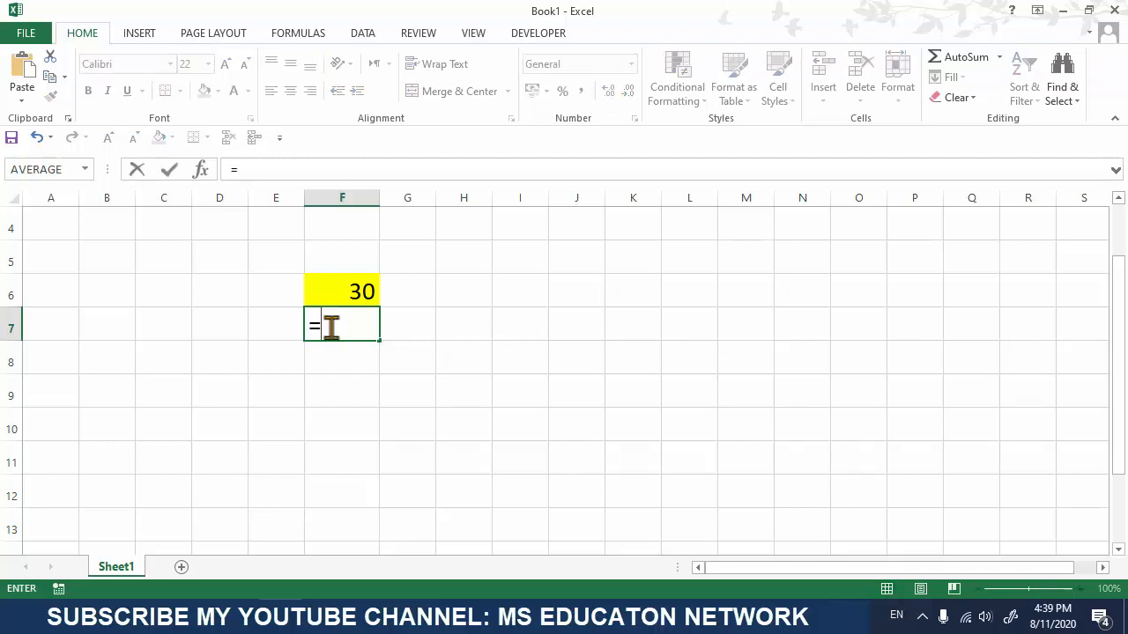
text(50-20)
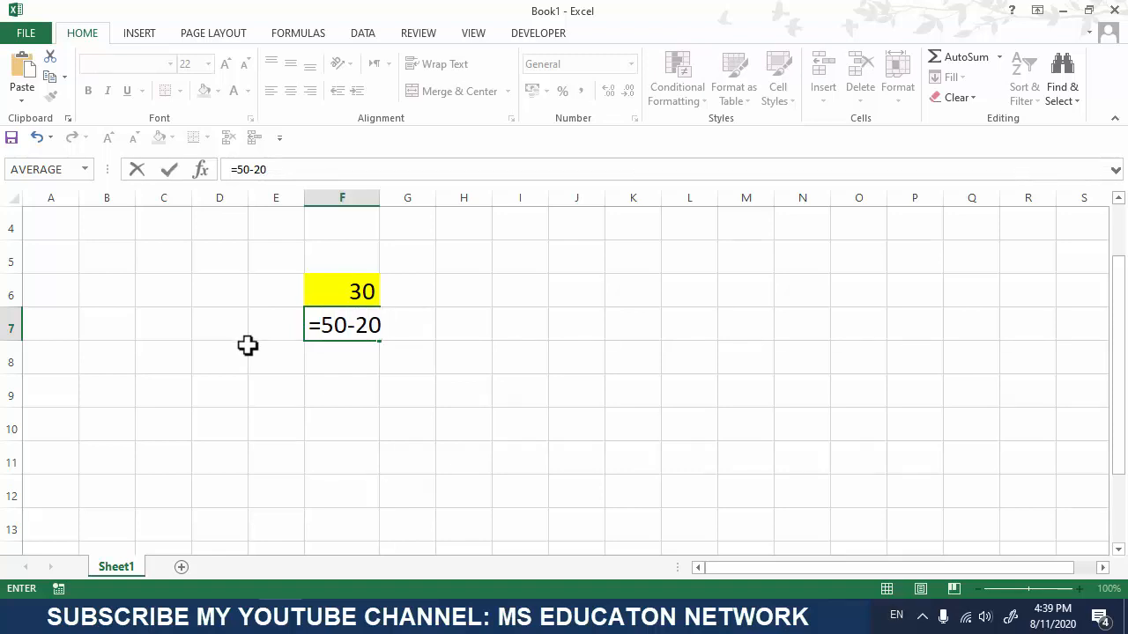
key(Return)
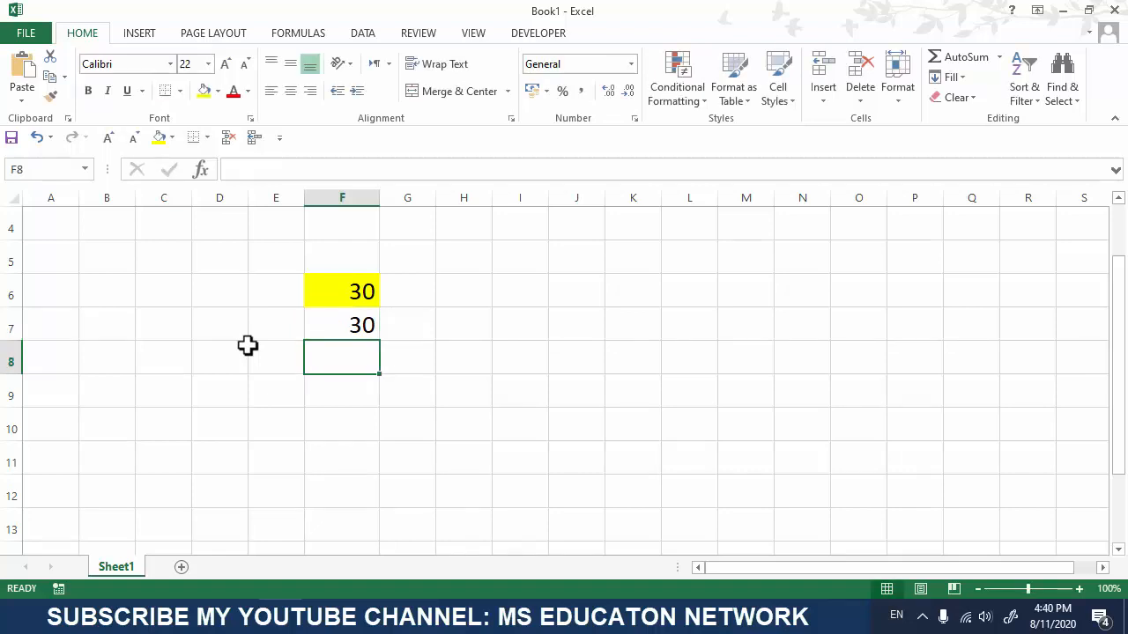
click(347, 322)
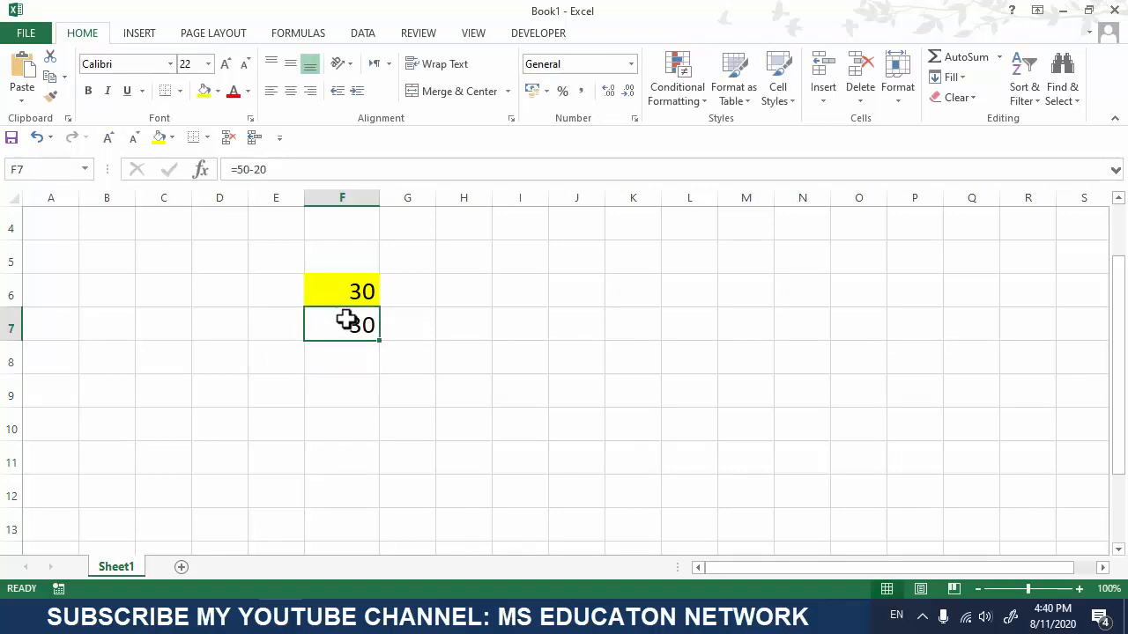
click(284, 172)
click(345, 375)
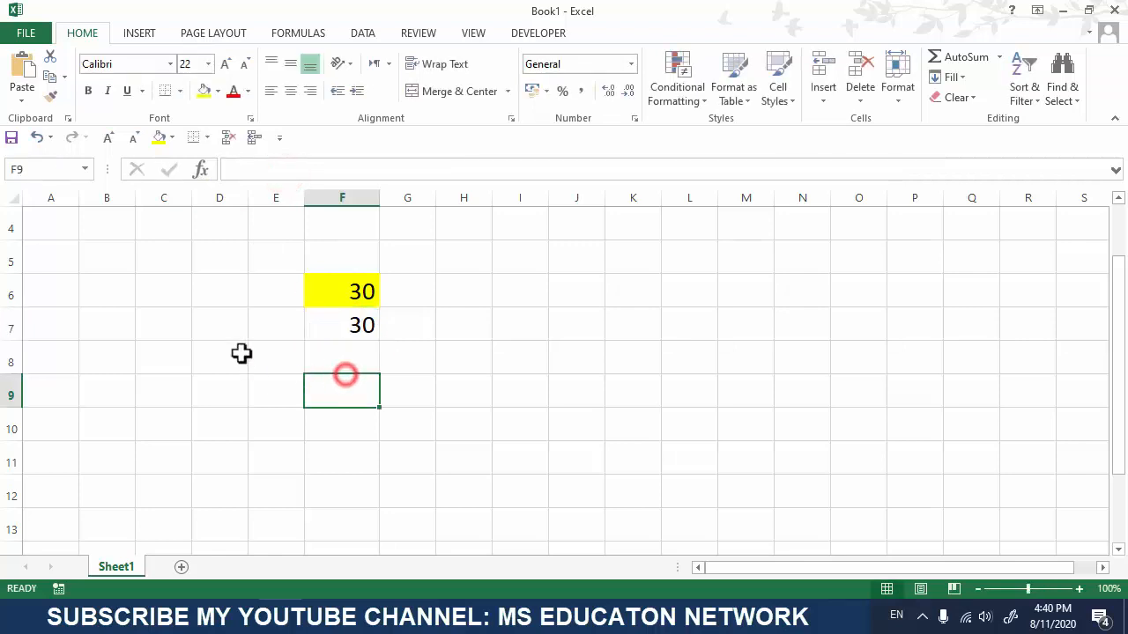
click(239, 352)
click(263, 269)
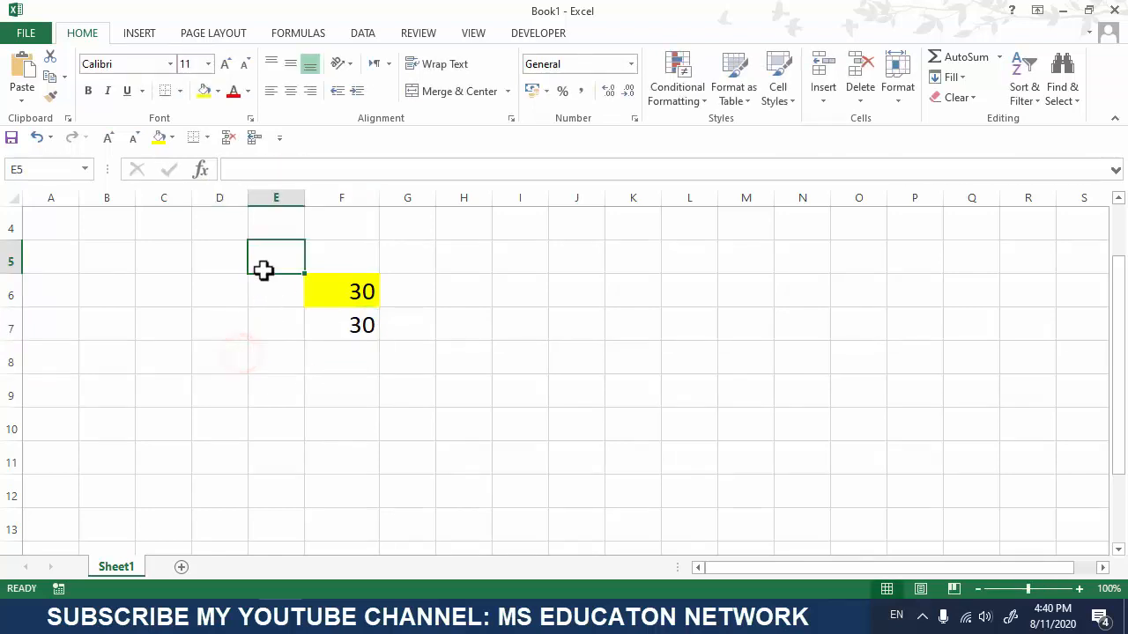
click(269, 322)
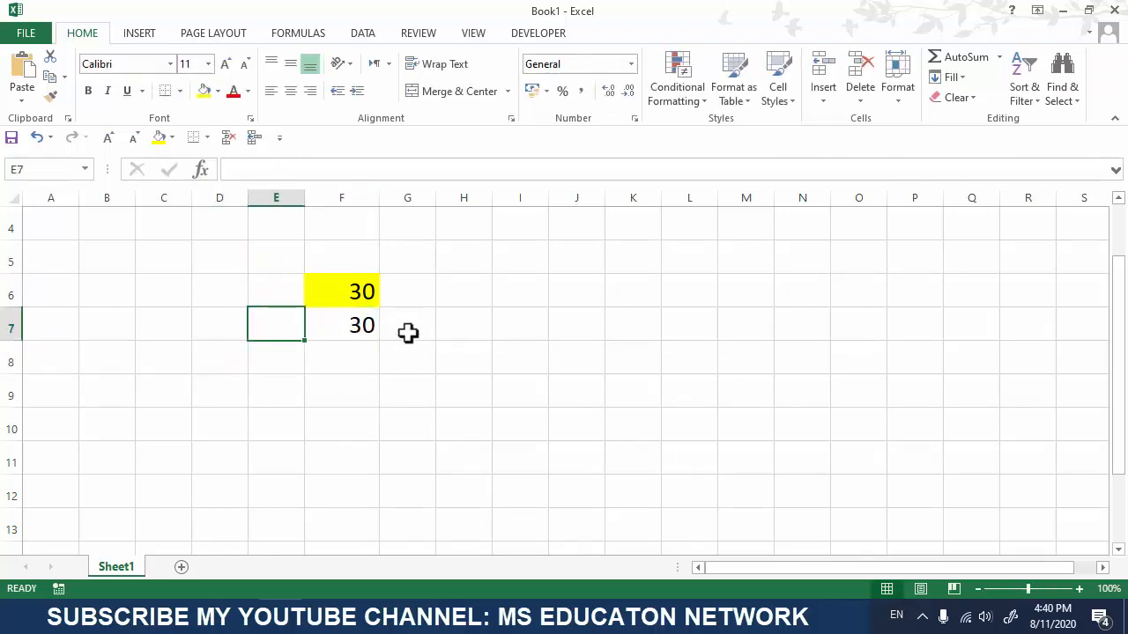
Open the existing workbook "result lec".
click(29, 33)
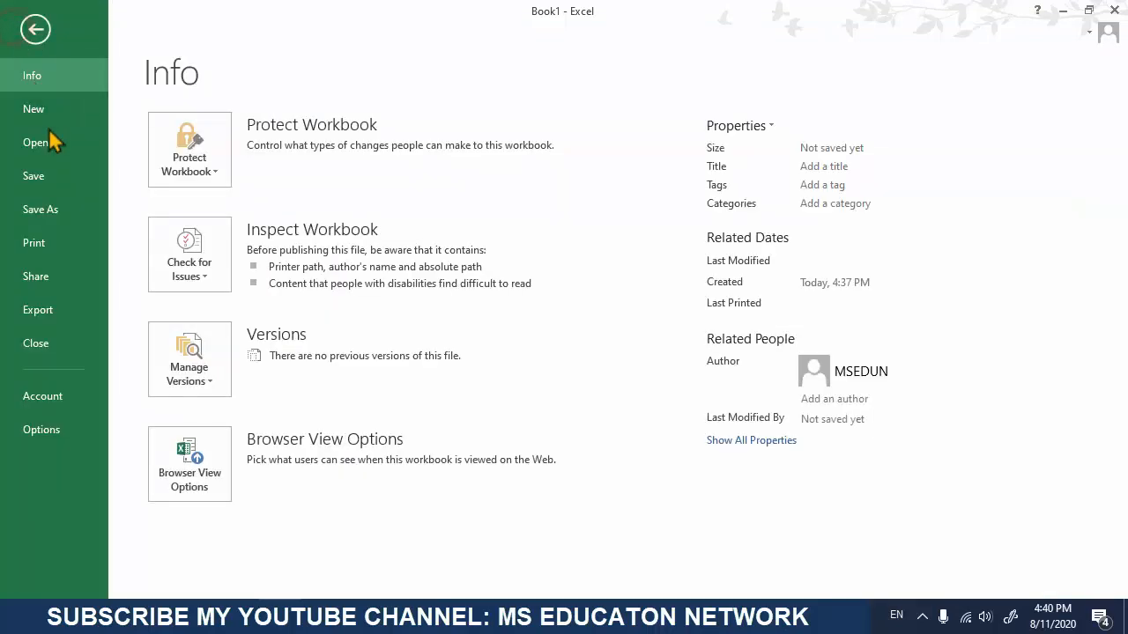
click(46, 111)
double_click(520, 379)
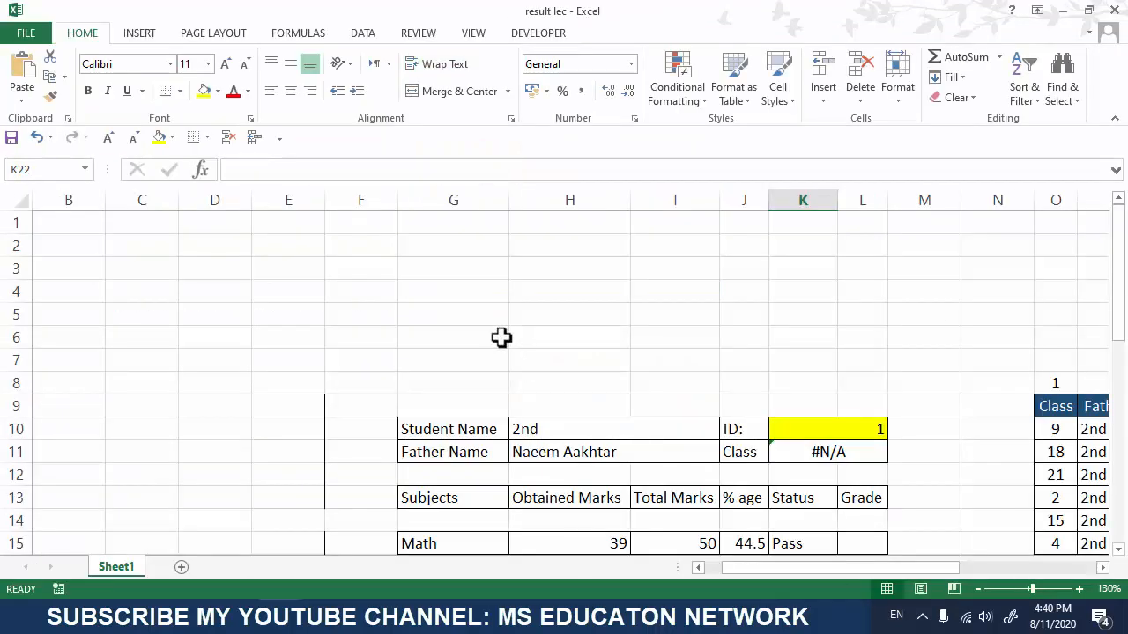
Look through the result sheet and the headings of the student marks table in columns O to W.
click(506, 332)
scroll(697, 521, down, 4)
drag(767, 571, 1022, 565)
click(861, 443)
scroll(877, 432, up, 4)
scroll(877, 432, down, 2)
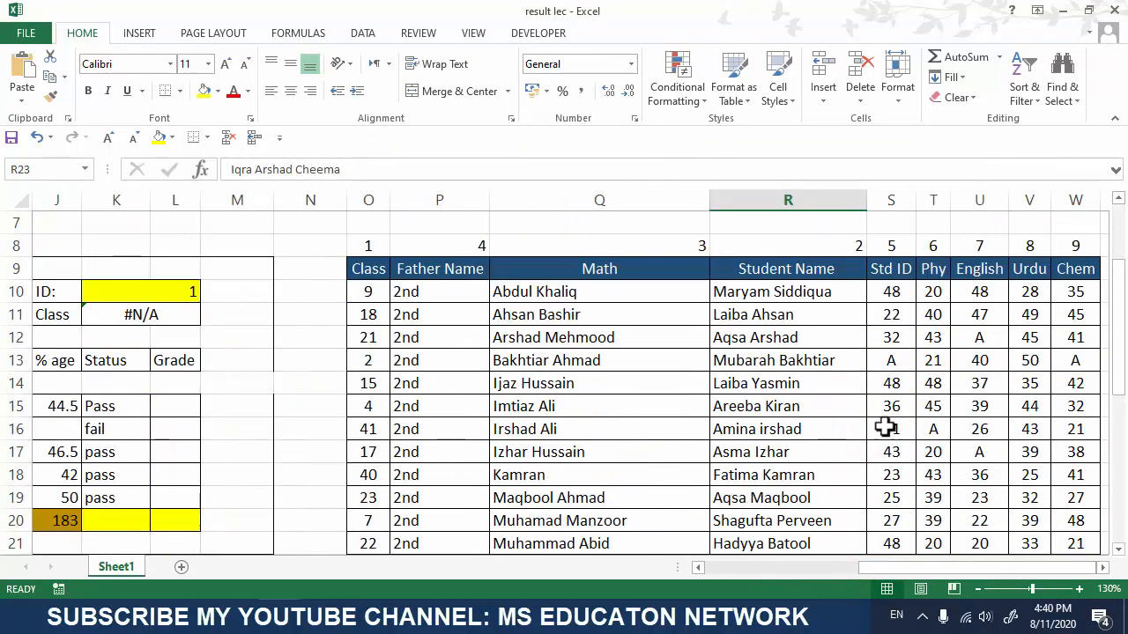
click(508, 269)
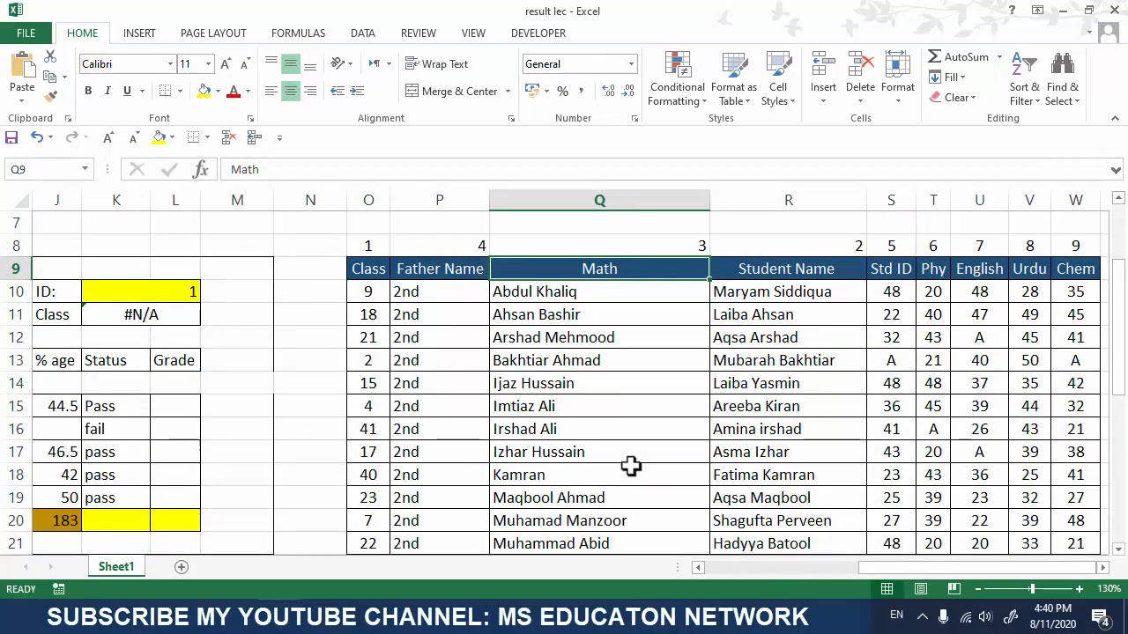
key(Right)
key(Right)
key(Right)
key(Right)
key(Right)
key(Right)
key(Right)
key(Right)
key(Right)
key(Right)
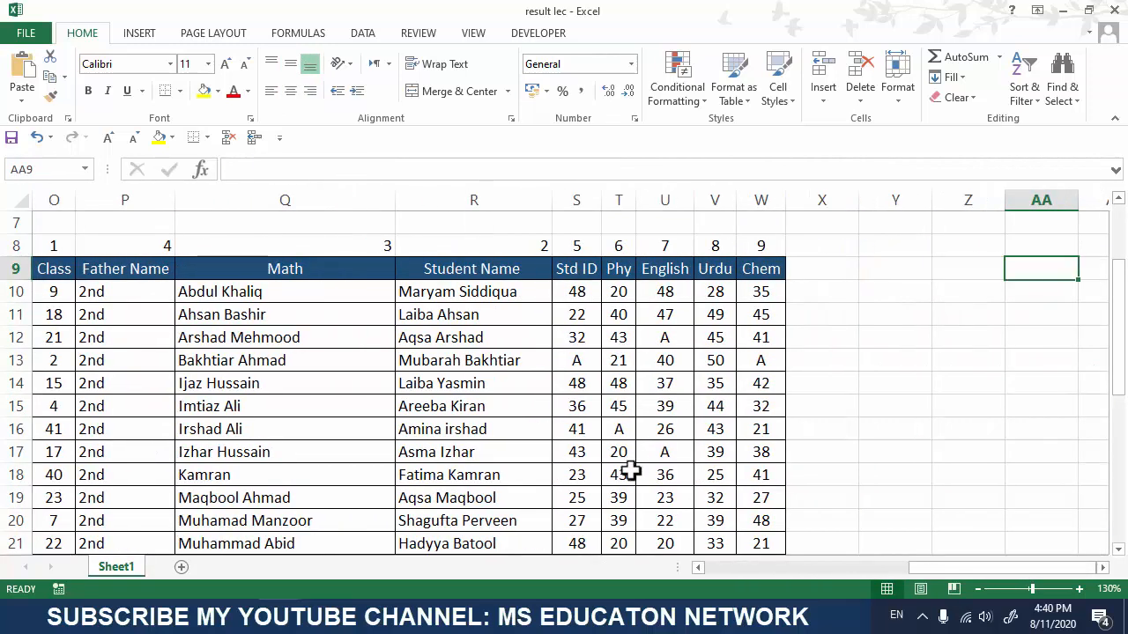
Examine the marks in columns S to W and the empty column X beside the table.
drag(576, 291, 755, 474)
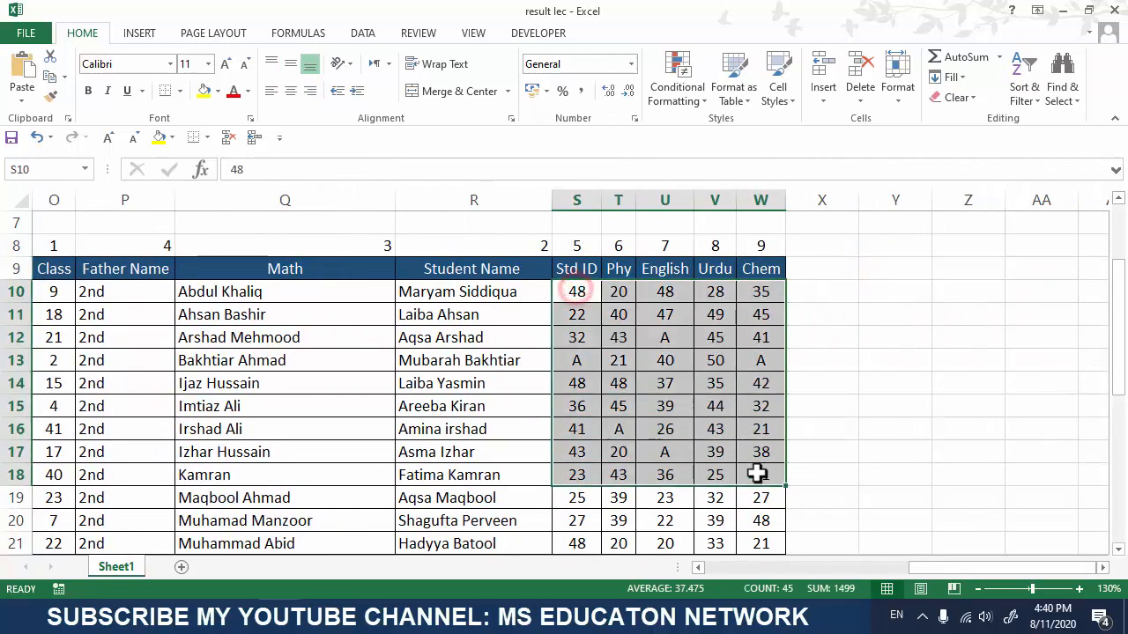
click(620, 327)
click(574, 293)
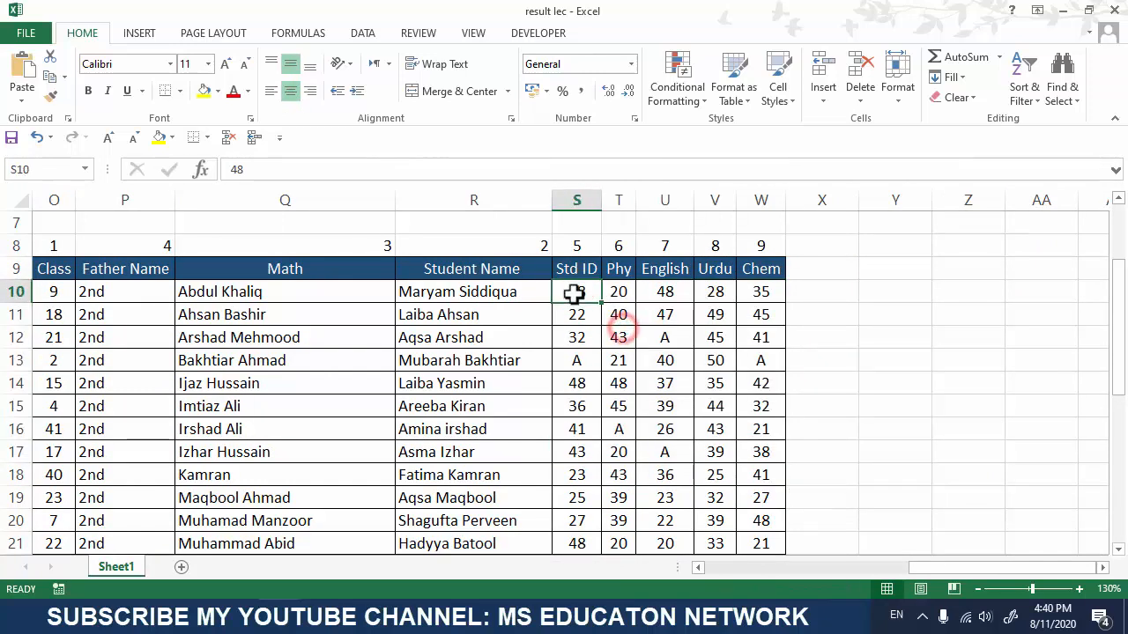
click(821, 273)
click(578, 290)
drag(811, 277, 820, 549)
click(800, 289)
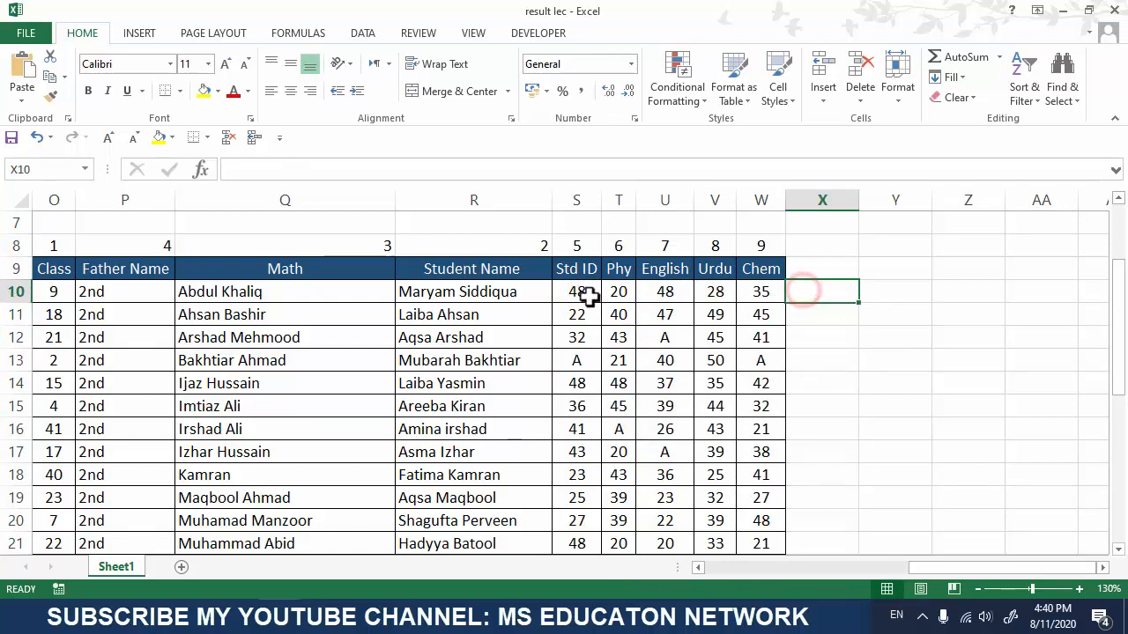
drag(297, 292, 813, 289)
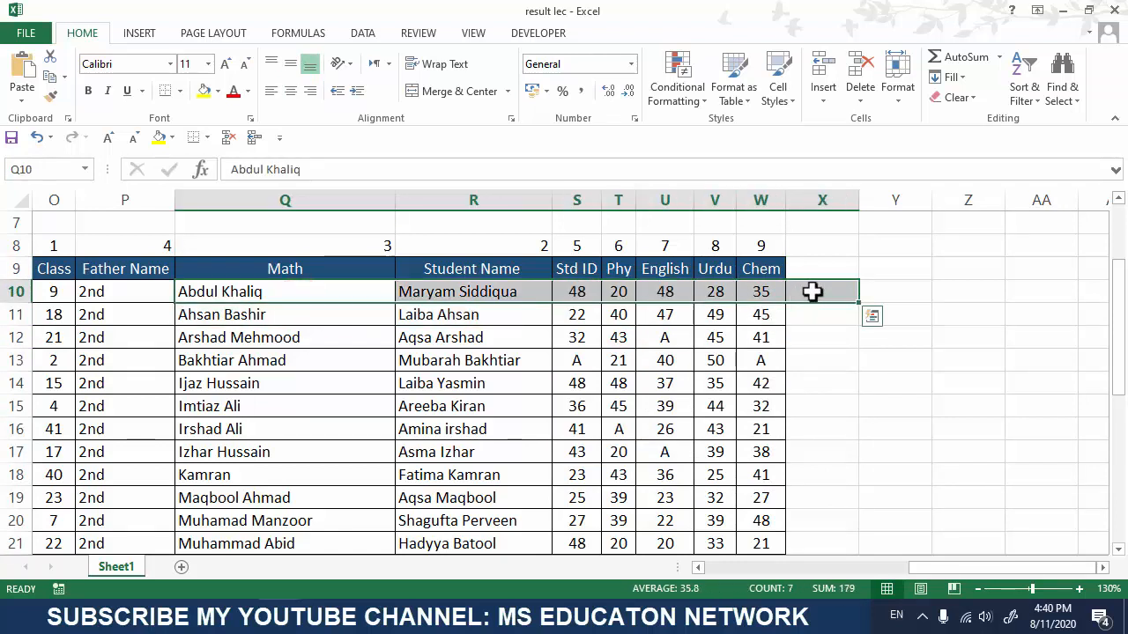
Examine the marks of the students in rows 10 to 12 and the empty total cells in column X.
click(813, 289)
drag(586, 317, 825, 311)
click(826, 312)
drag(580, 339, 820, 335)
click(820, 335)
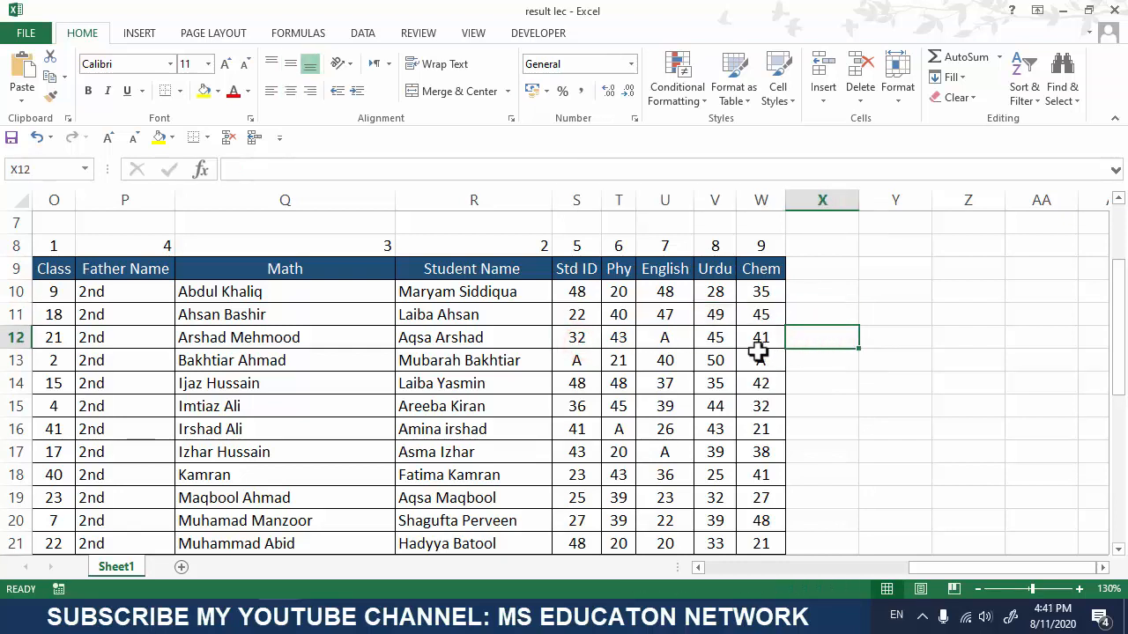
Hide column R, headed Student Name, so the marks columns sit closer to the rest of the table.
right_click(485, 201)
click(529, 427)
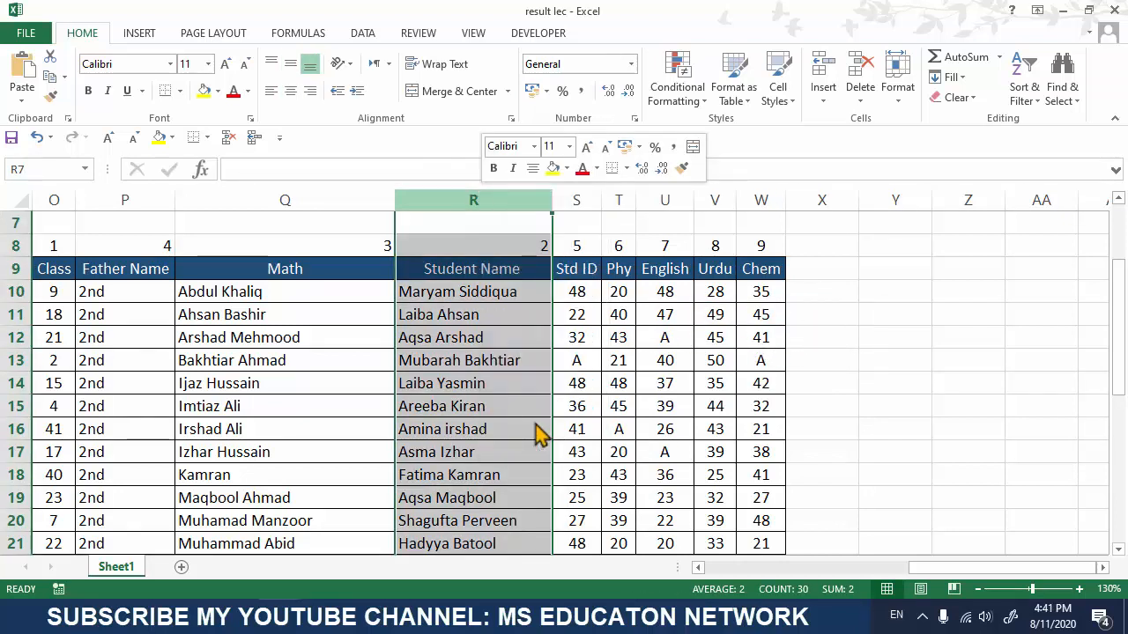
Total the row 10 marks in cell X10 with the typed-number formula =48+20+48+28+35 and review it against the marks.
click(648, 292)
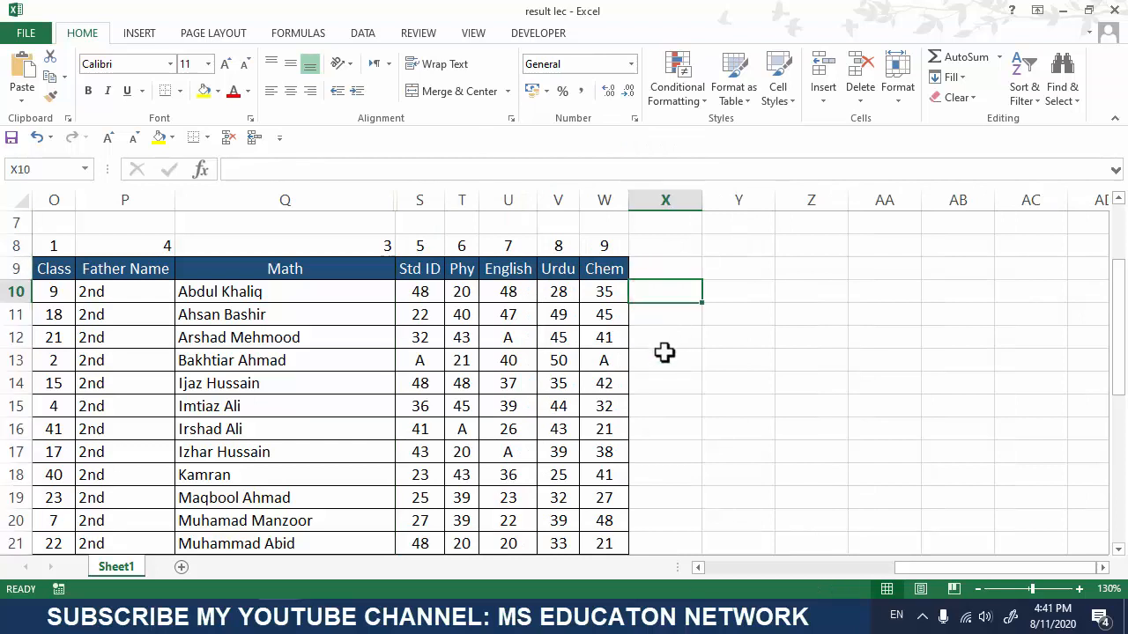
text(=4)
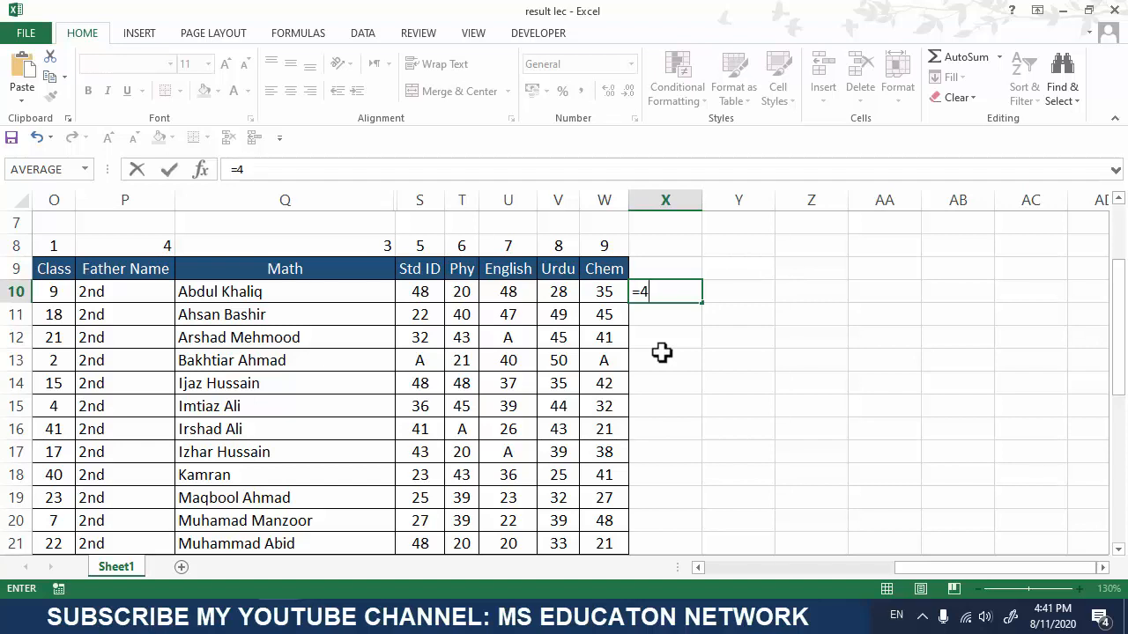
text(8+20+48+)
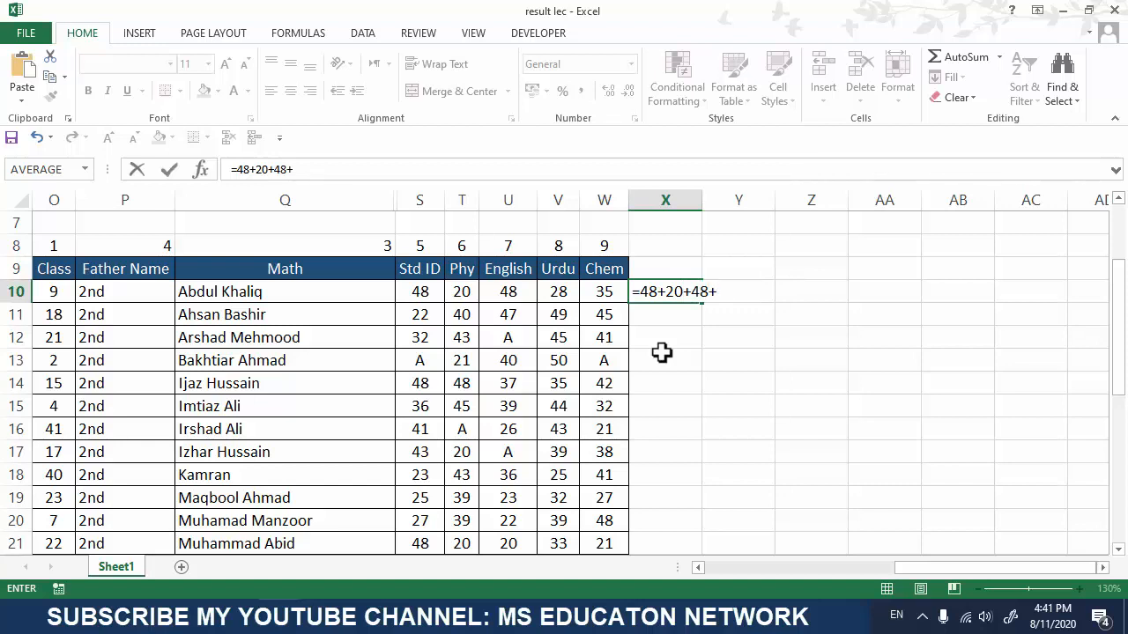
text(28+35)
key(Return)
drag(427, 294, 628, 295)
click(667, 292)
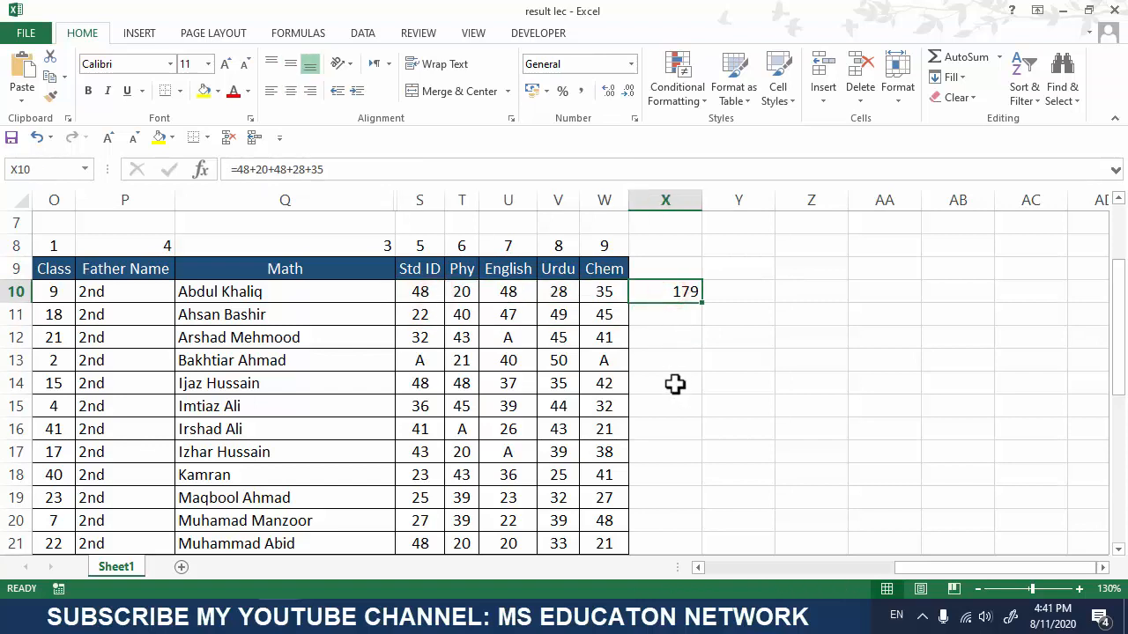
Look through the remaining student rows that need totals and return to the table headings.
click(660, 315)
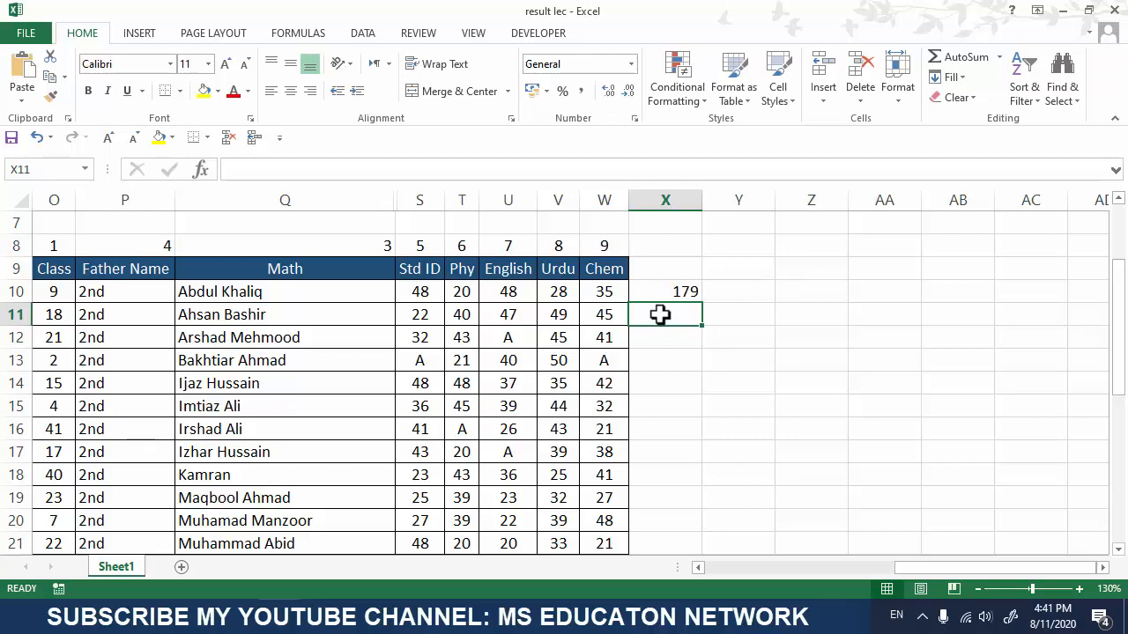
scroll(660, 315, down, 1)
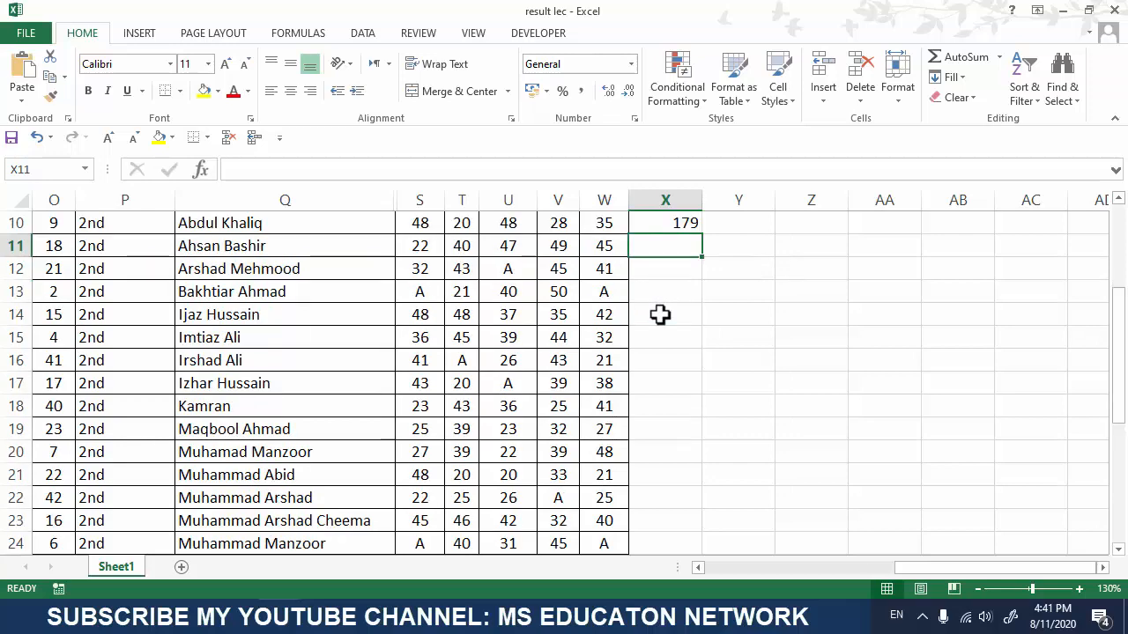
scroll(661, 315, down, 5)
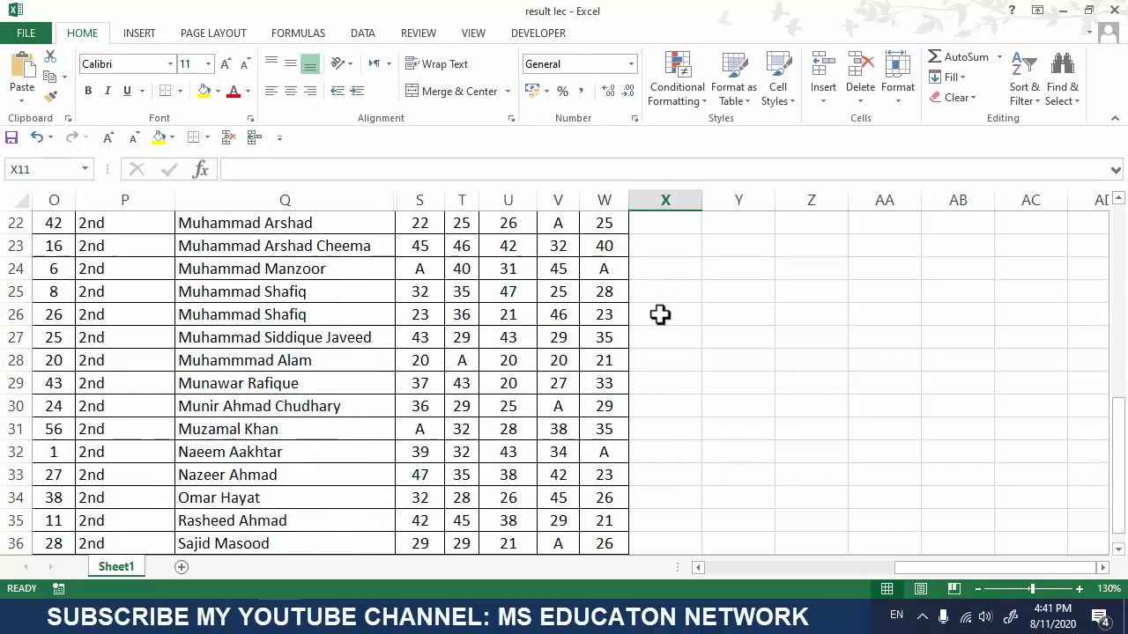
scroll(661, 315, up, 7)
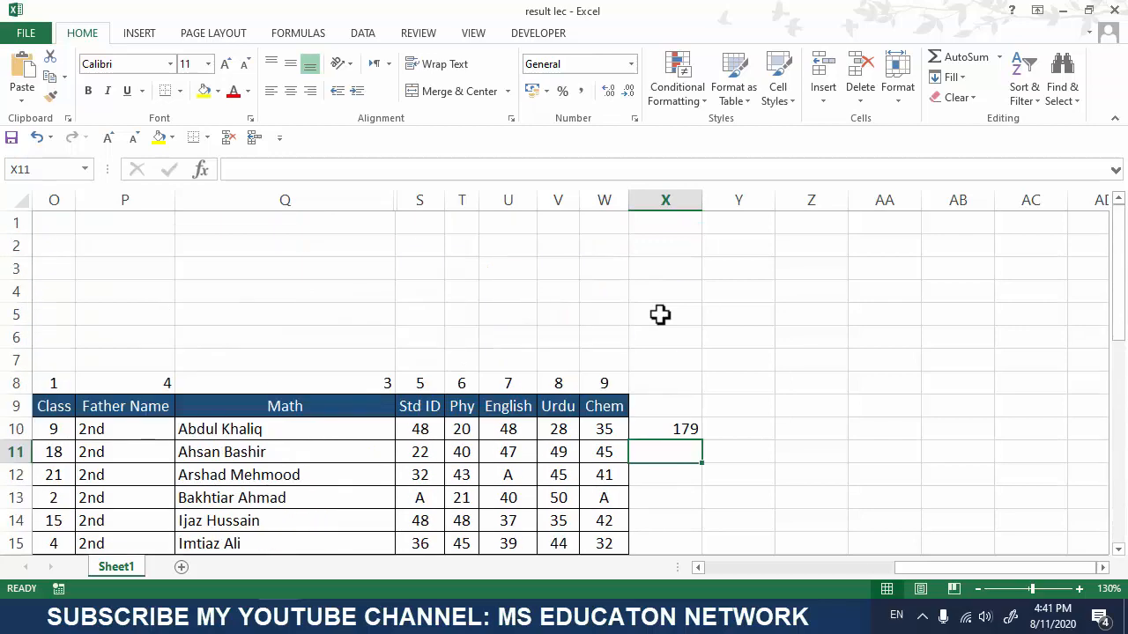
scroll(661, 314, down, 1)
click(659, 275)
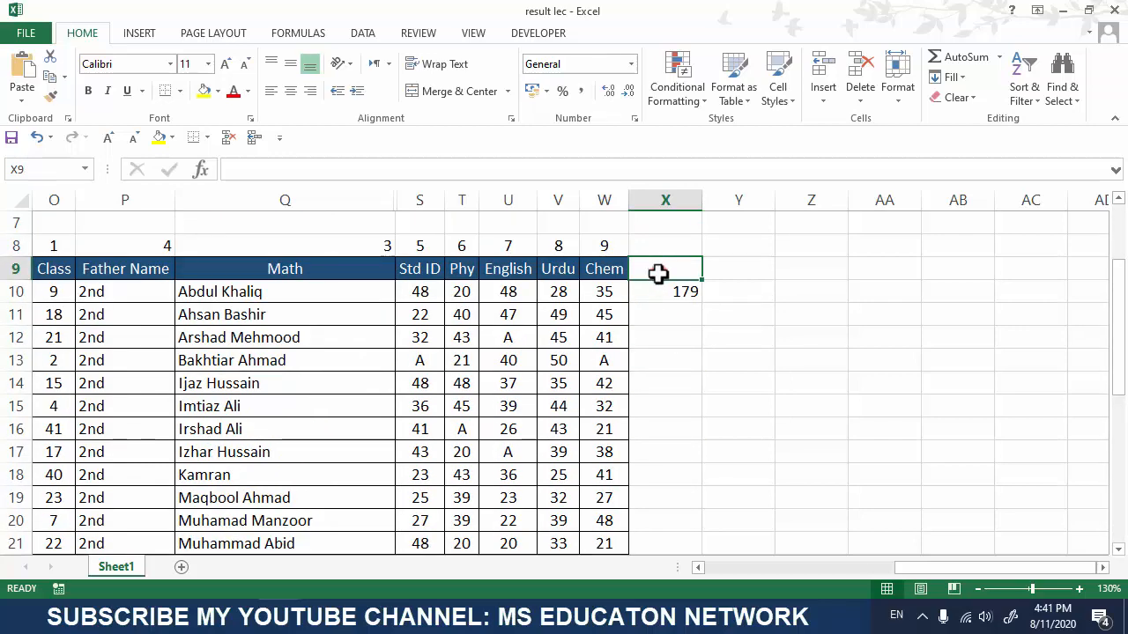
Replace the content of cell X10 with the cell-reference formula =S10+T10+U10+V10+W10.
click(666, 297)
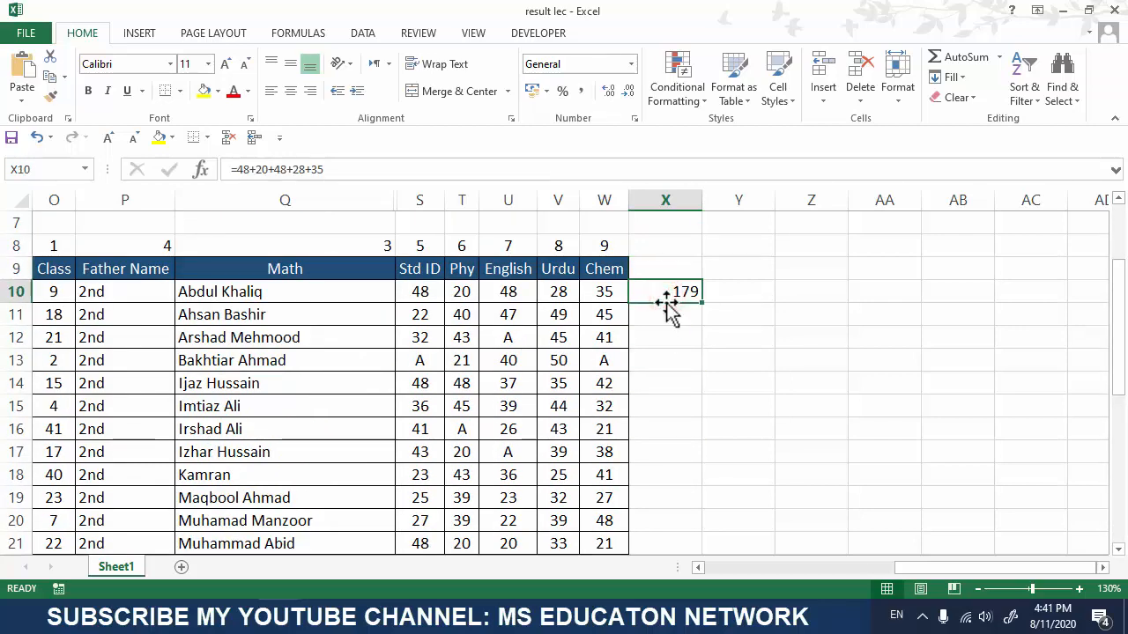
key(Delete)
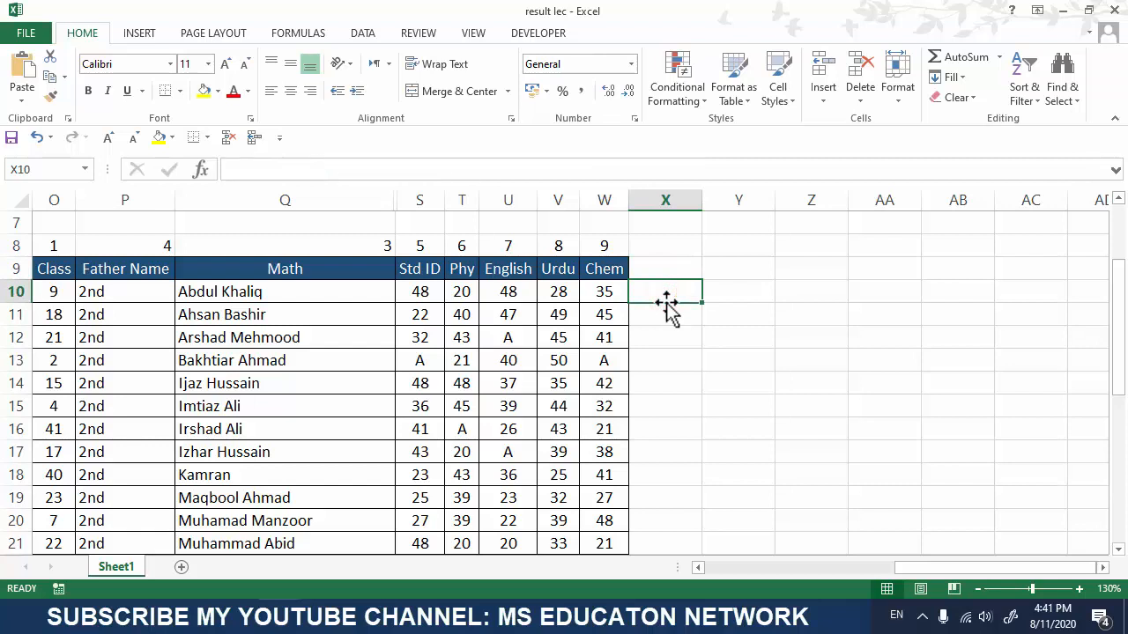
text(=)
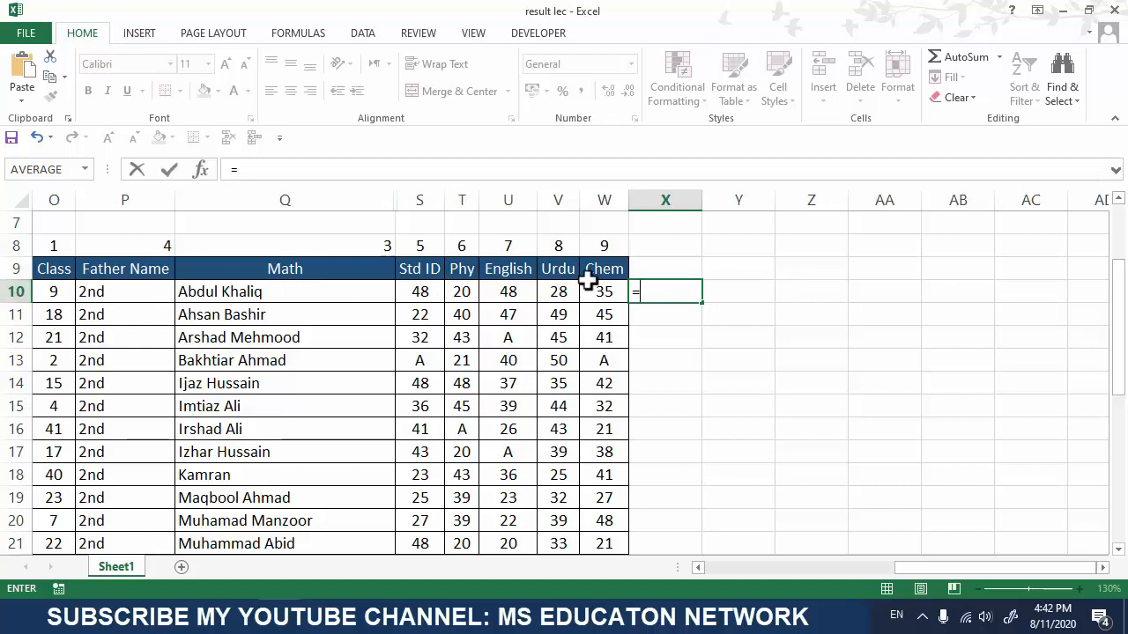
text(s10+)
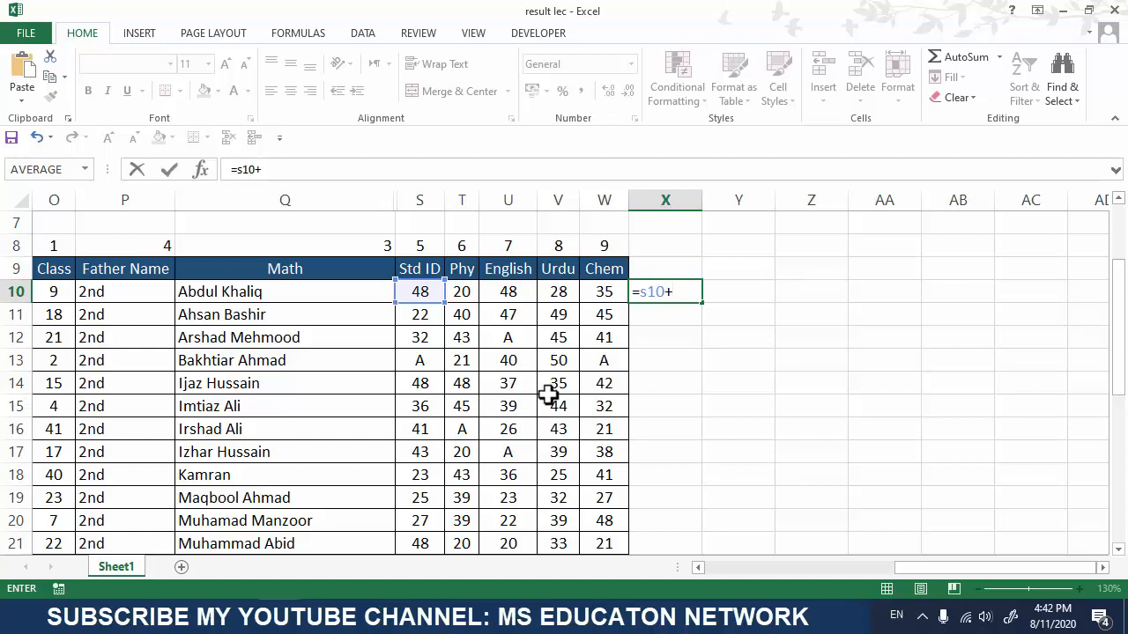
text(t10)
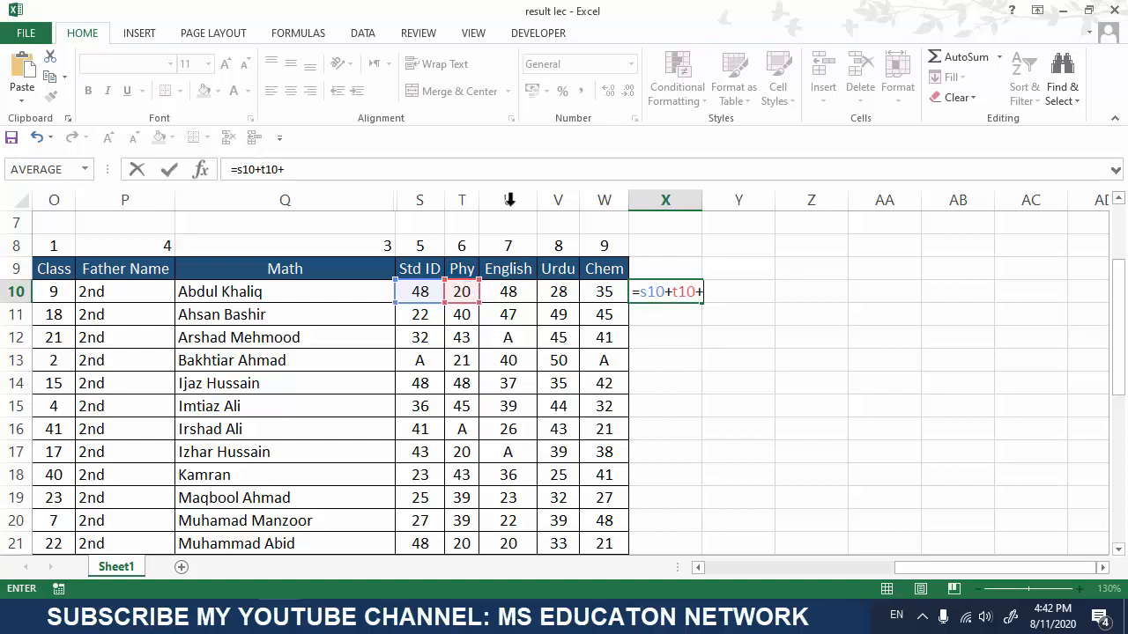
text(+)
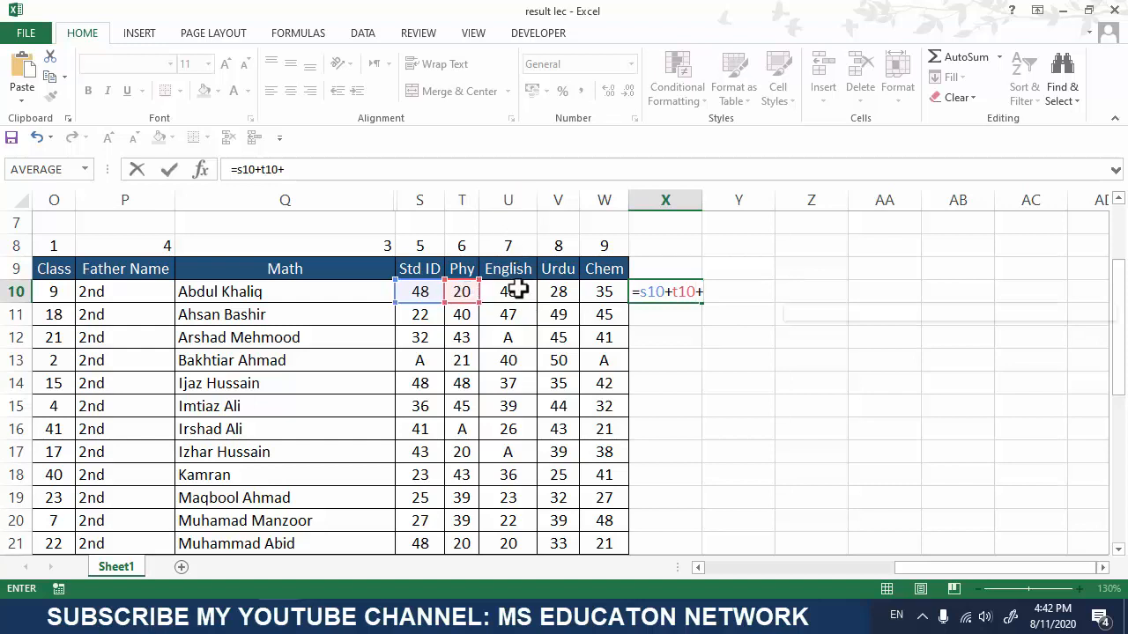
text(u10)
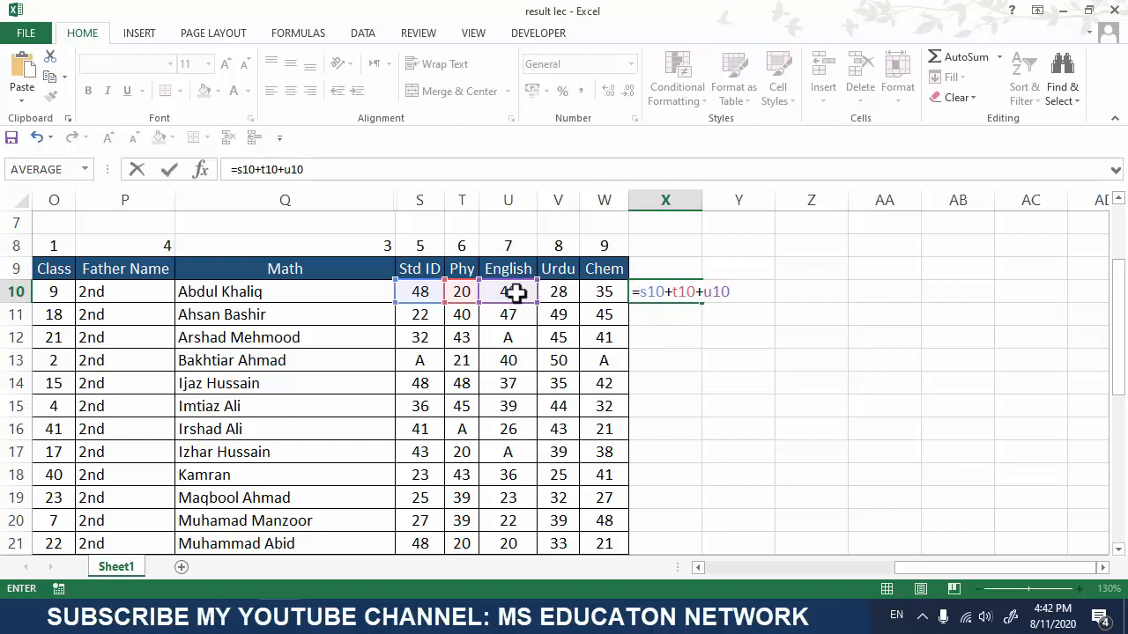
text(+)
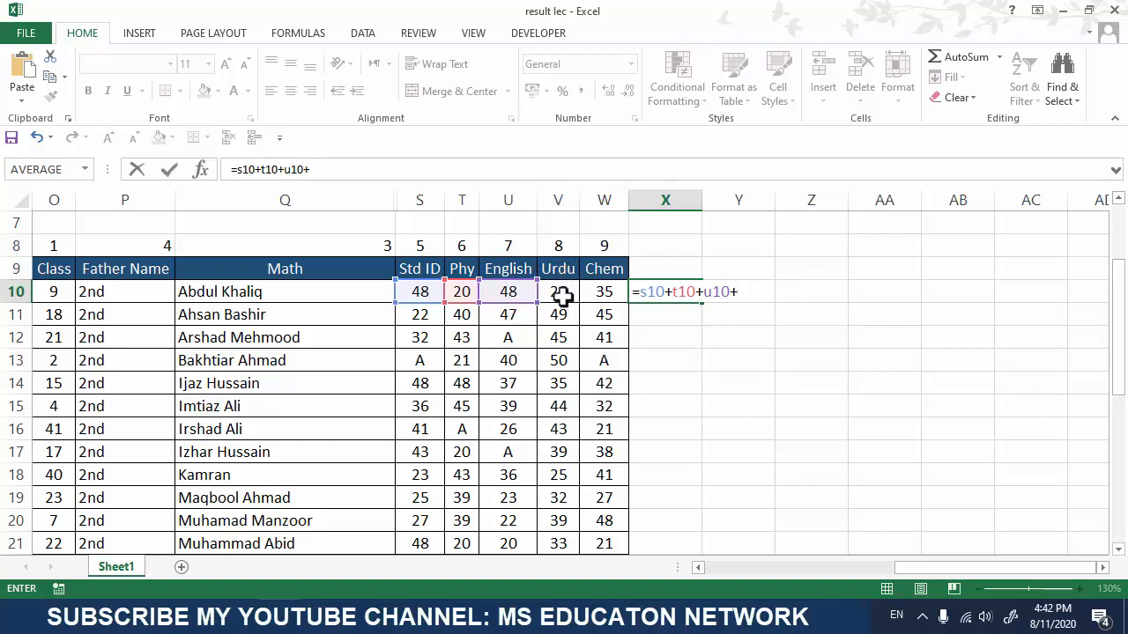
text(v10+)
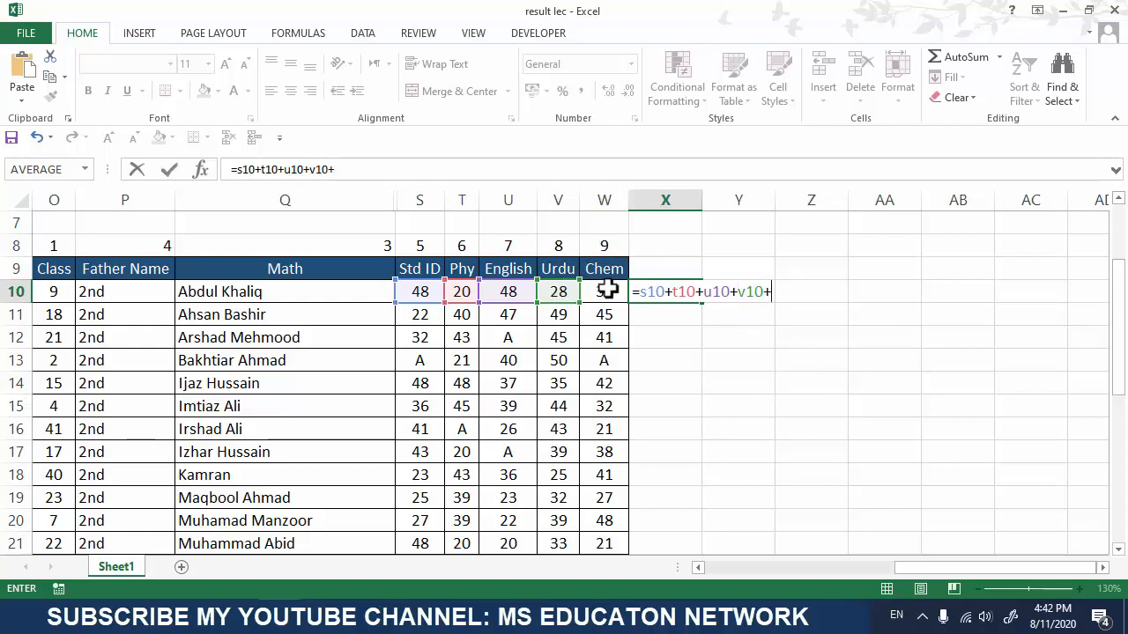
text(w10)
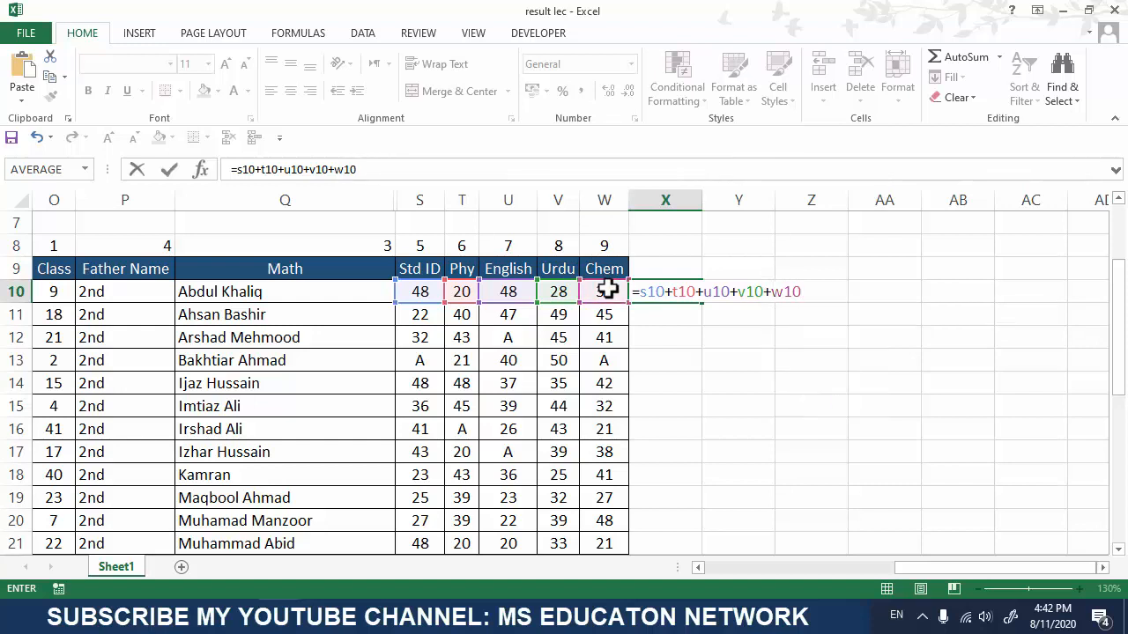
key(Return)
click(680, 296)
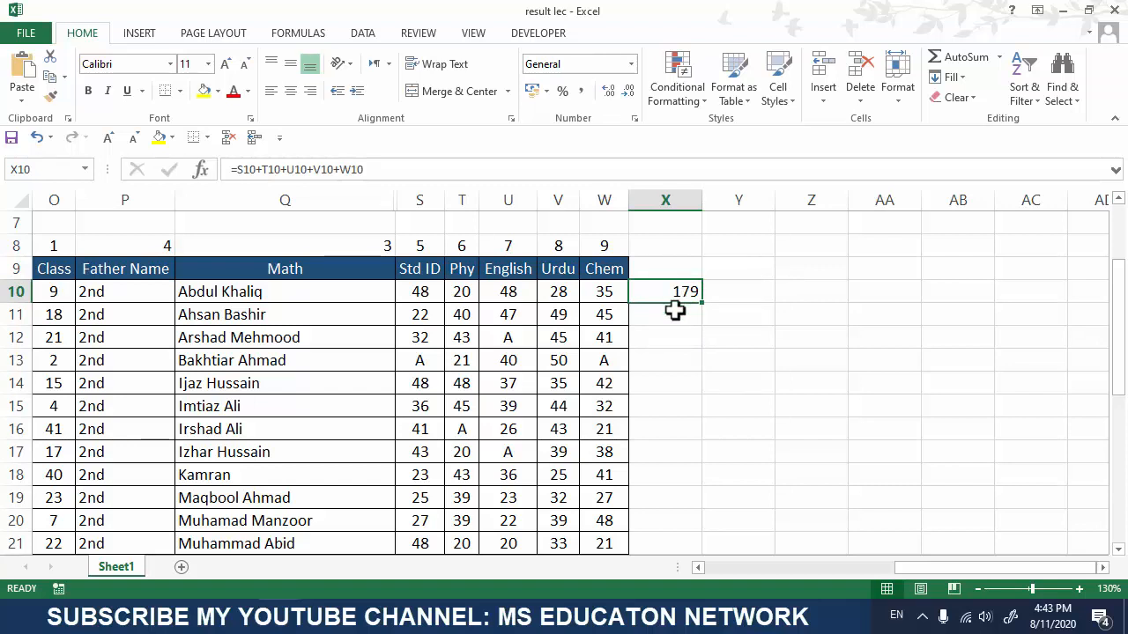
Examine each cell reference in the X10 formula, from S10 to W10, leaving the formula as it is.
mouse_move(230, 168)
mouse_down()
mouse_move(370, 169)
mouse_move(236, 169)
mouse_up()
click(236, 169)
click(270, 169)
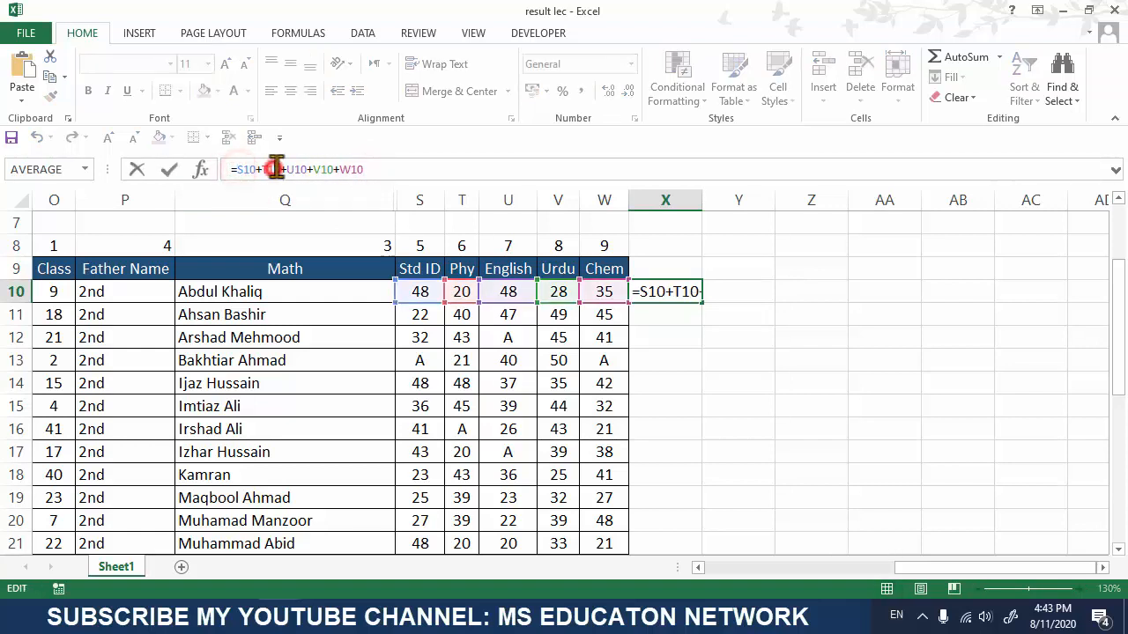
click(300, 169)
click(326, 169)
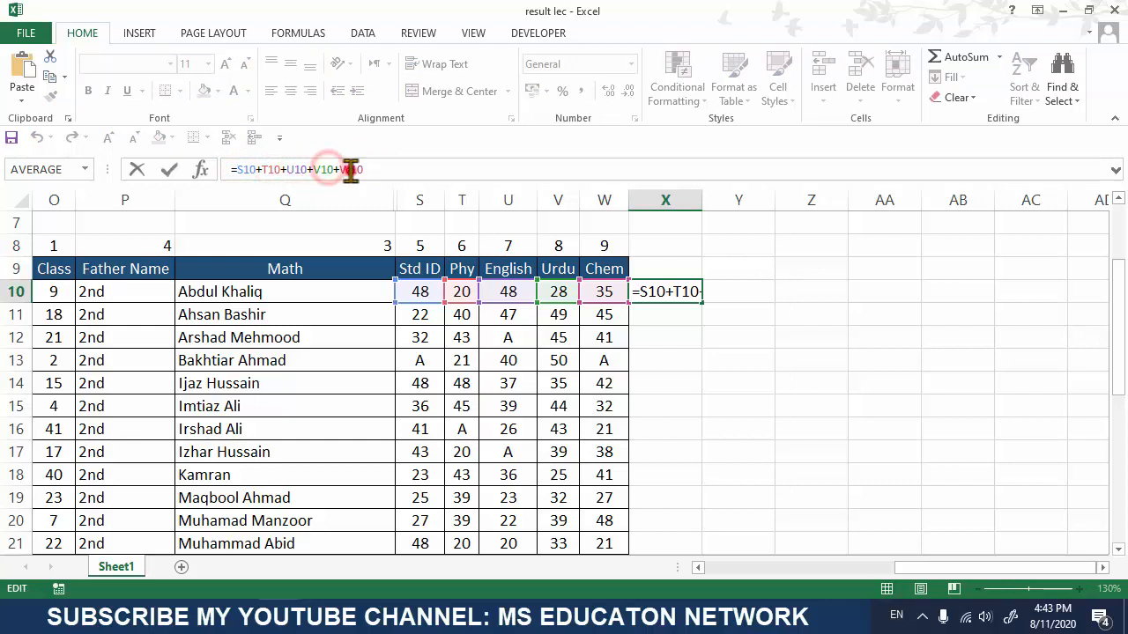
click(351, 170)
key(Return)
click(649, 294)
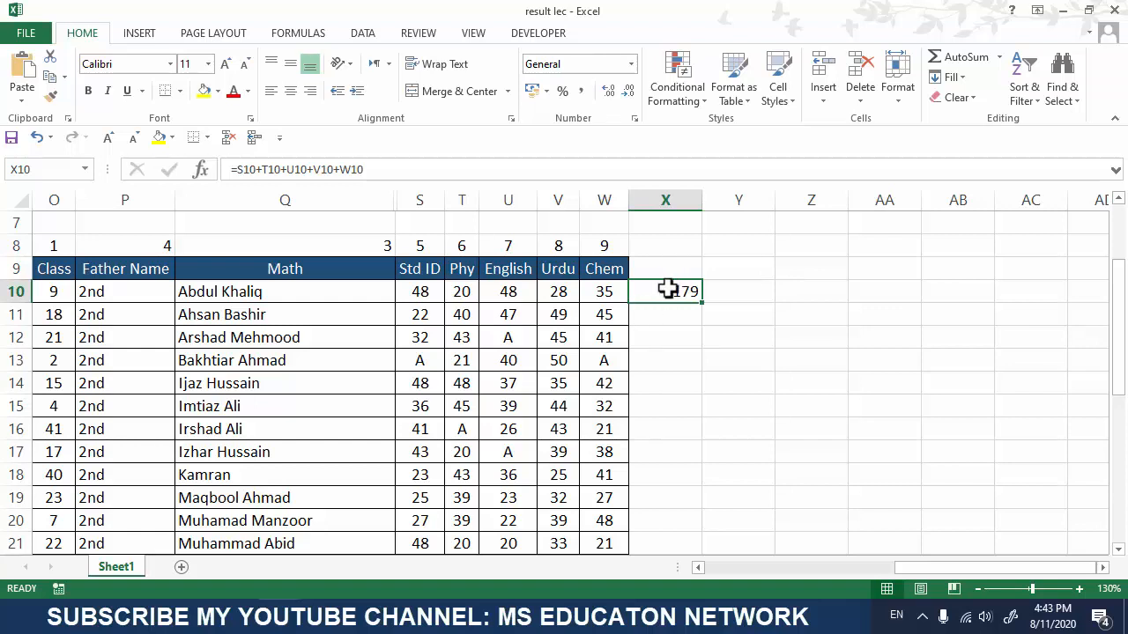
Total the row 11 marks in cell X11 with =S11+T11+U11+V11+W11, picking each mark cell from the sheet.
click(659, 324)
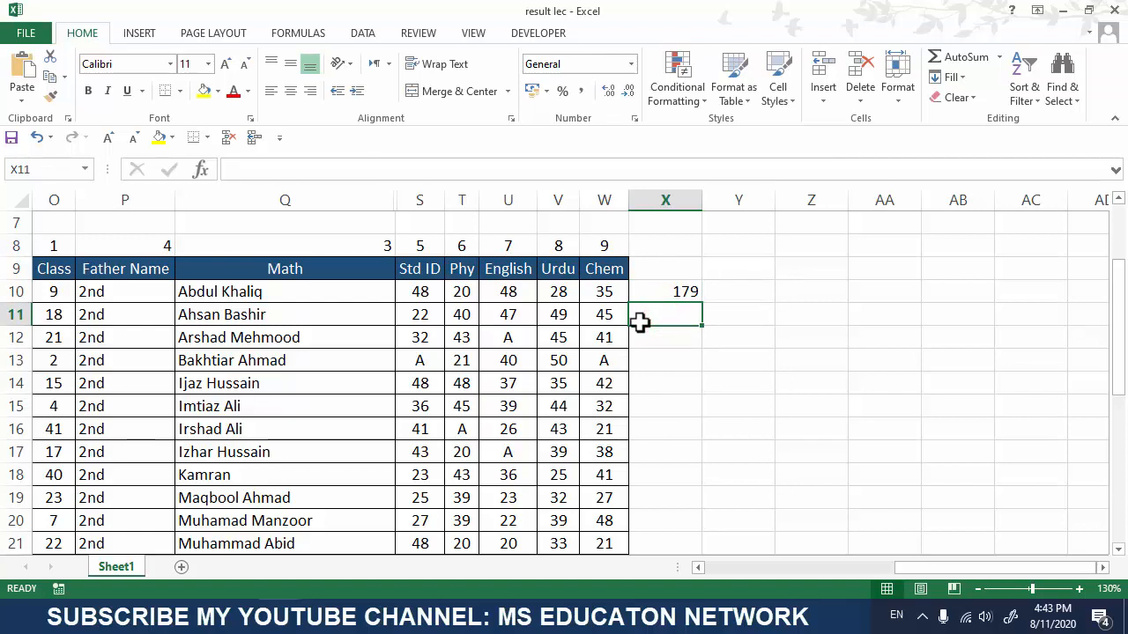
text(=)
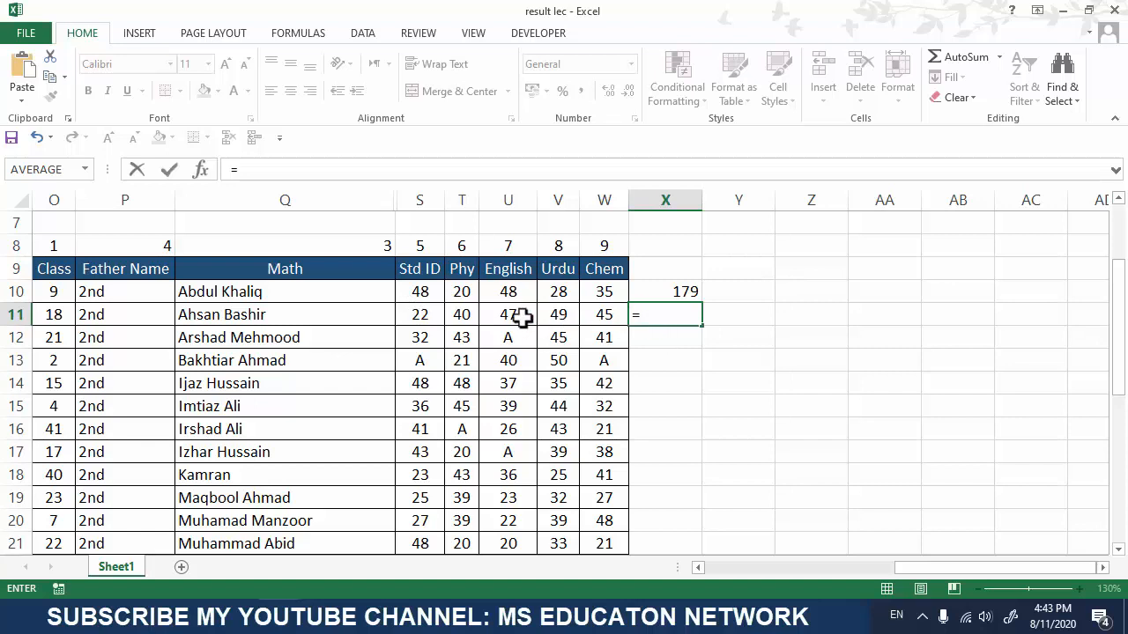
click(422, 317)
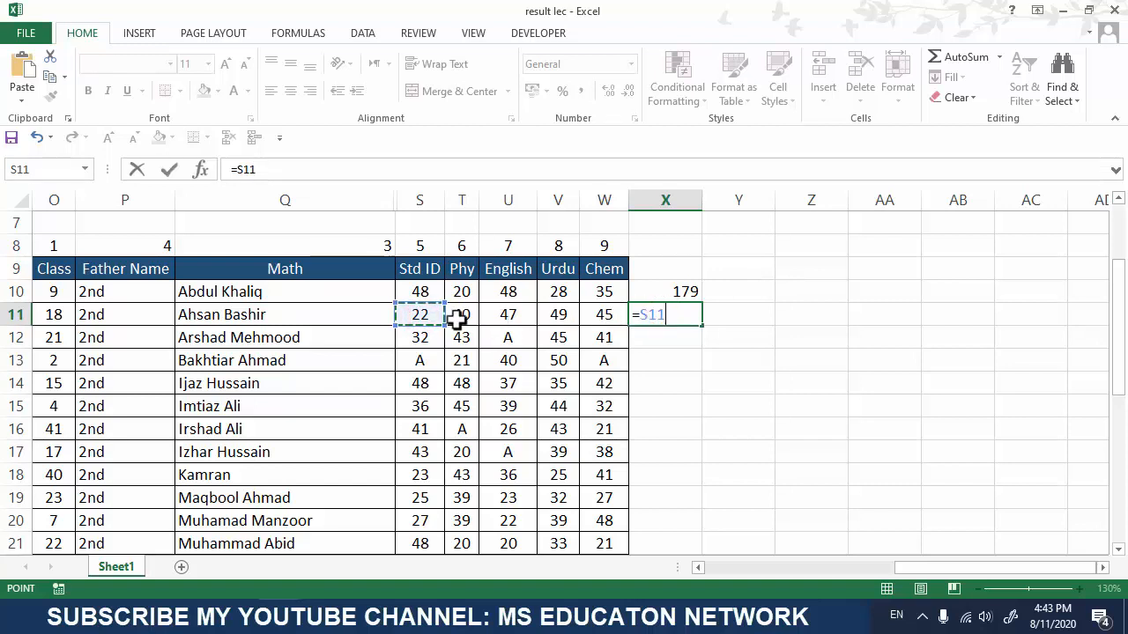
drag(421, 229, 422, 315)
click(425, 315)
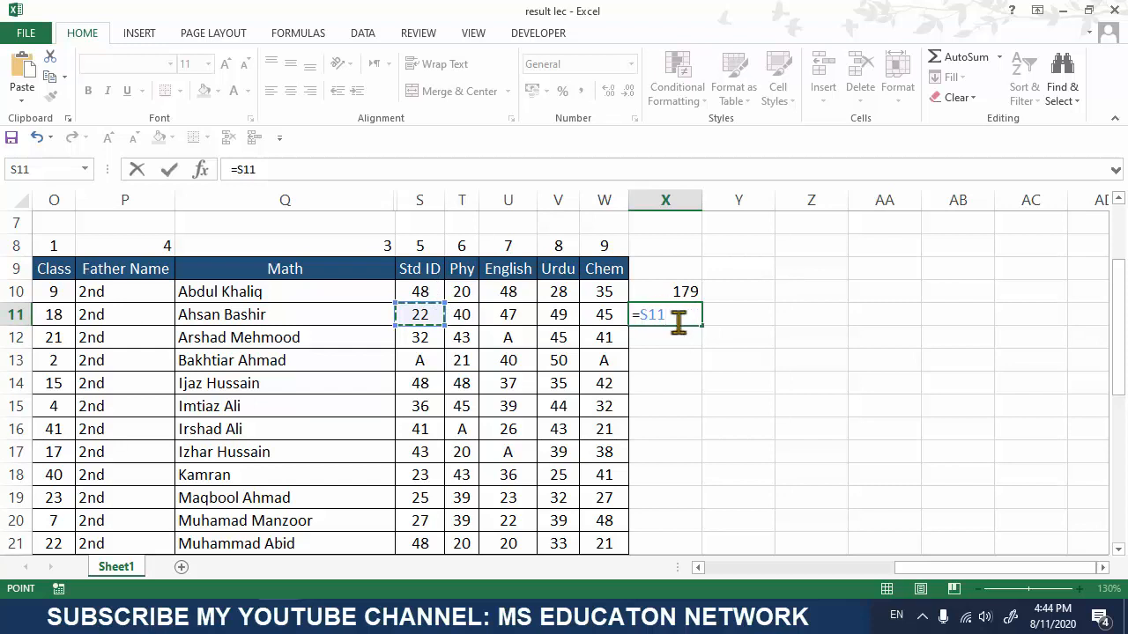
text(+)
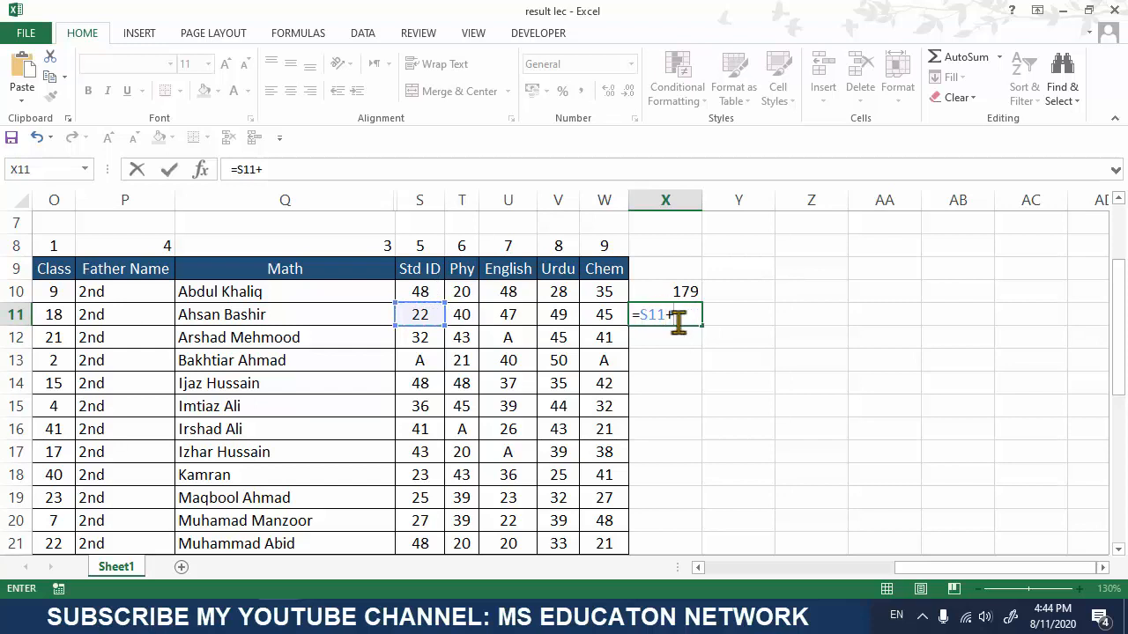
click(463, 316)
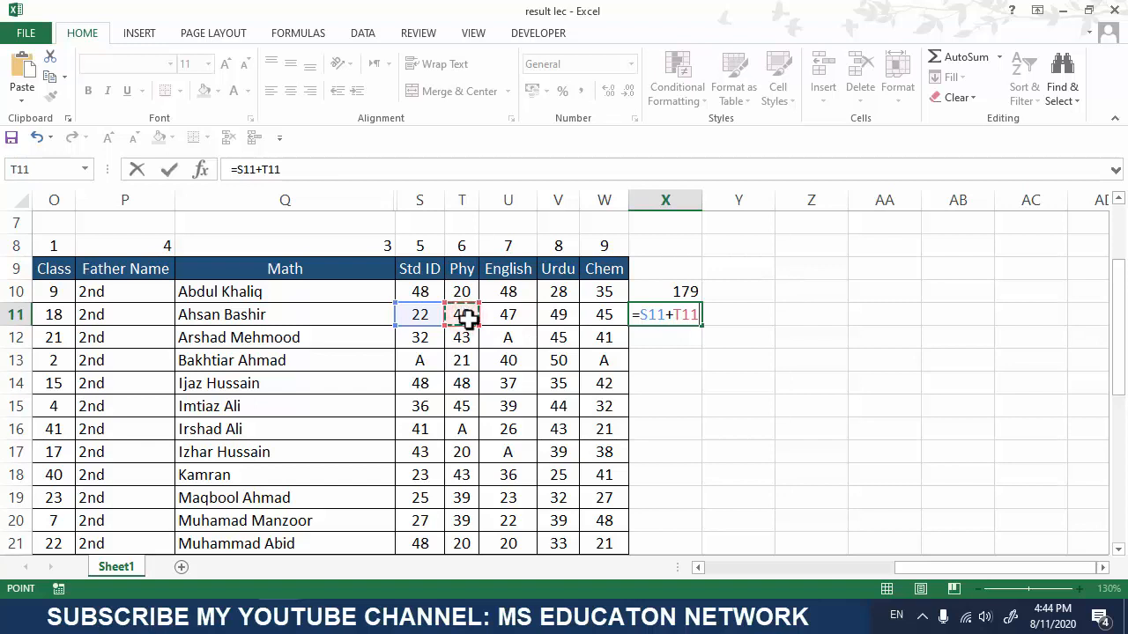
text(+)
click(504, 316)
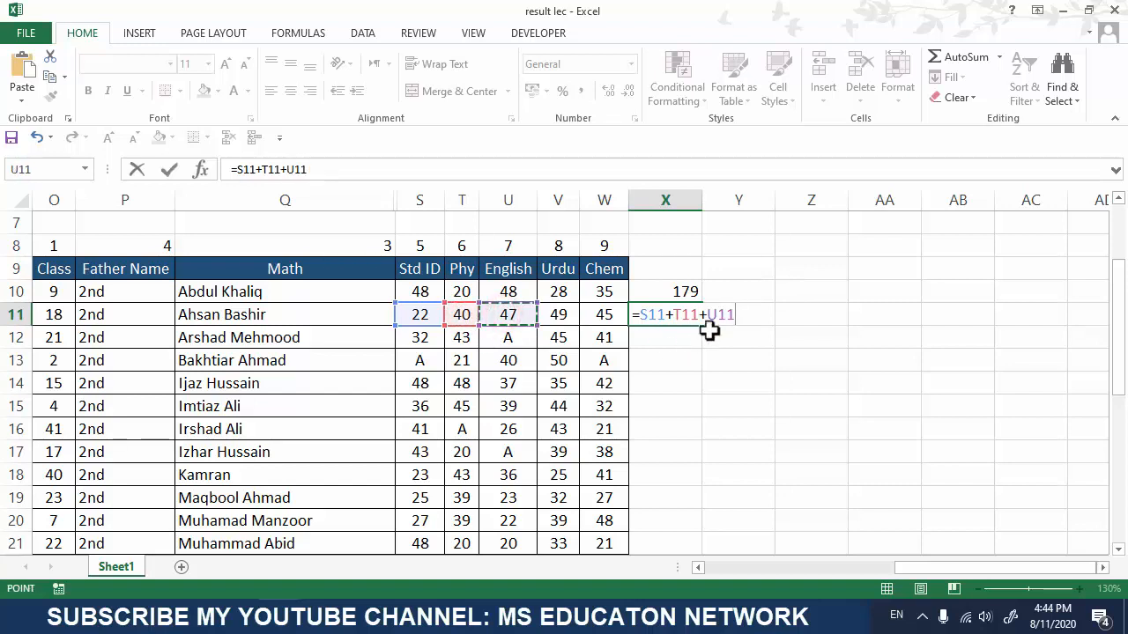
text(+)
click(561, 315)
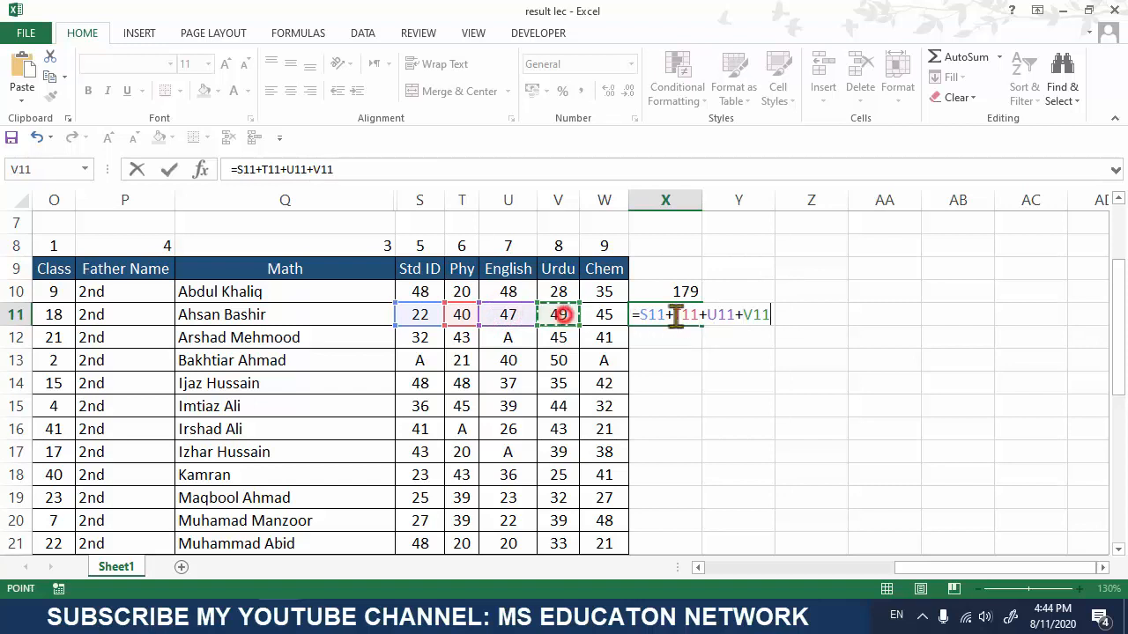
text(+)
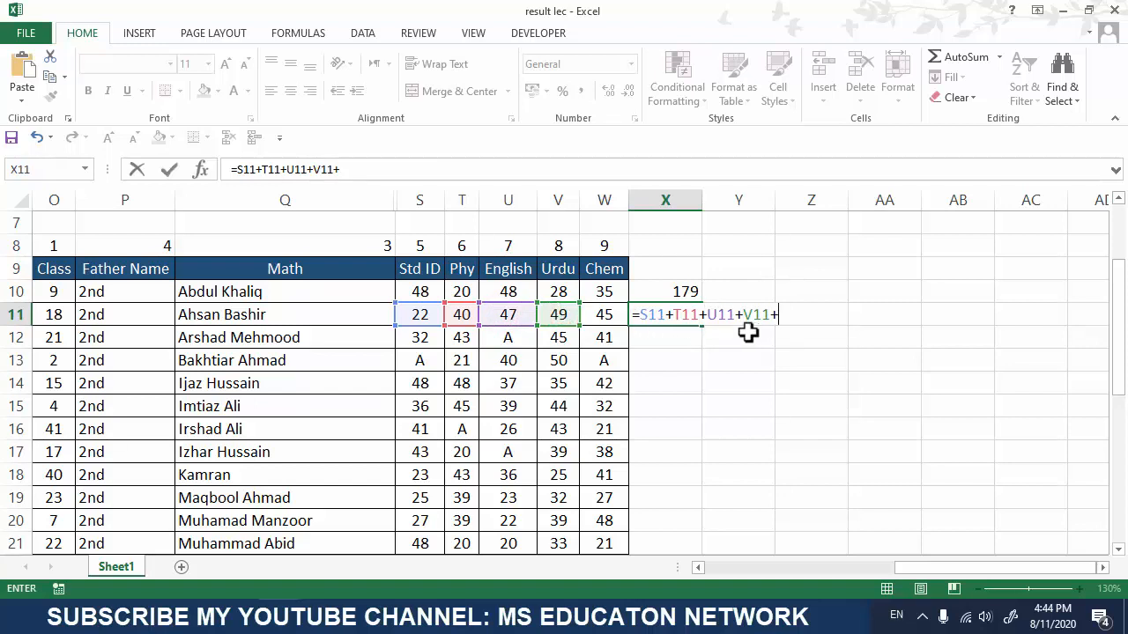
click(600, 313)
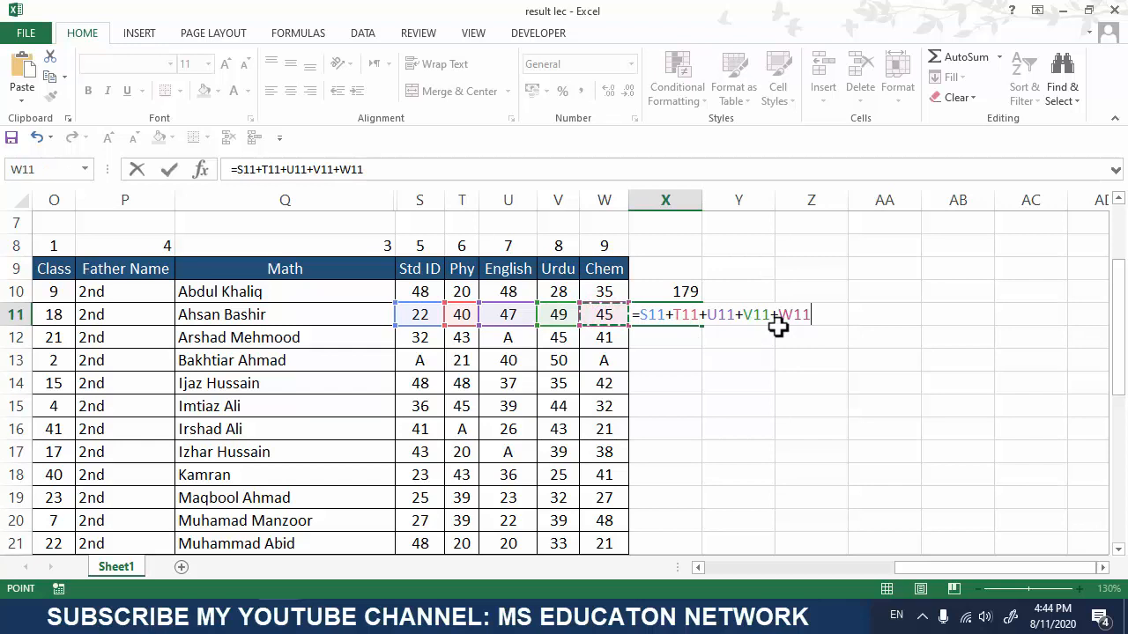
key(Return)
click(662, 317)
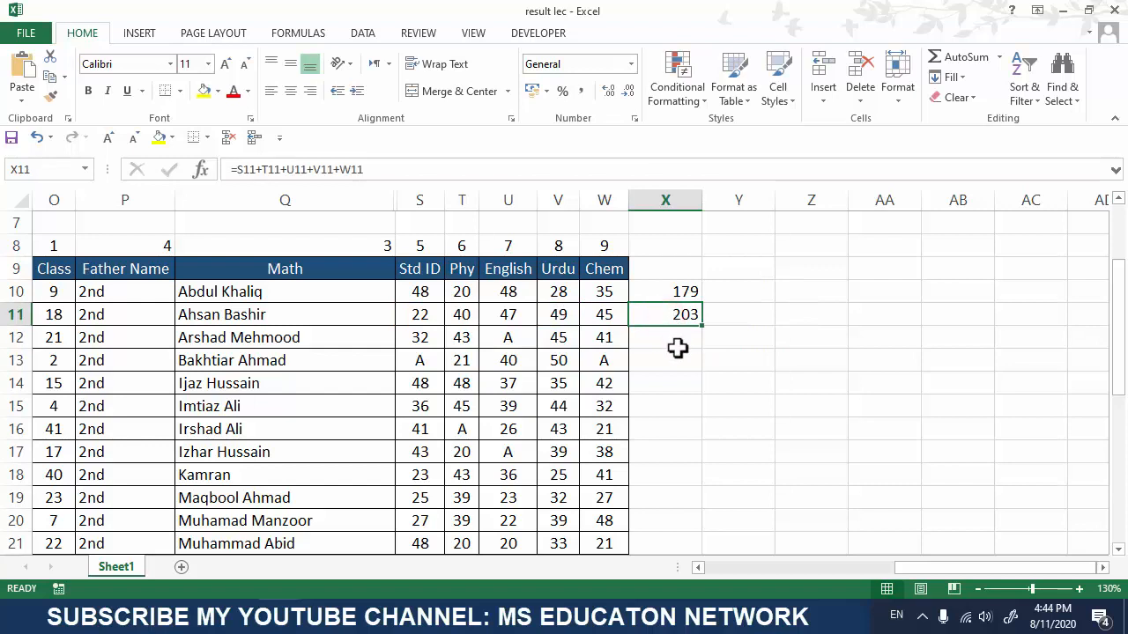
Try to total the row 12 marks in cell X12 with the plain range formula =S12:W12, and clear the cell.
click(675, 344)
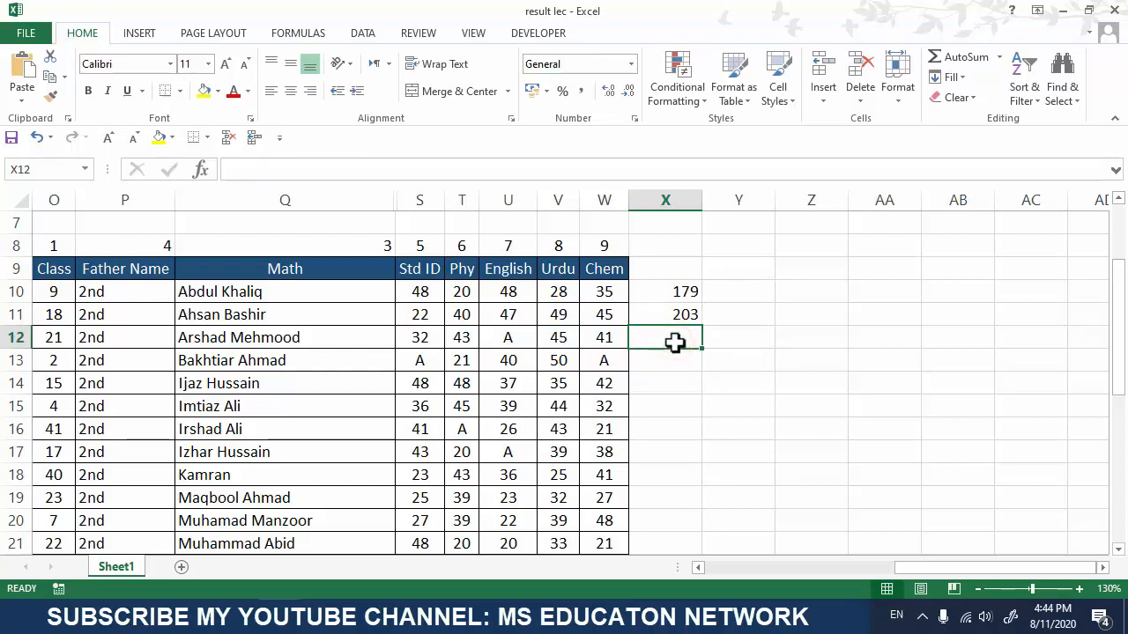
text(=)
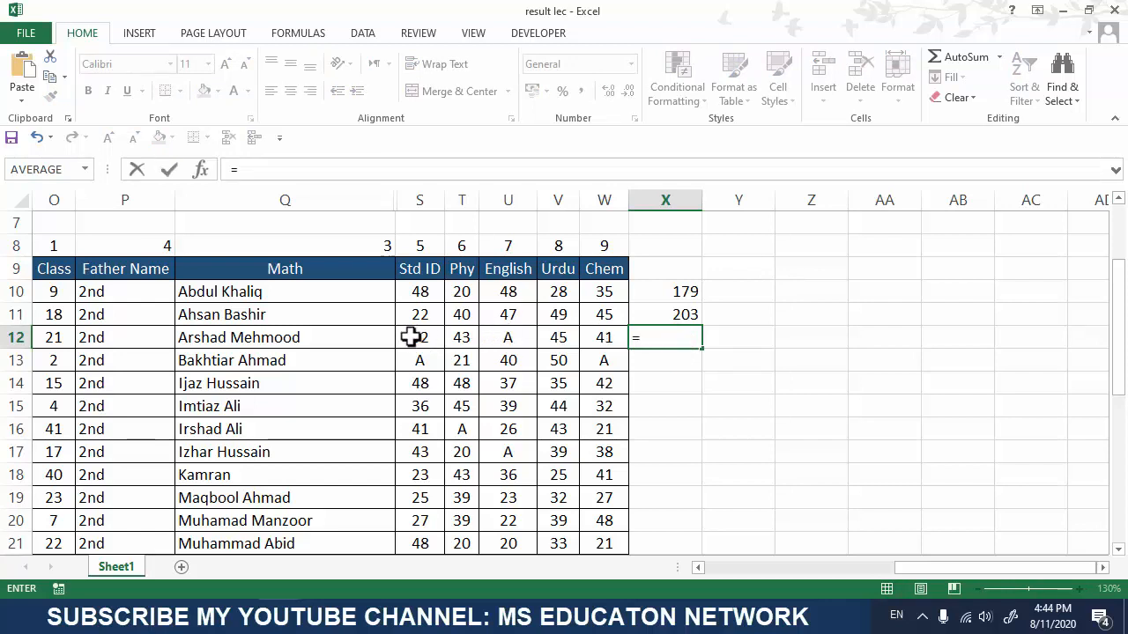
drag(420, 337, 588, 335)
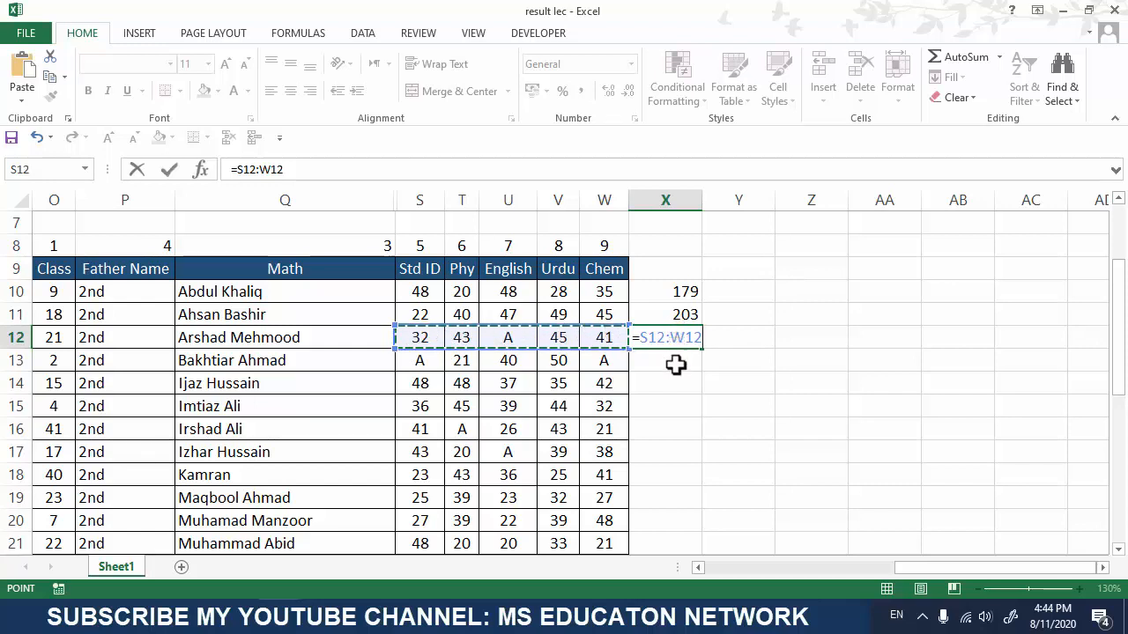
key(Return)
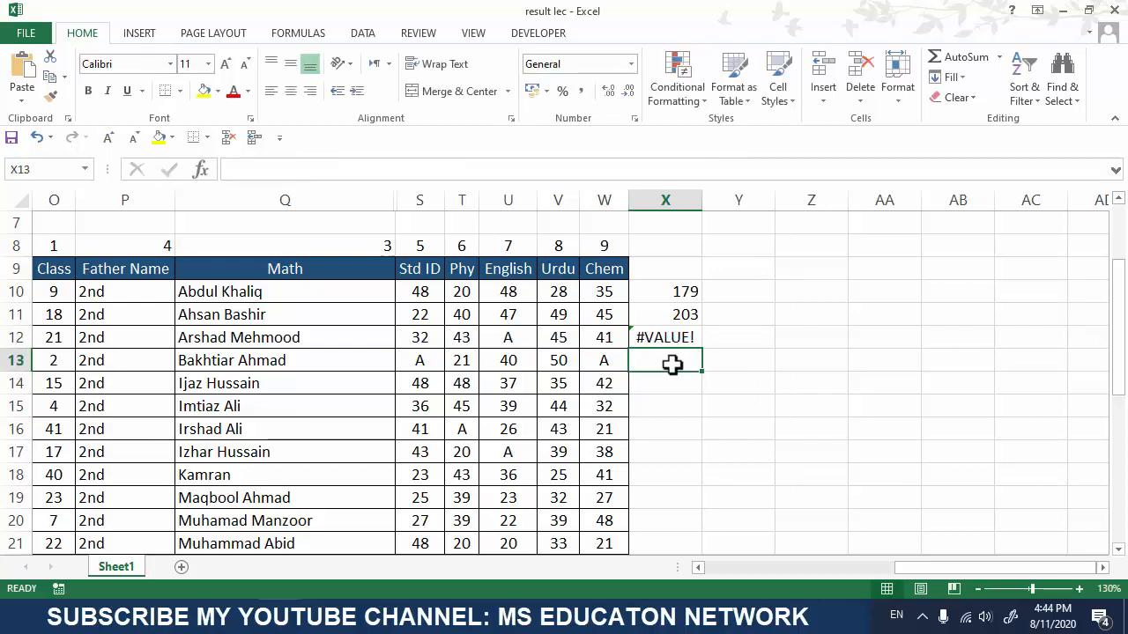
key(Up)
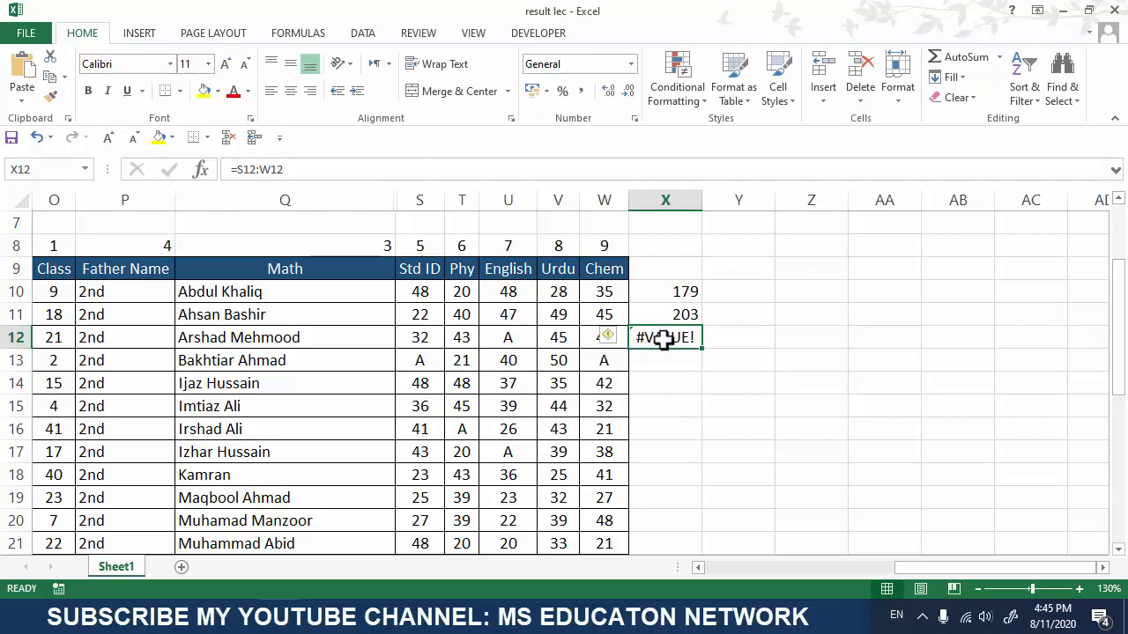
key(Delete)
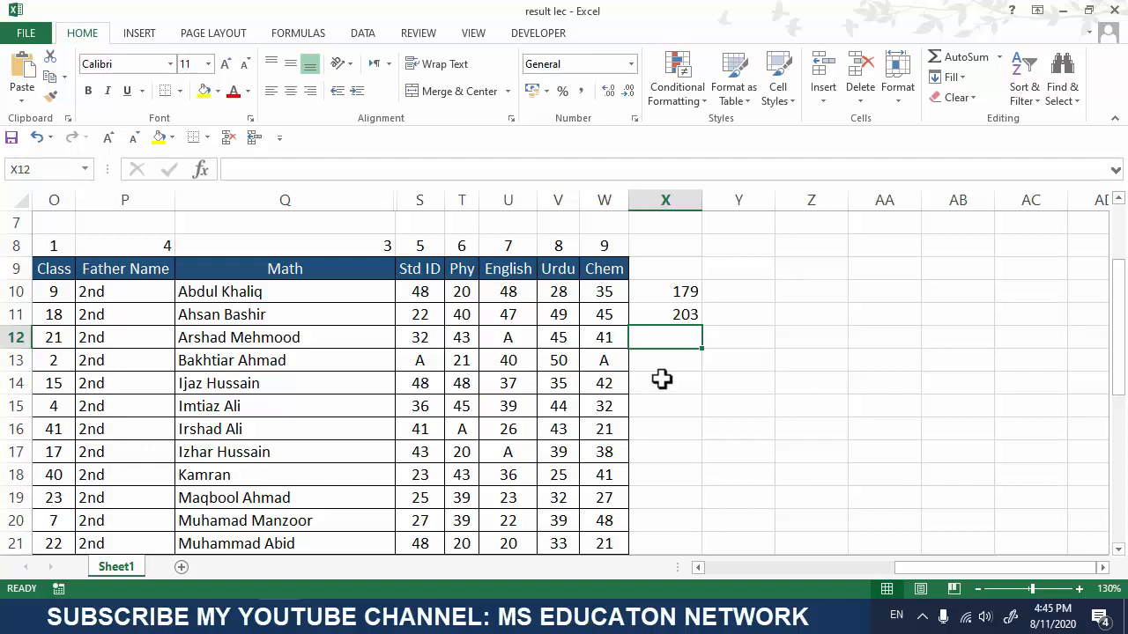
Try the suggested SUM function in a new formula in cell X12, and erase it back to the equals sign.
text(=)
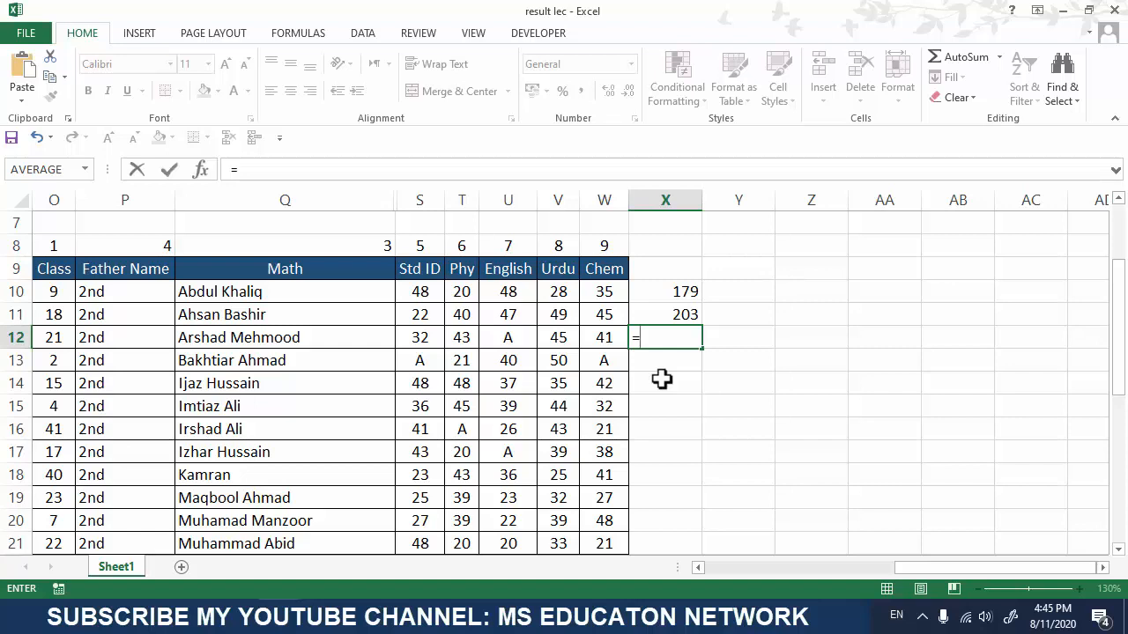
text(sum)
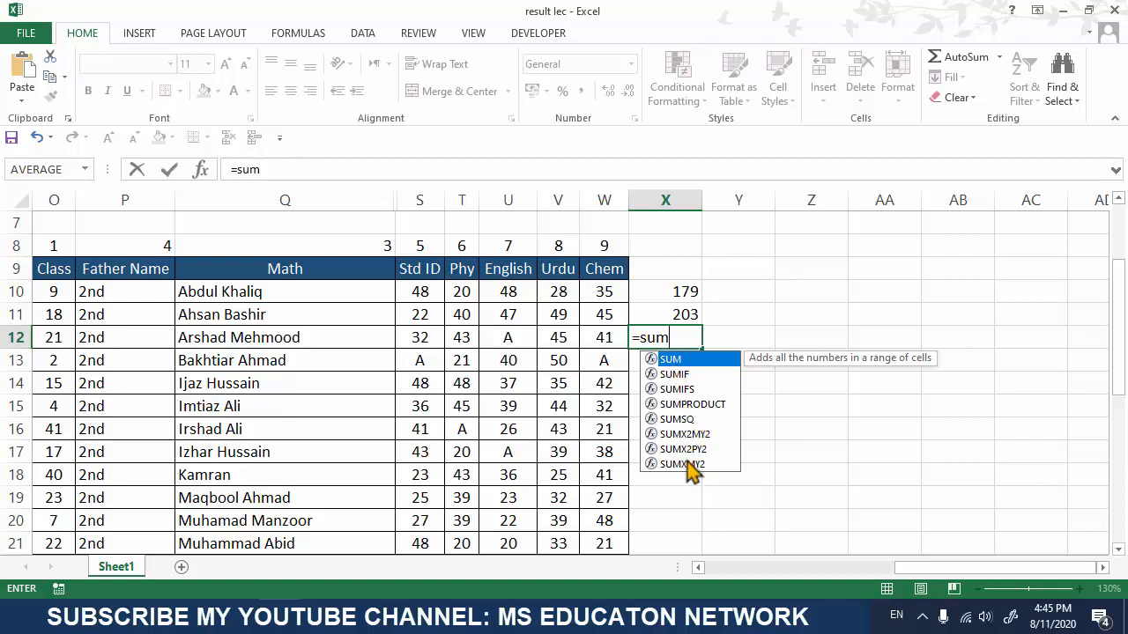
double_click(672, 359)
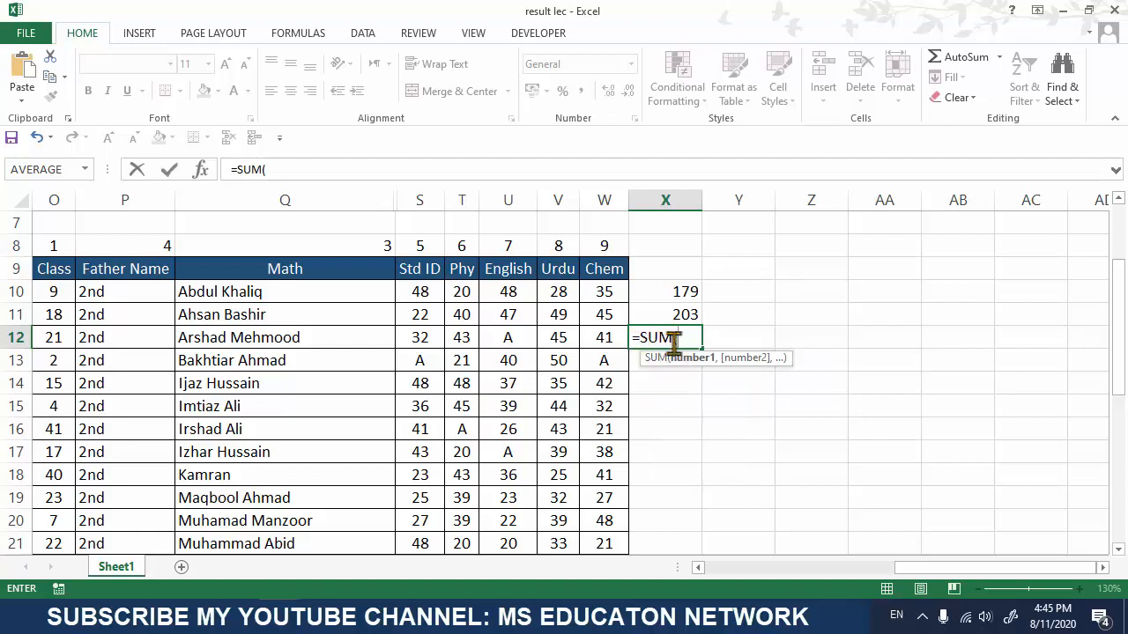
click(684, 338)
key(BackSpace)
key(BackSpace)
key(BackSpace)
key(BackSpace)
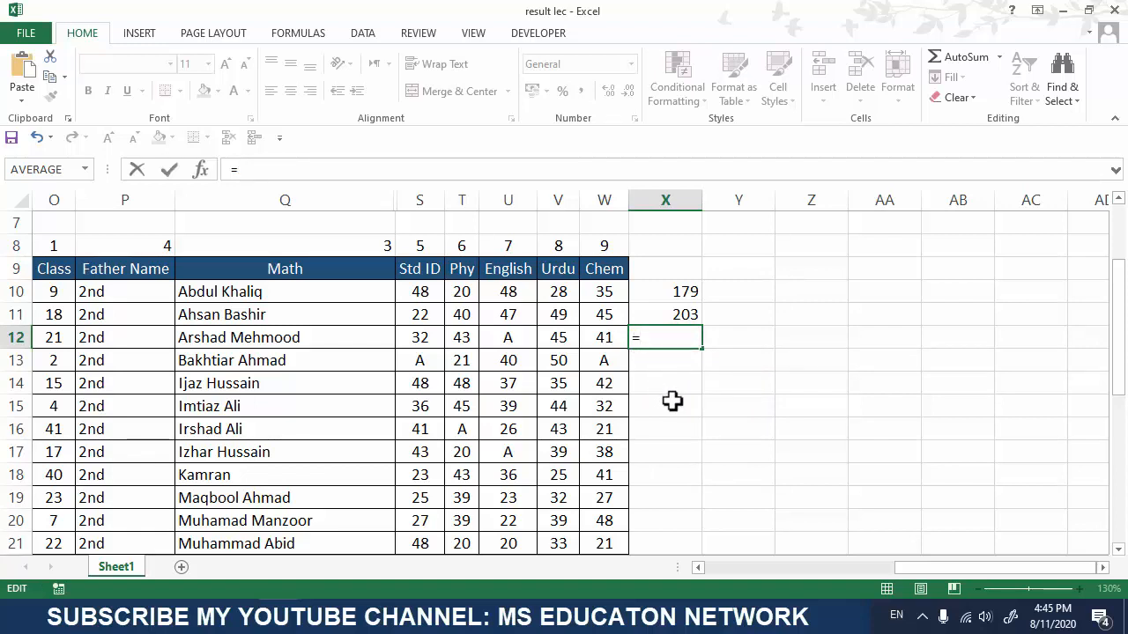
Complete the X12 formula as =SUM(S12,T12,U12,V12,W12), picking each mark cell separately, and review the entered formula.
text(sum)
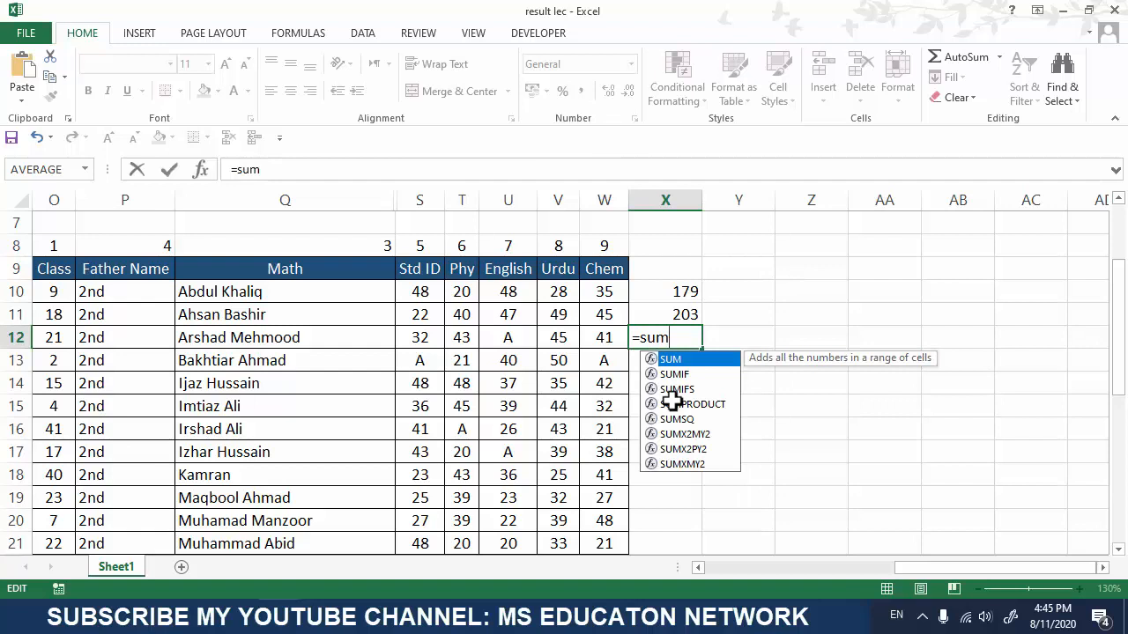
text(()
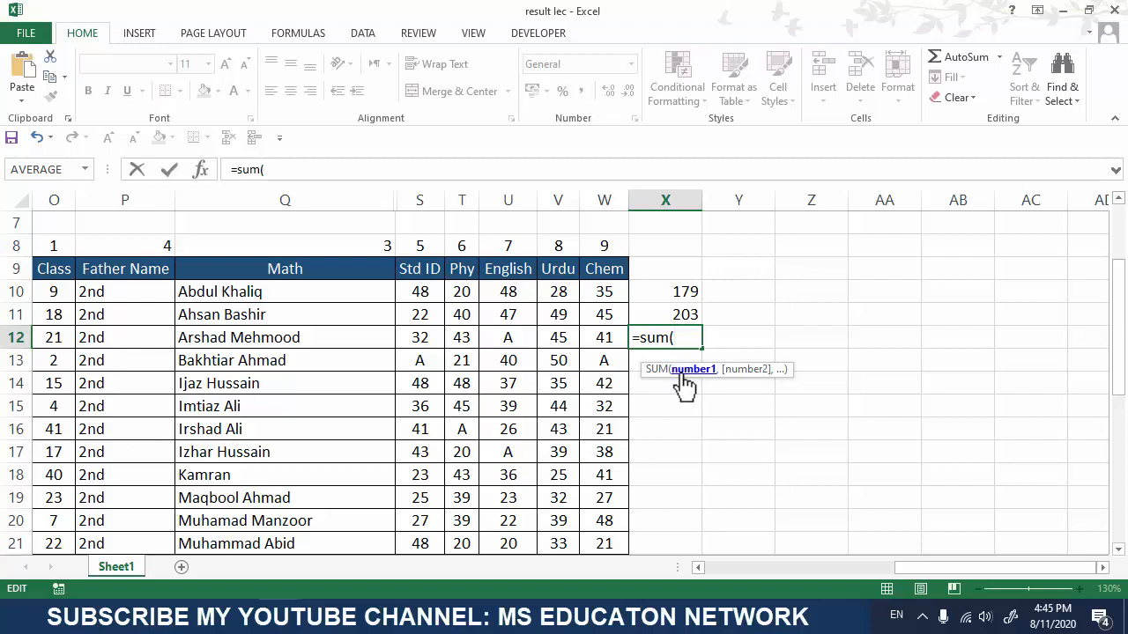
click(419, 339)
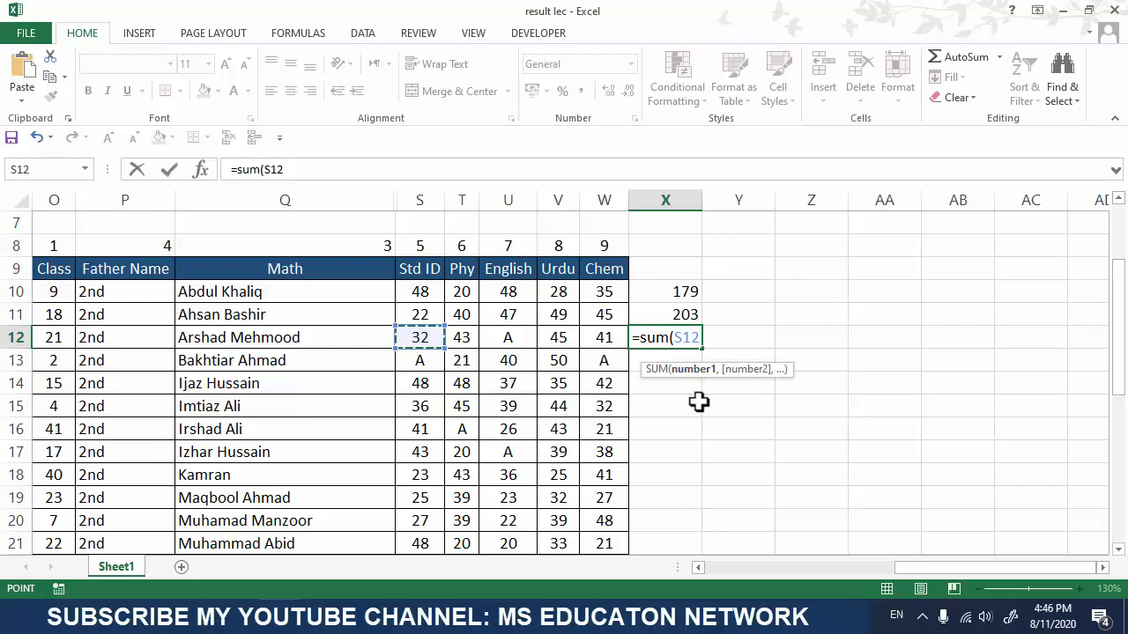
text(,)
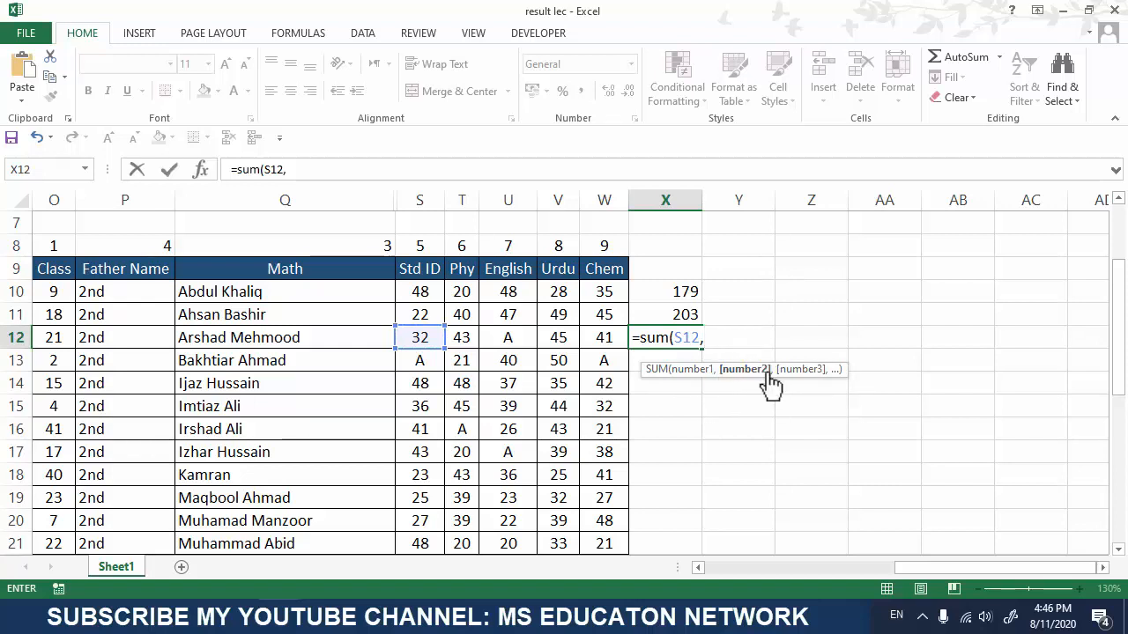
click(465, 337)
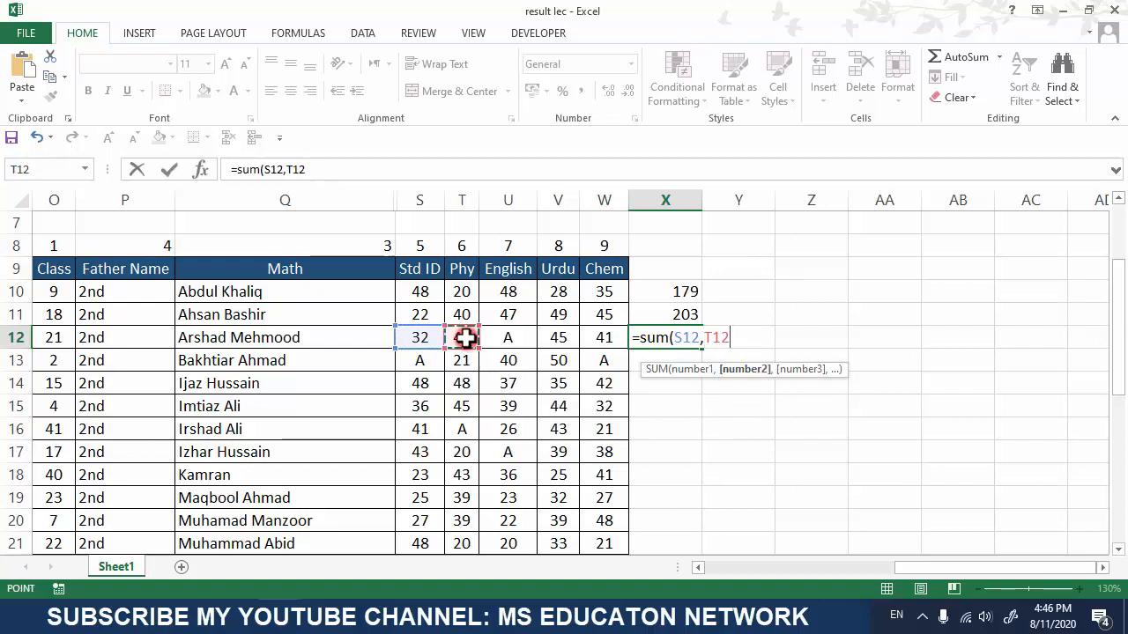
text(,)
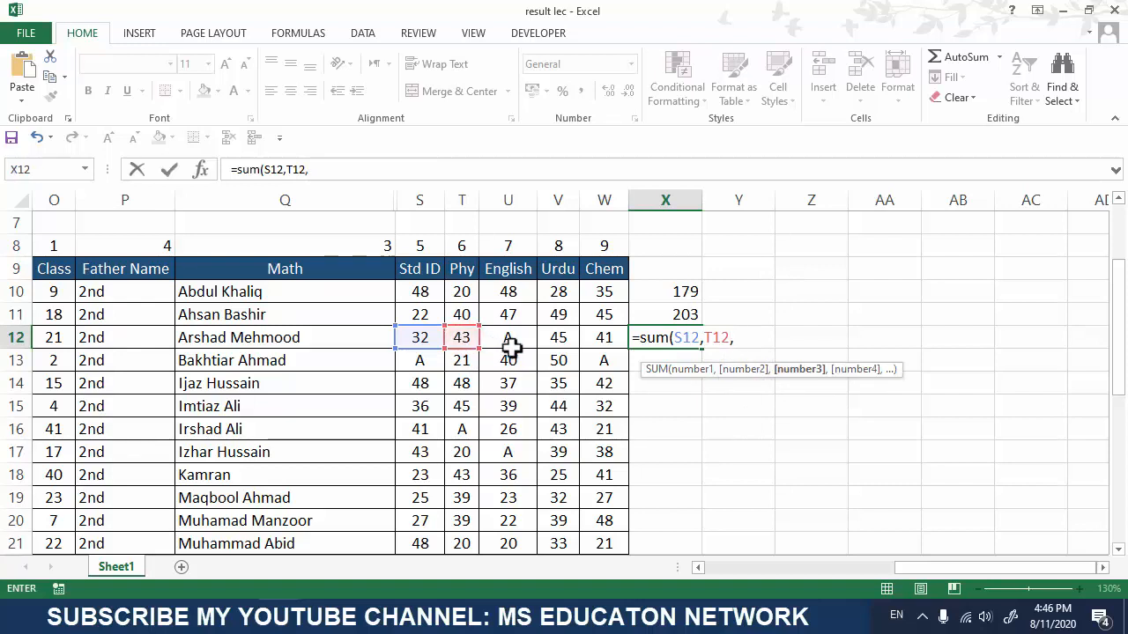
click(509, 338)
text(,)
click(551, 338)
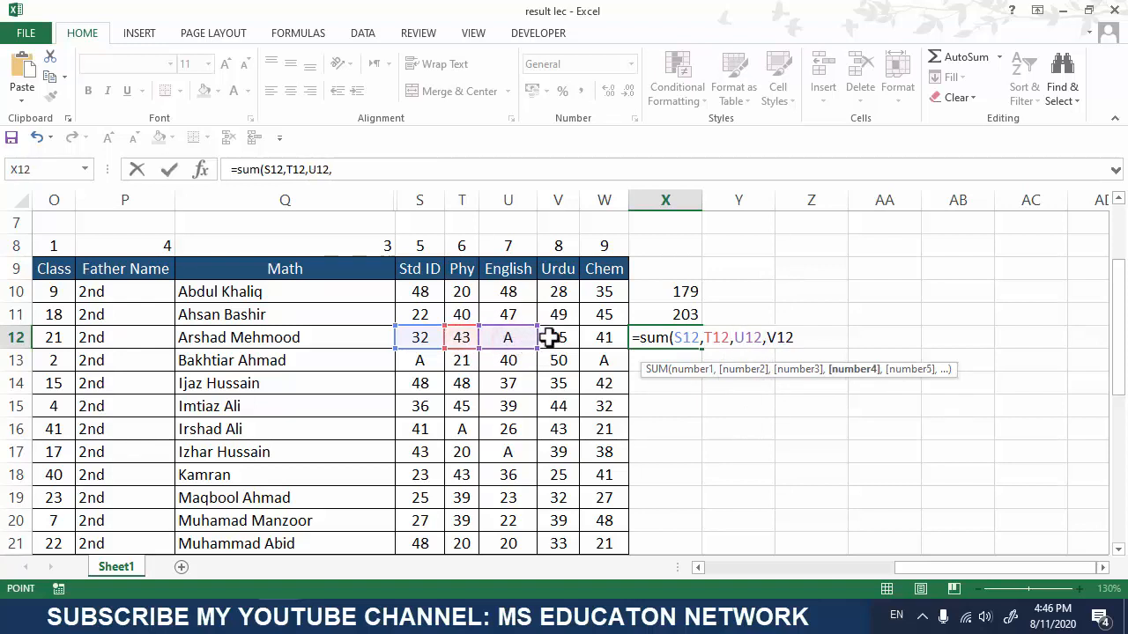
text(,)
click(601, 338)
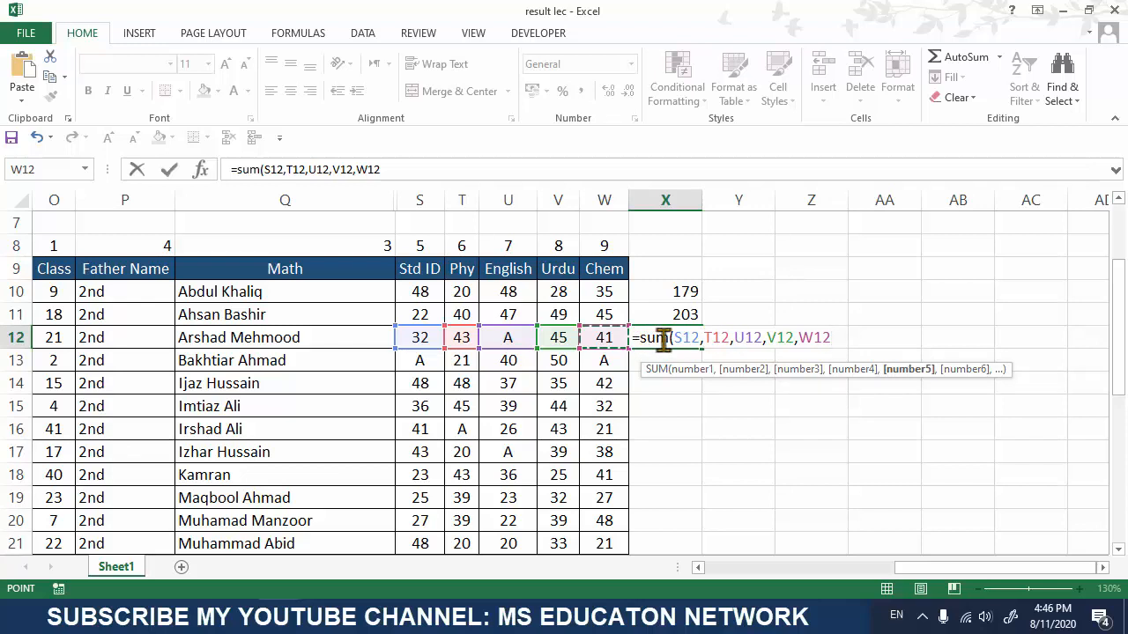
key(Return)
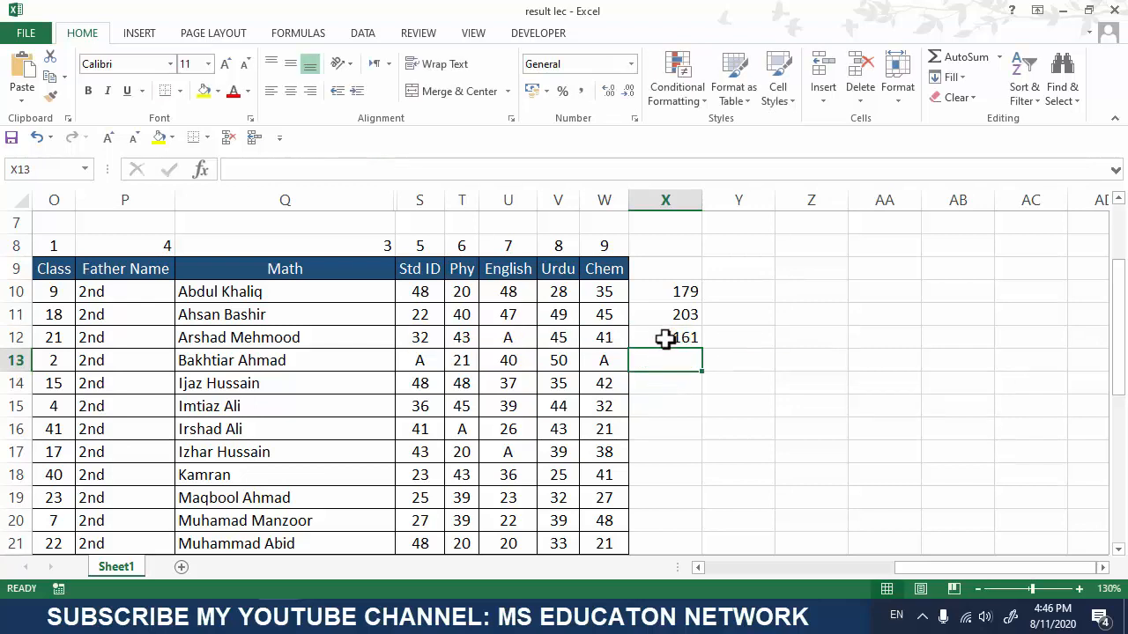
click(665, 338)
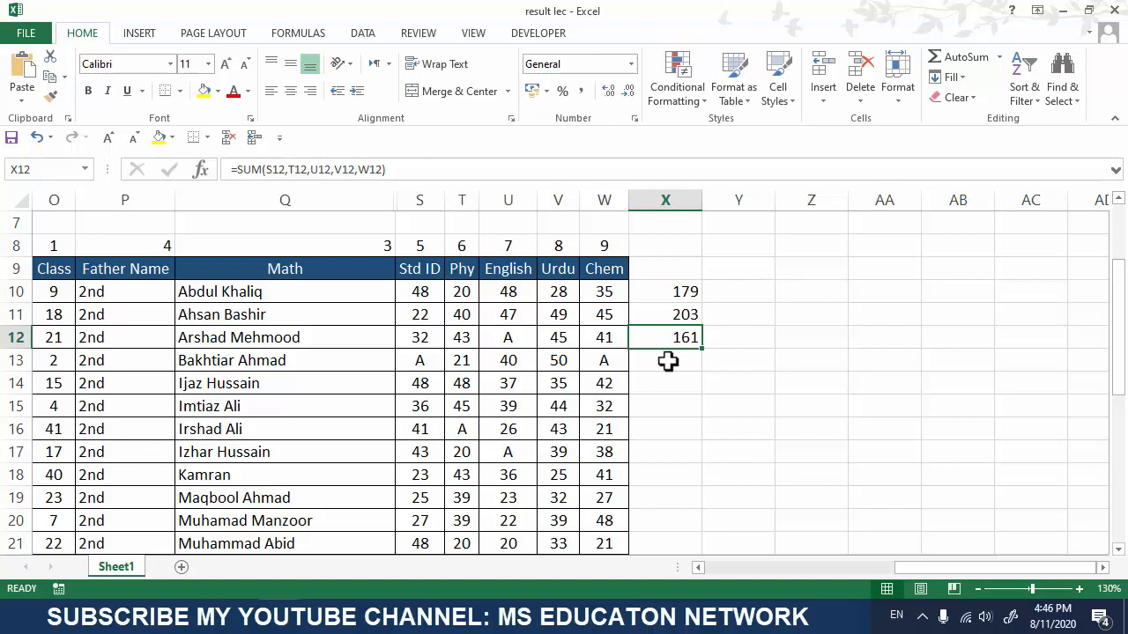
Total the row 13 marks in cell X13 with =SUM(S13:W13), selecting the mark cells as one range, and review the entered formula.
click(668, 360)
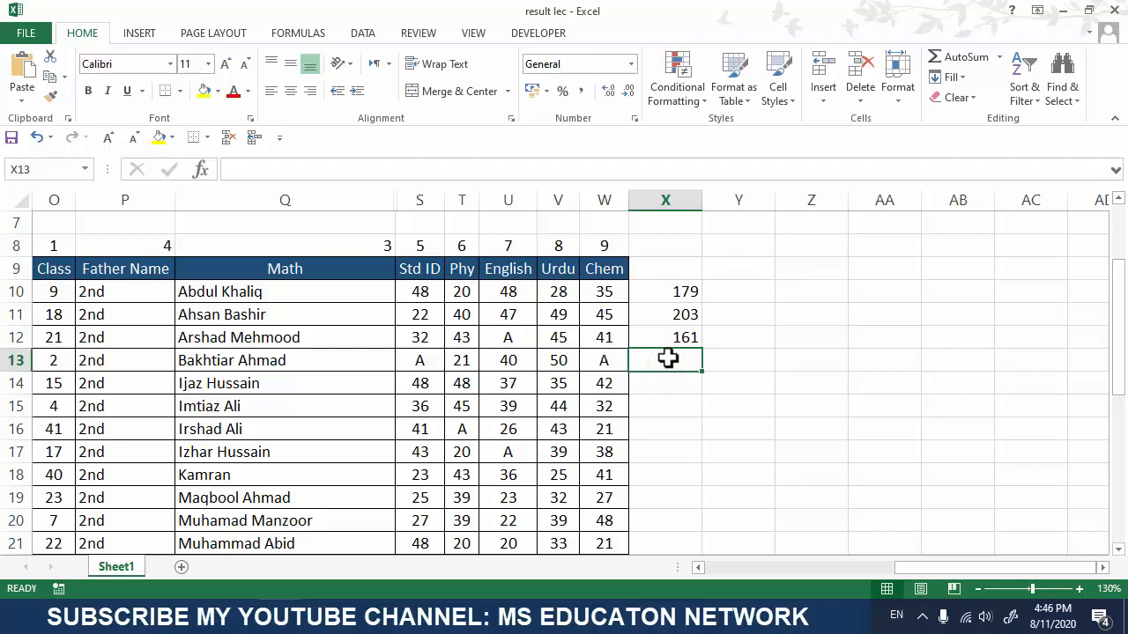
text(=sum)
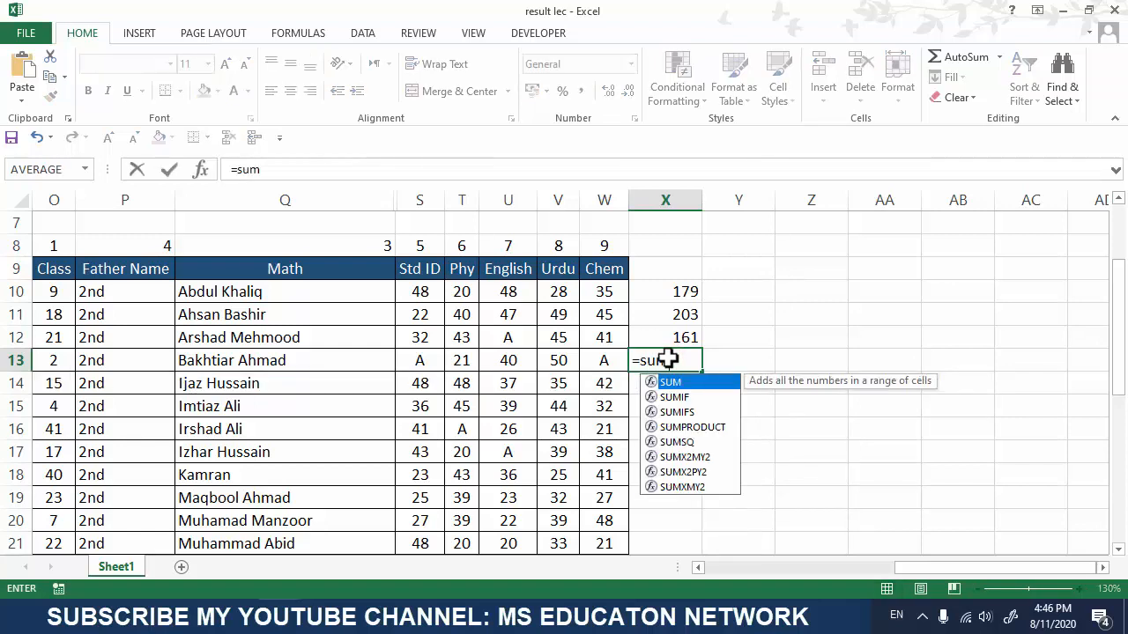
text(()
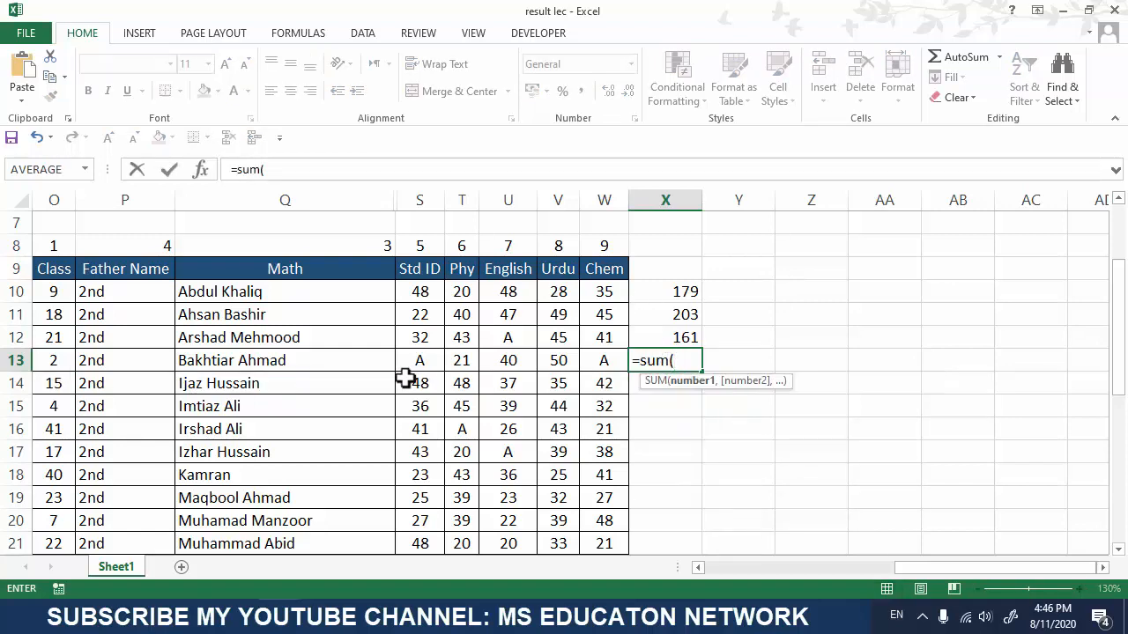
drag(410, 361, 609, 360)
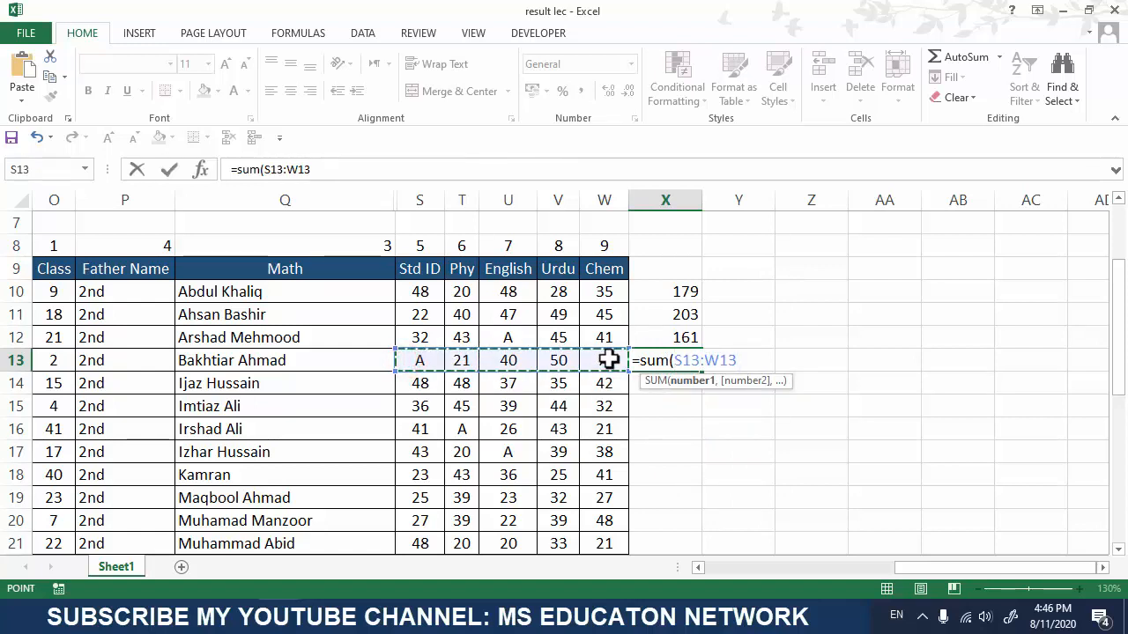
click(415, 360)
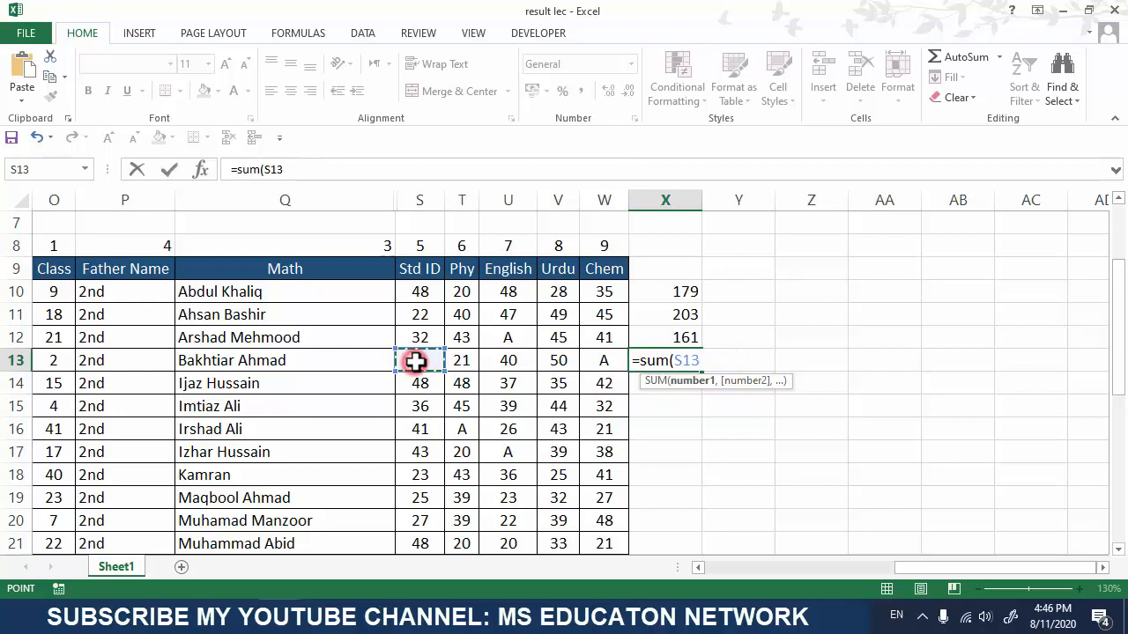
drag(415, 361, 584, 362)
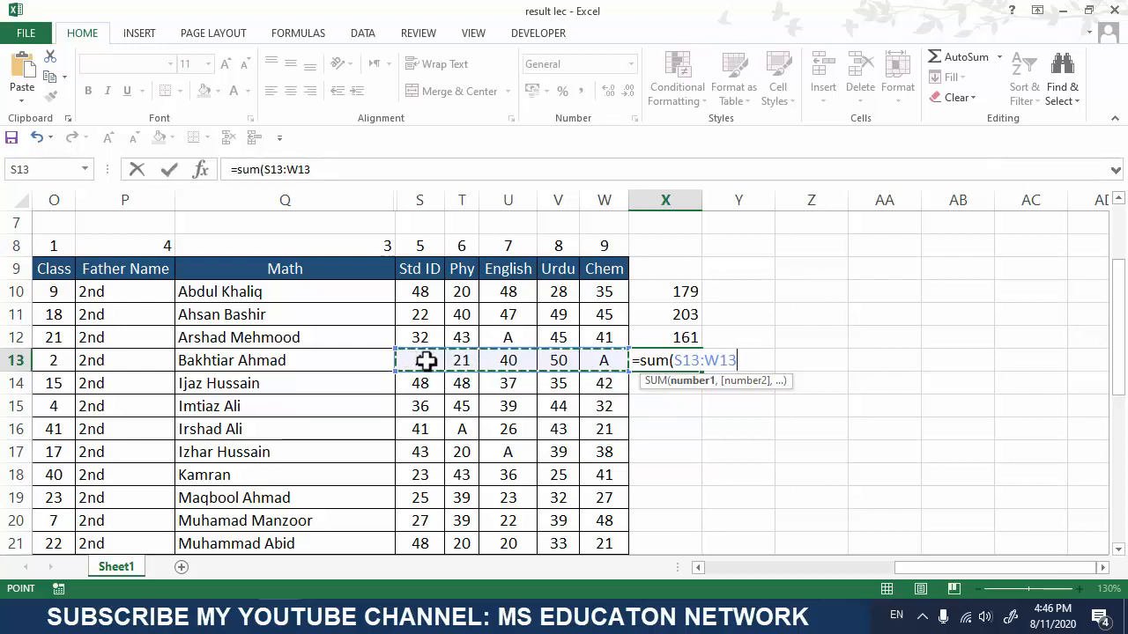
drag(421, 360, 596, 360)
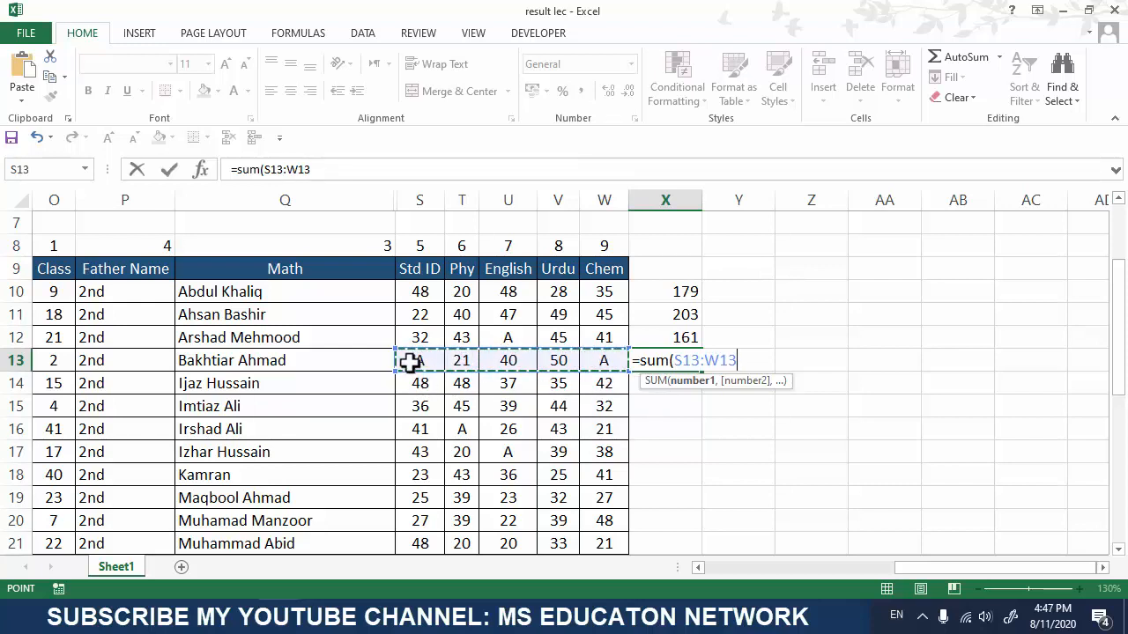
click(699, 361)
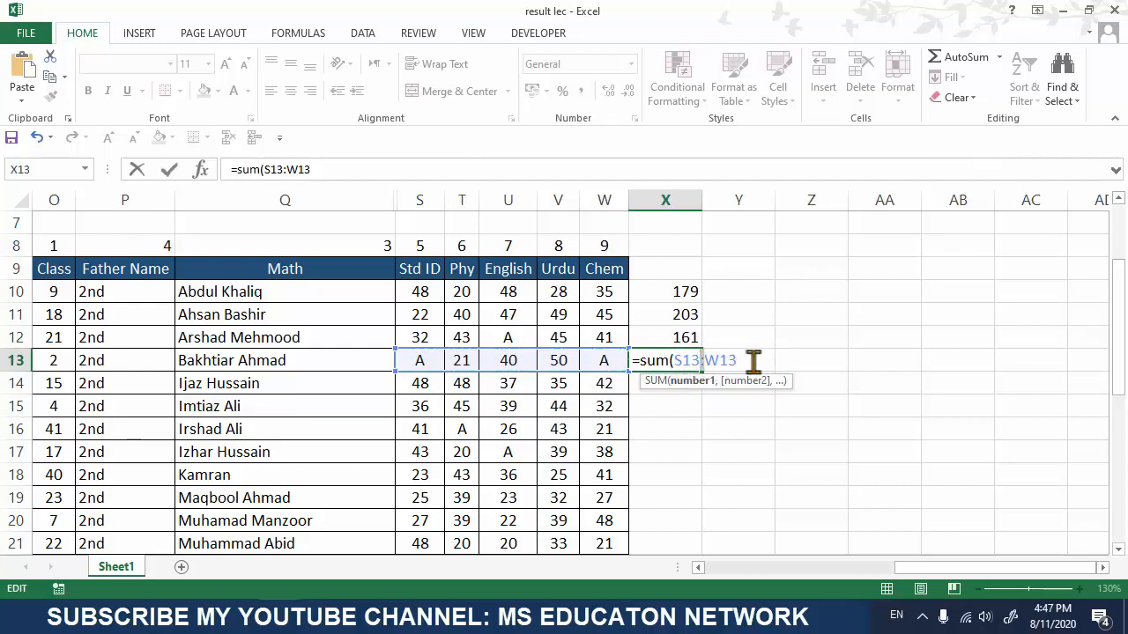
click(736, 360)
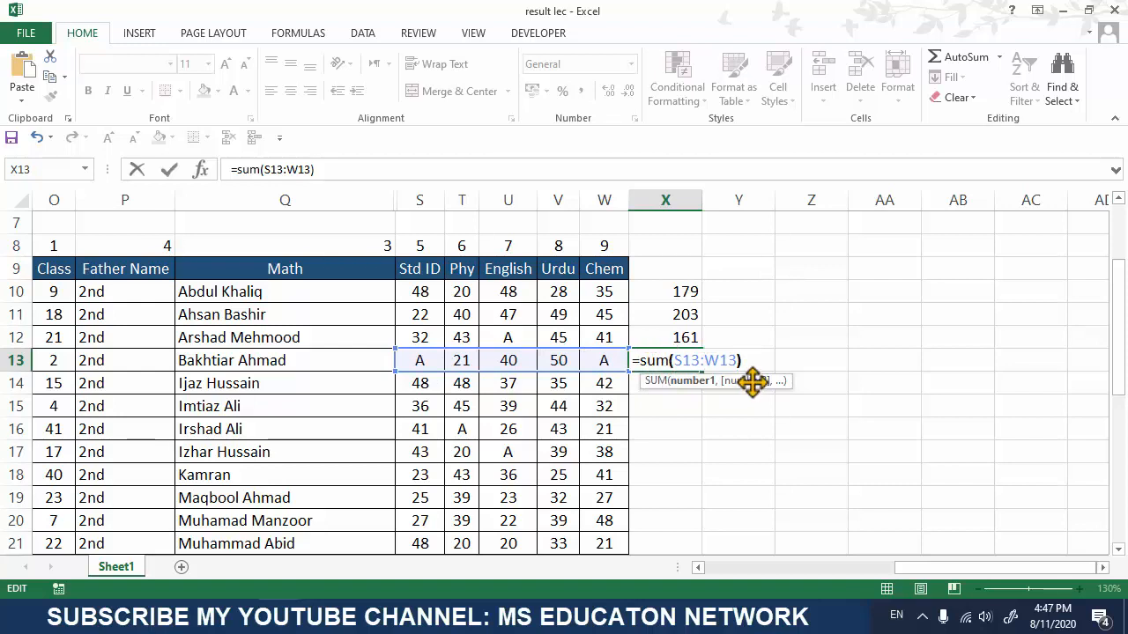
key(Return)
click(678, 359)
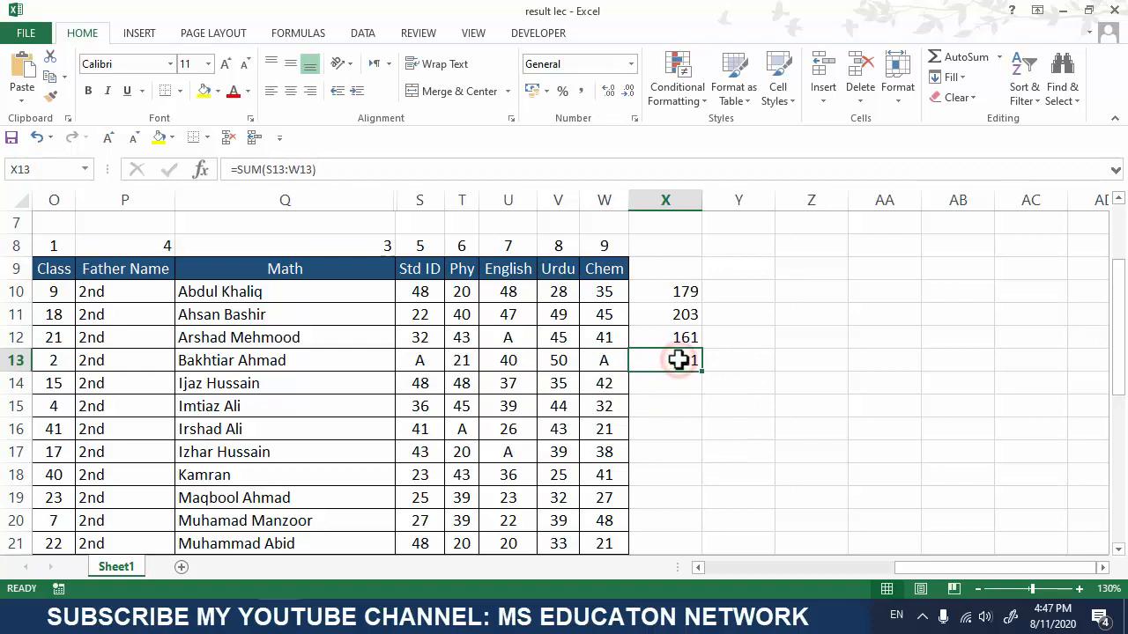
scroll(680, 362, down, 1)
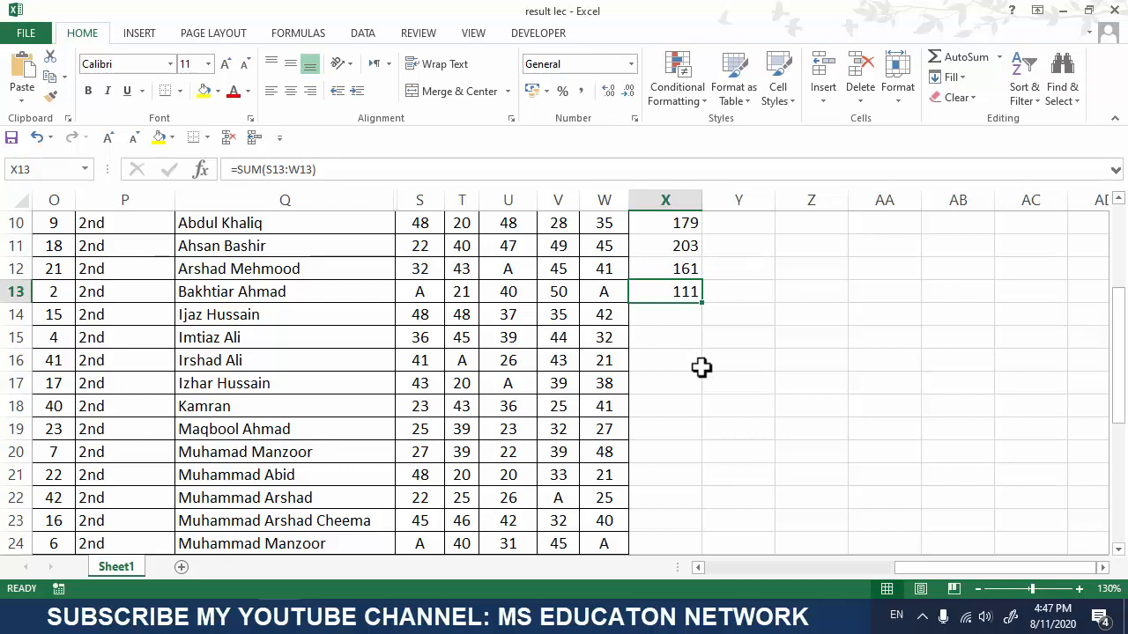
scroll(702, 367, up, 1)
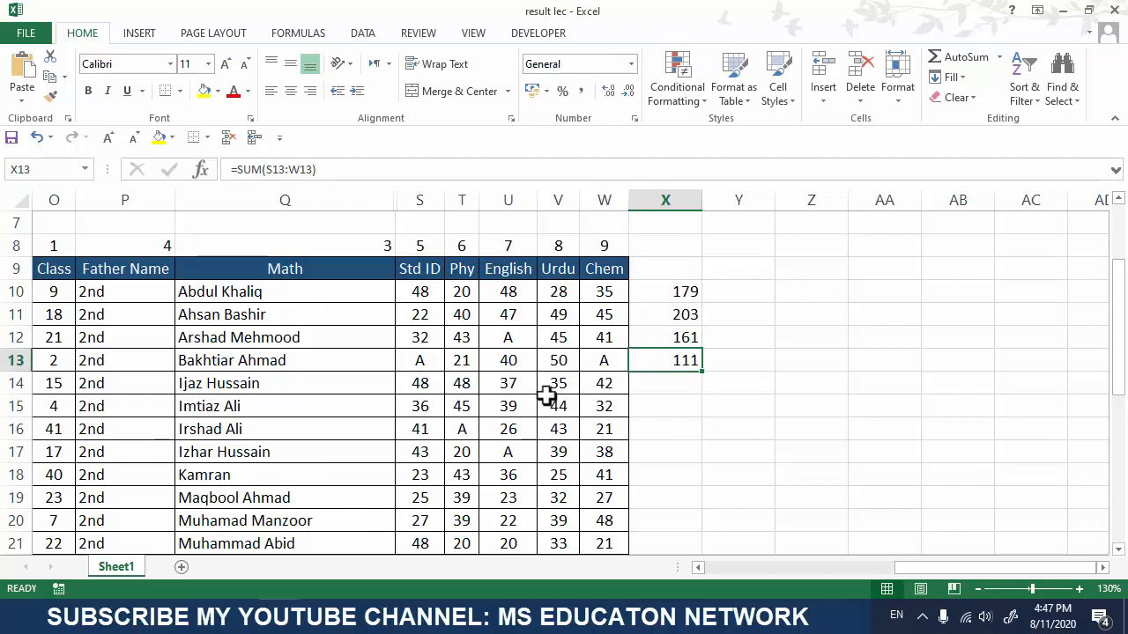
Fill the Phy mark in cell T13 with yellow, change it to 25, and check the total in X13.
click(464, 363)
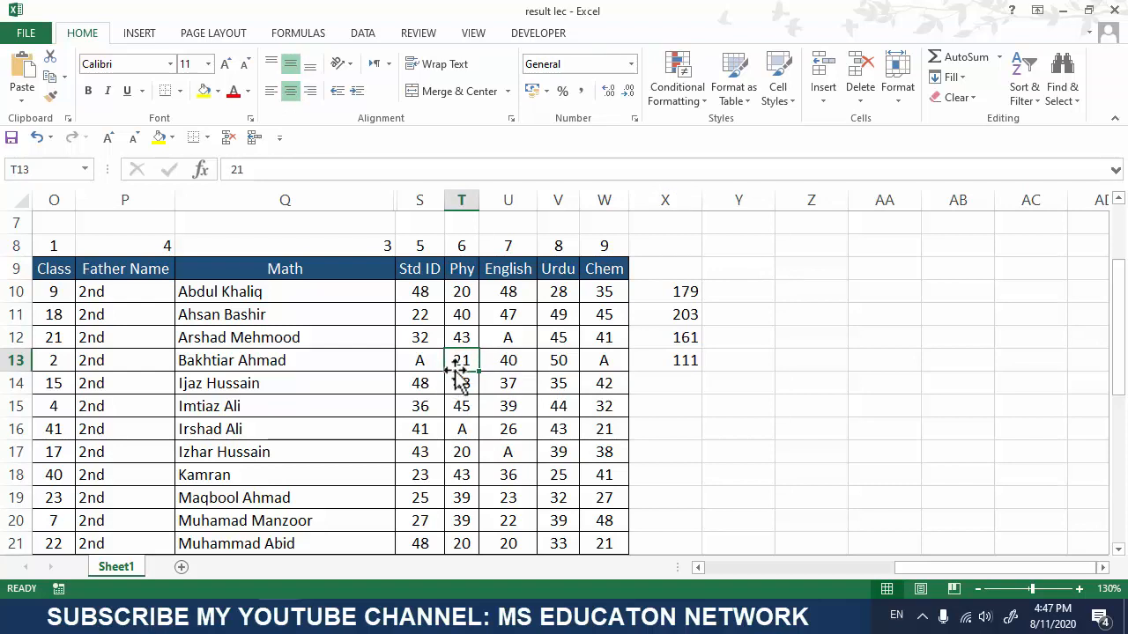
click(199, 96)
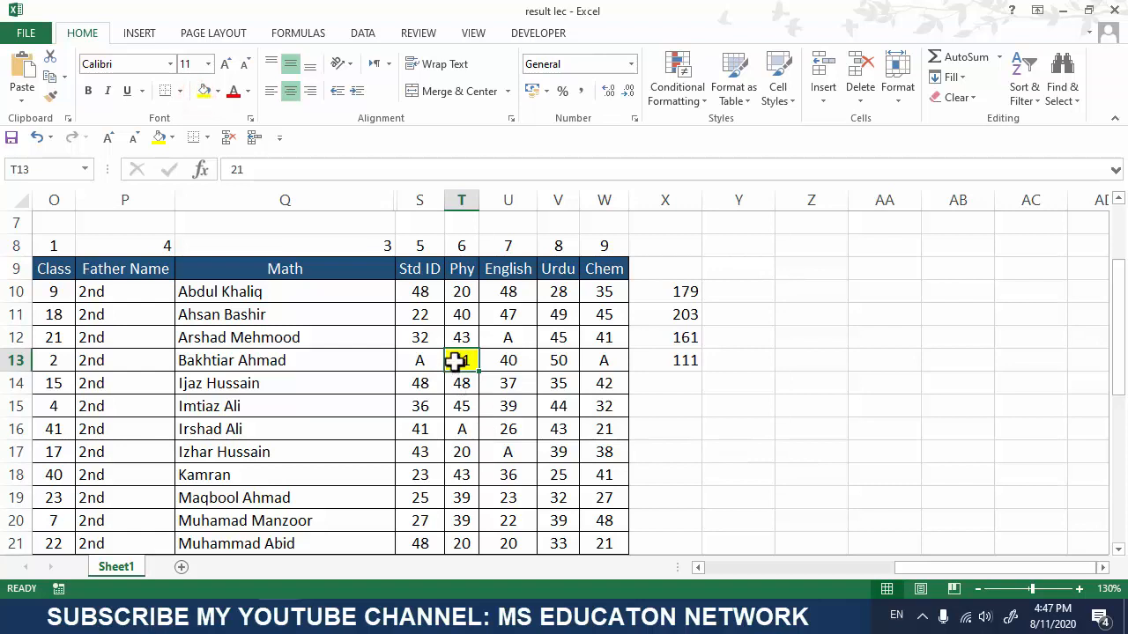
click(661, 365)
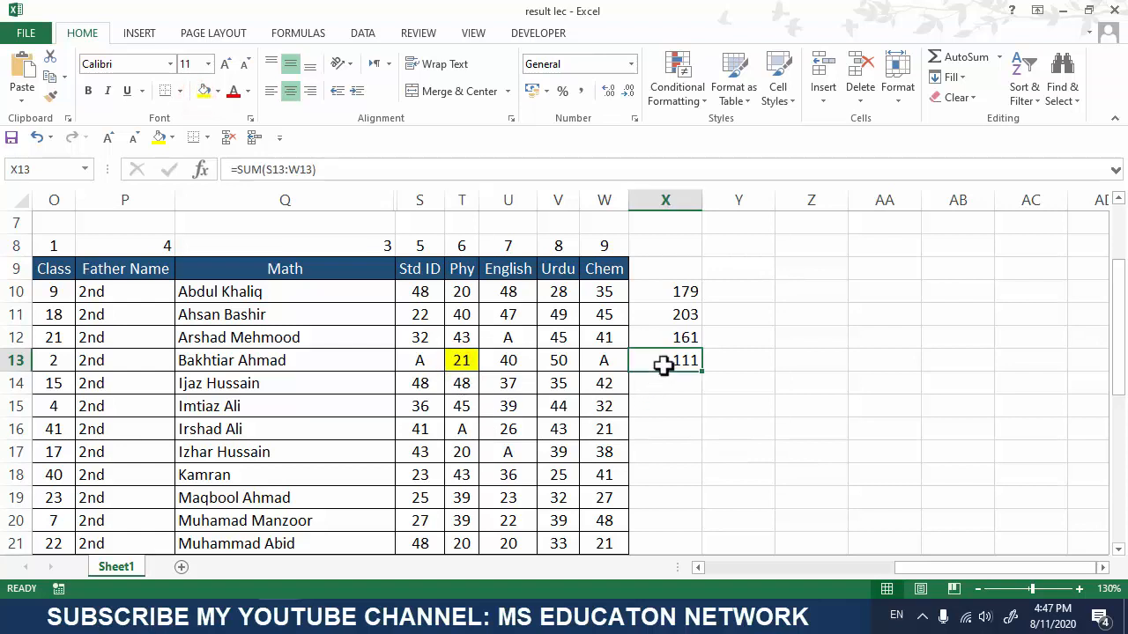
click(462, 365)
text(25)
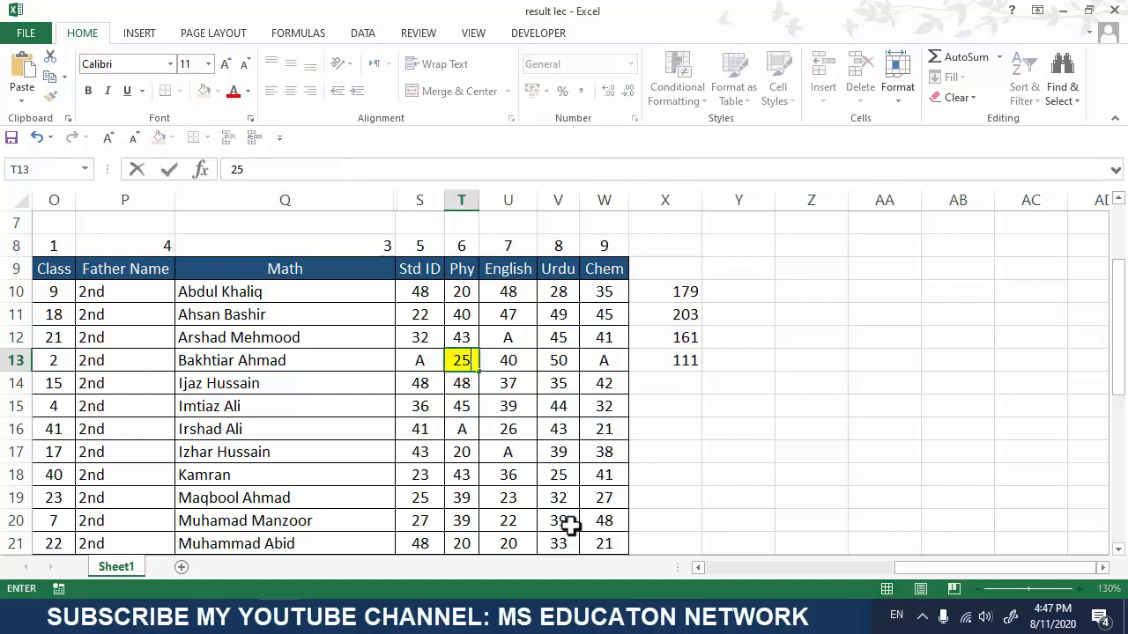
key(Return)
click(660, 364)
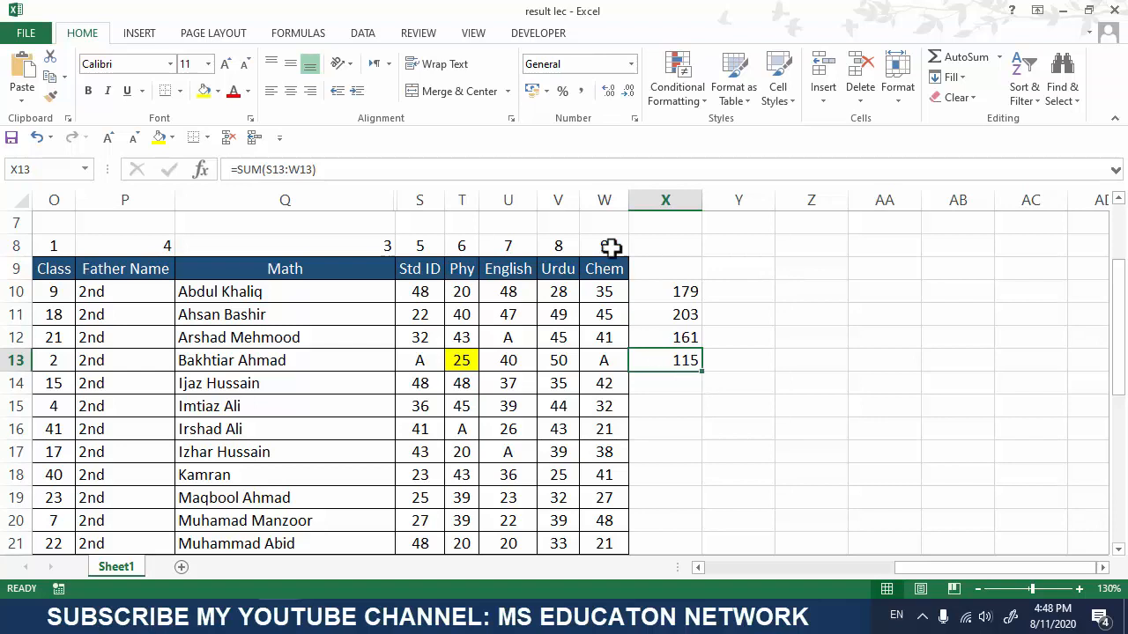
Inspect the cell-reference formula in X10, and clear the cell.
click(657, 294)
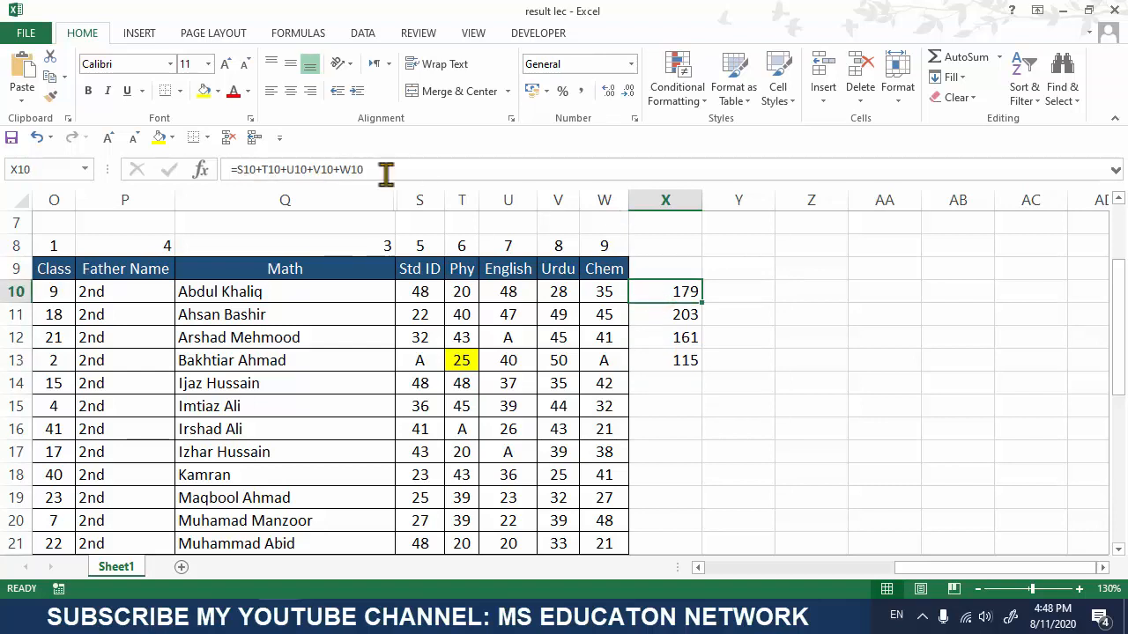
drag(428, 159, 401, 174)
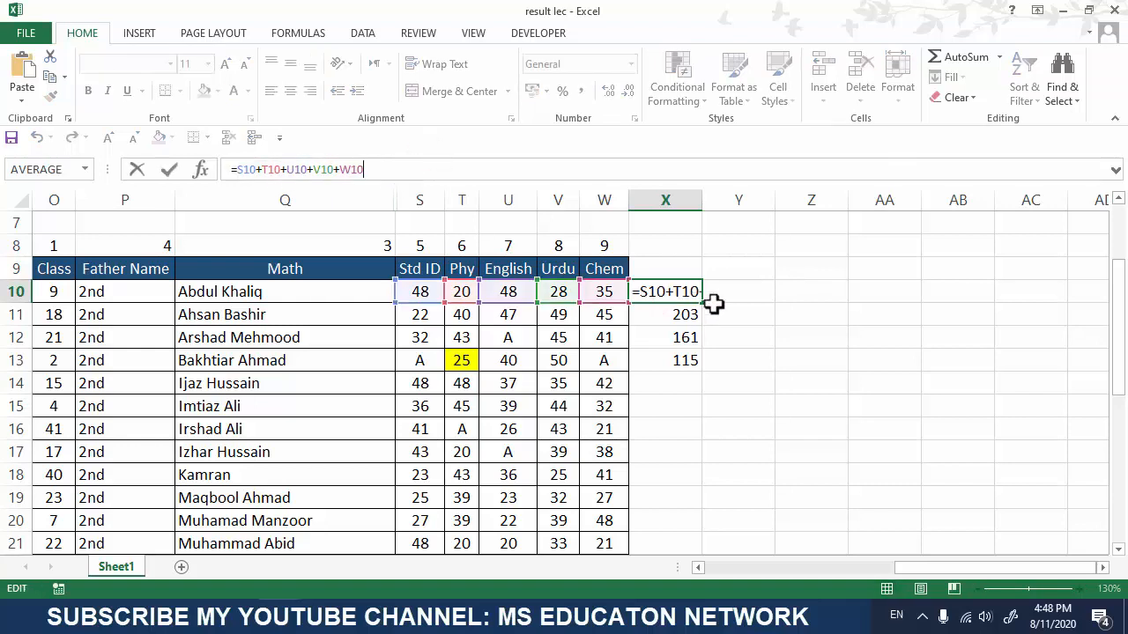
click(685, 294)
click(738, 344)
click(661, 292)
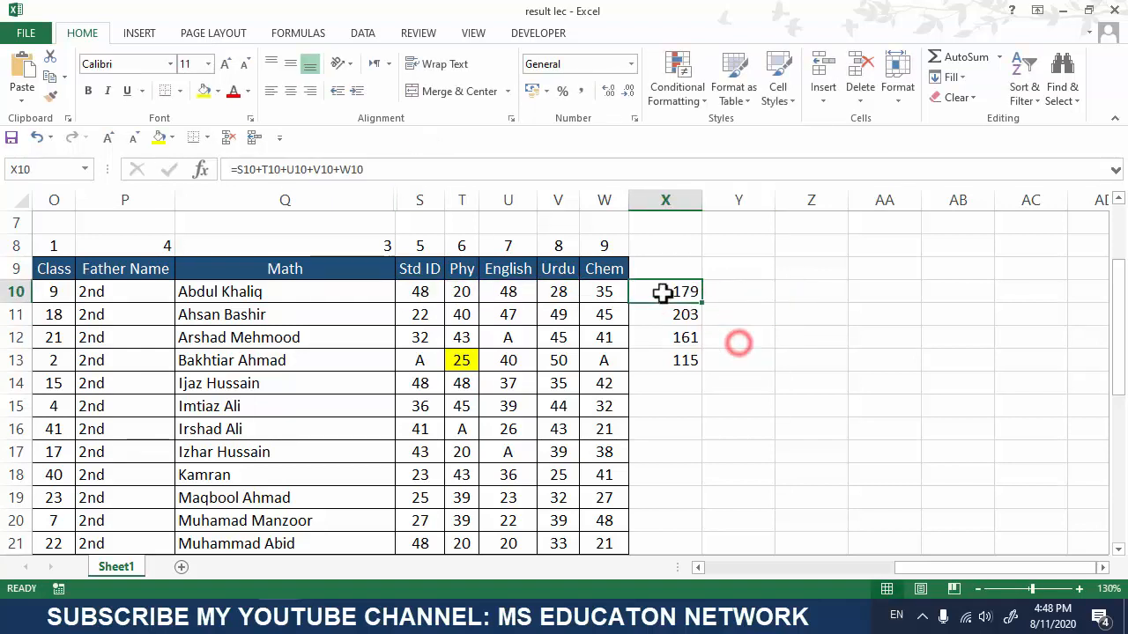
key(Delete)
Total the row 10 marks in cell X10 with the typed numbers =48+20+48+28+35.
double_click(666, 294)
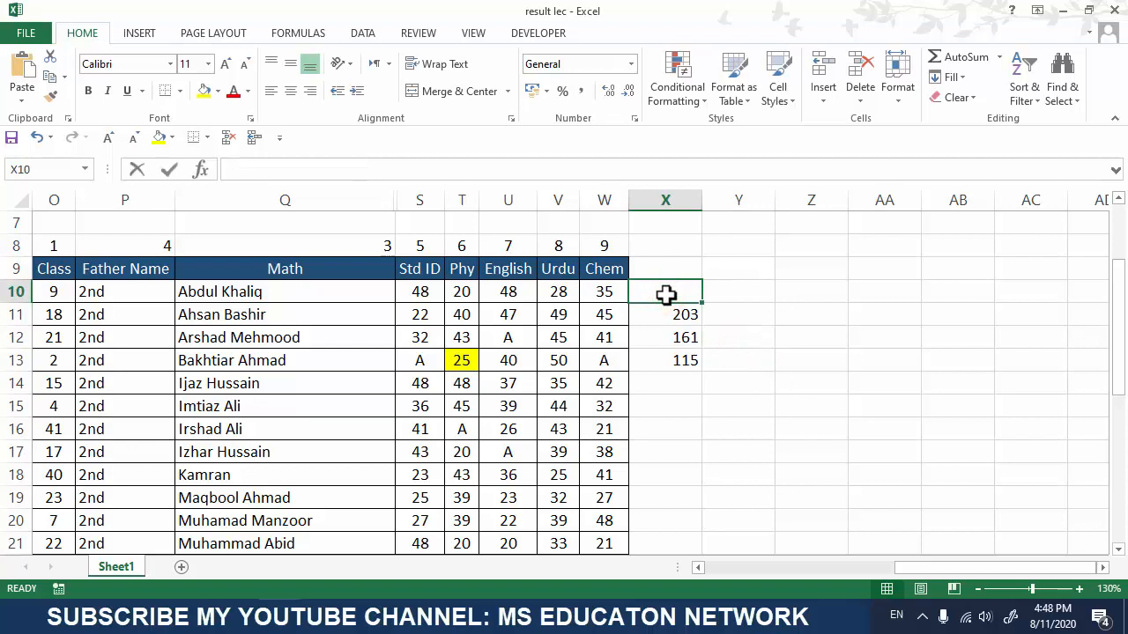
text(=487)
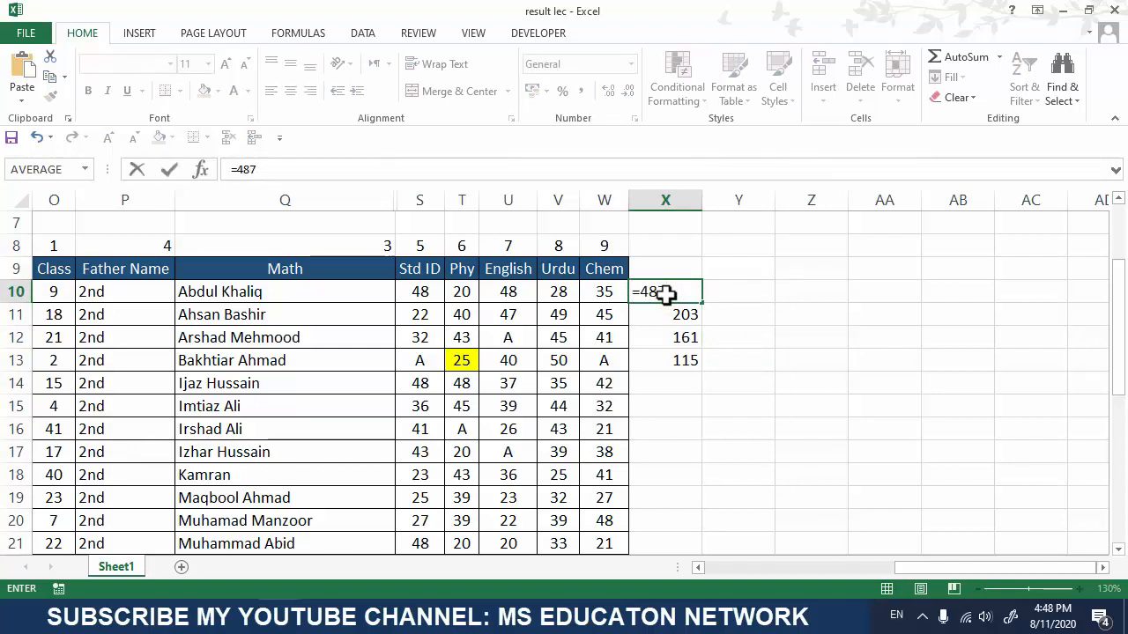
text(+20+48)
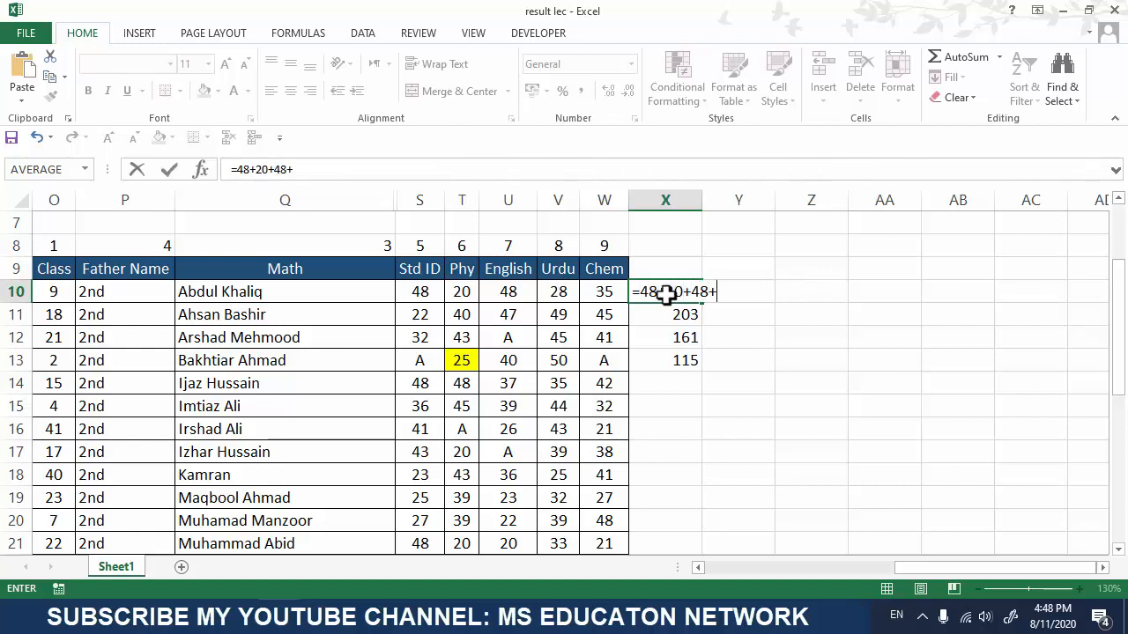
text(+)
key(Return)
key(n)
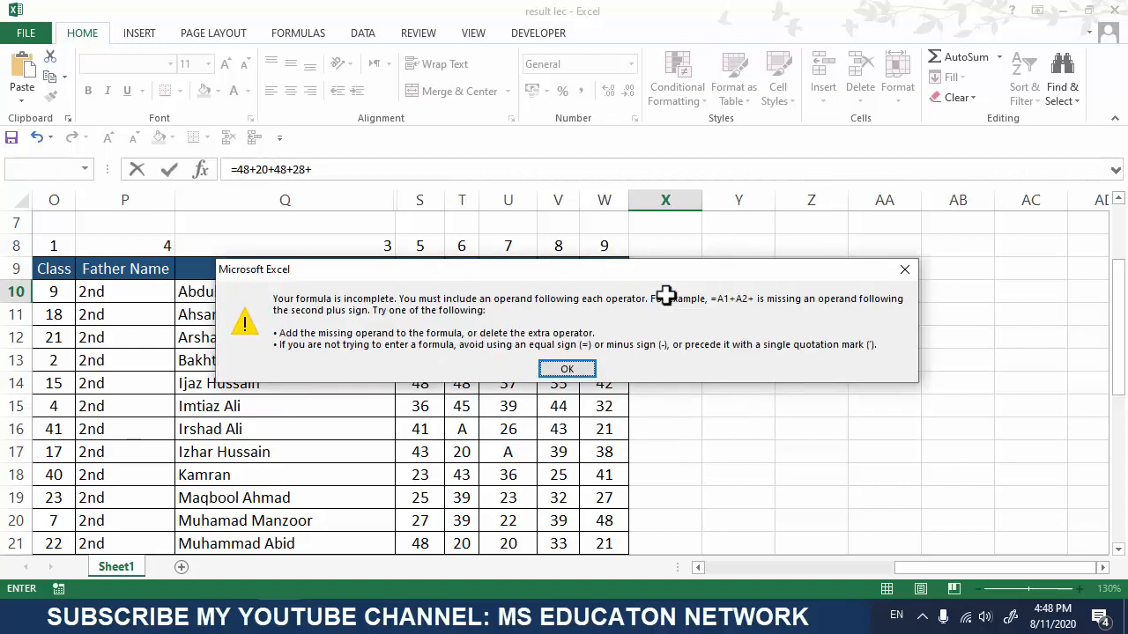
key(Return)
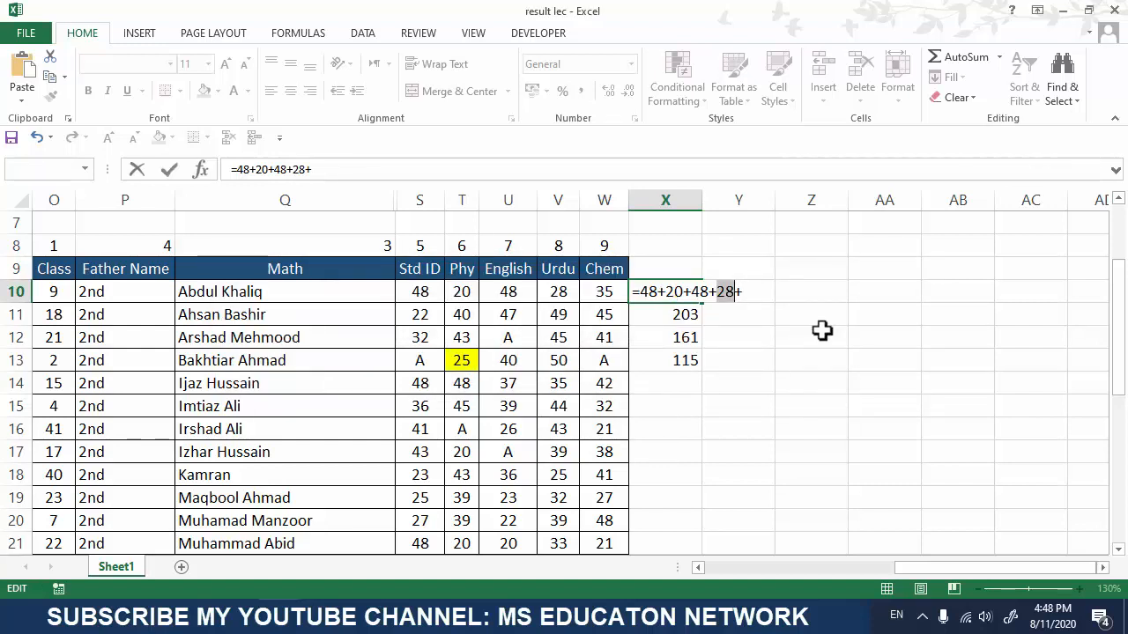
click(747, 291)
text(35)
key(Return)
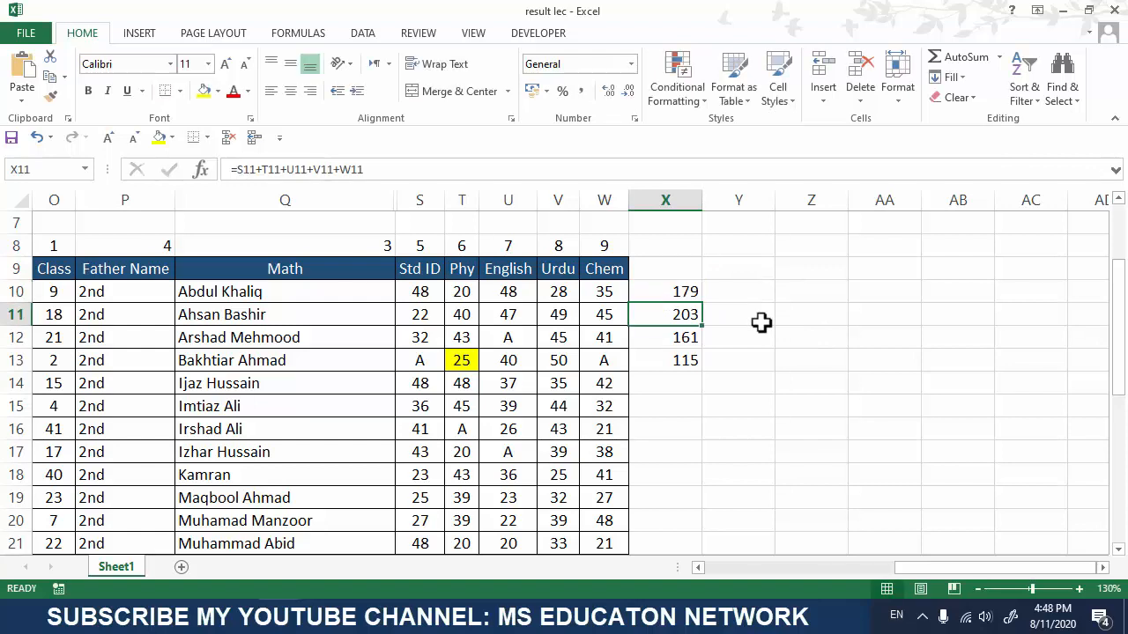
Change the Phy mark in cell T10 to 30, and update the X10 formula to =48+30+48+28+35.
click(462, 292)
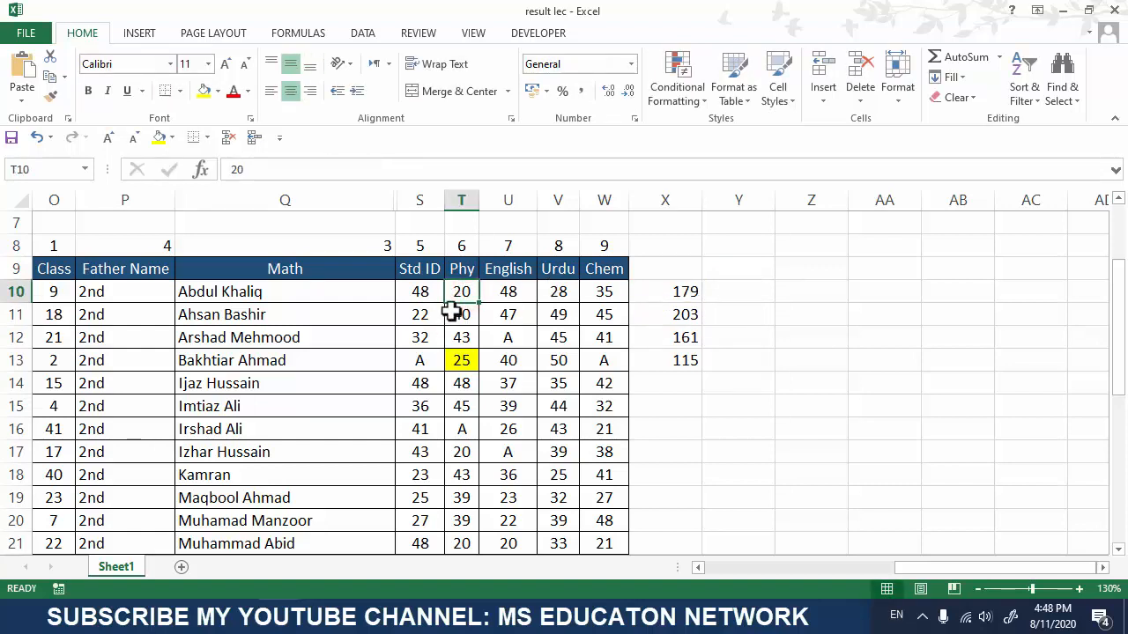
text(3)
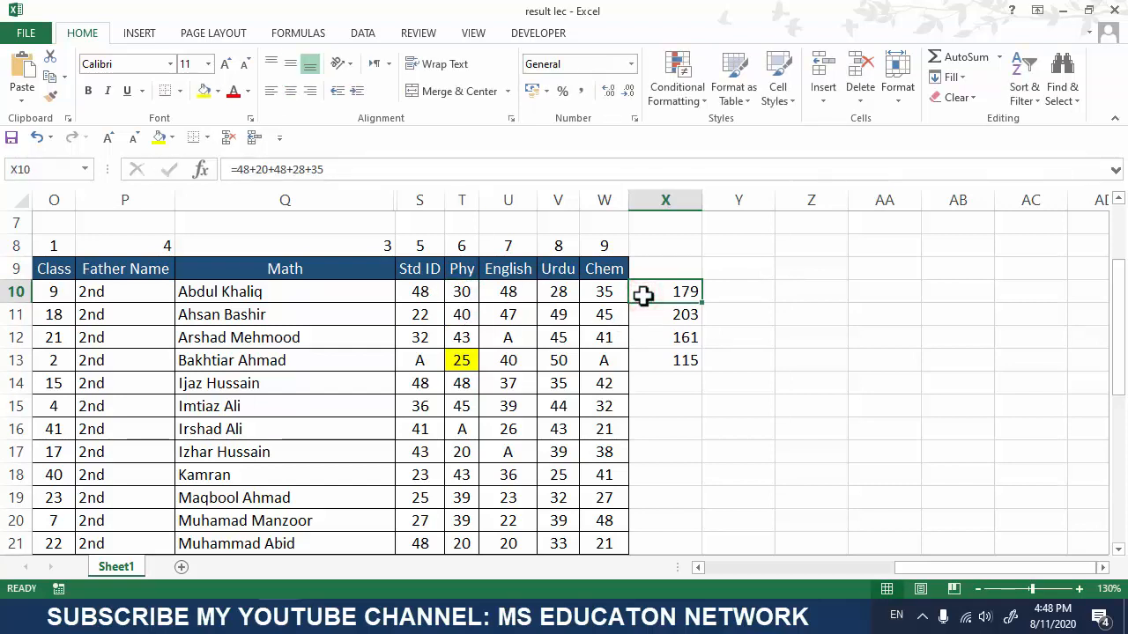
click(256, 172)
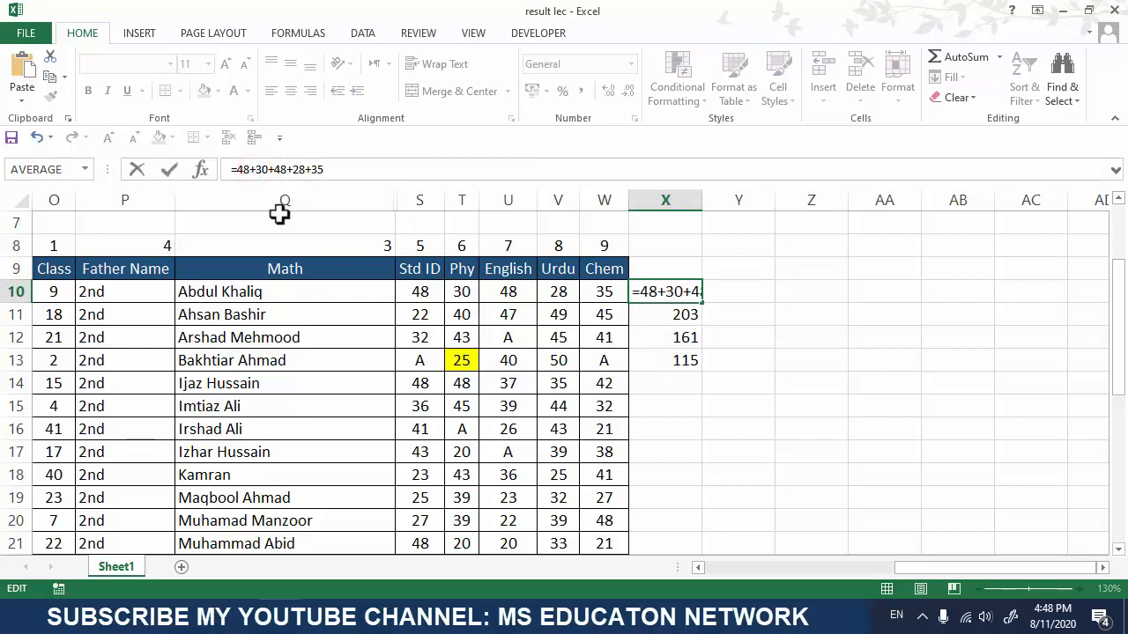
key(Return)
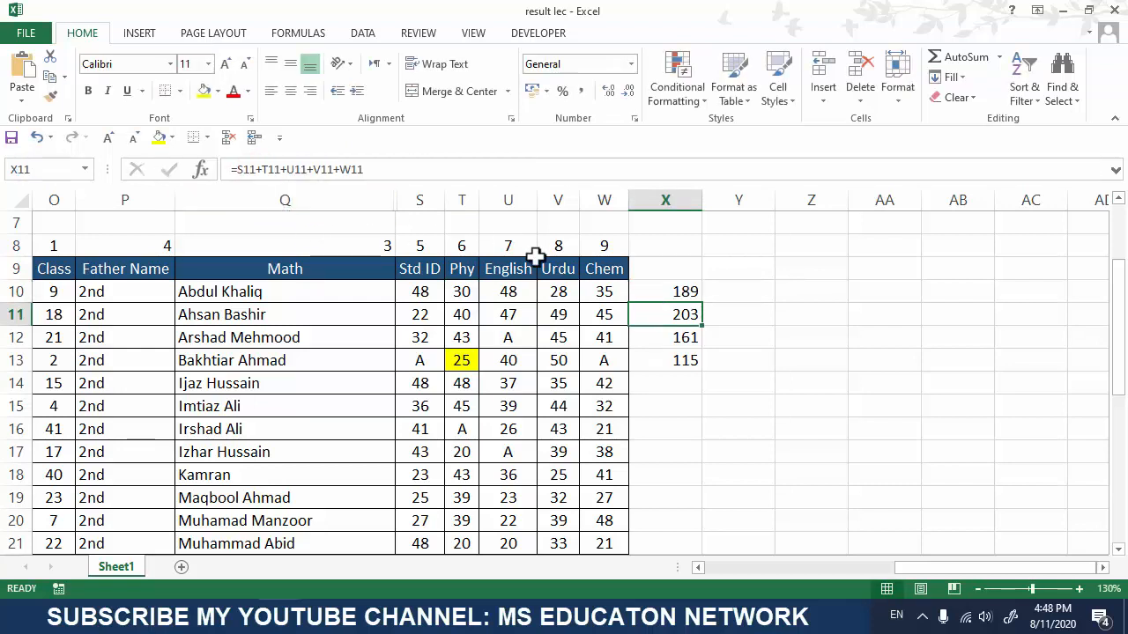
Clear the totals from cells X10 to X13.
click(663, 292)
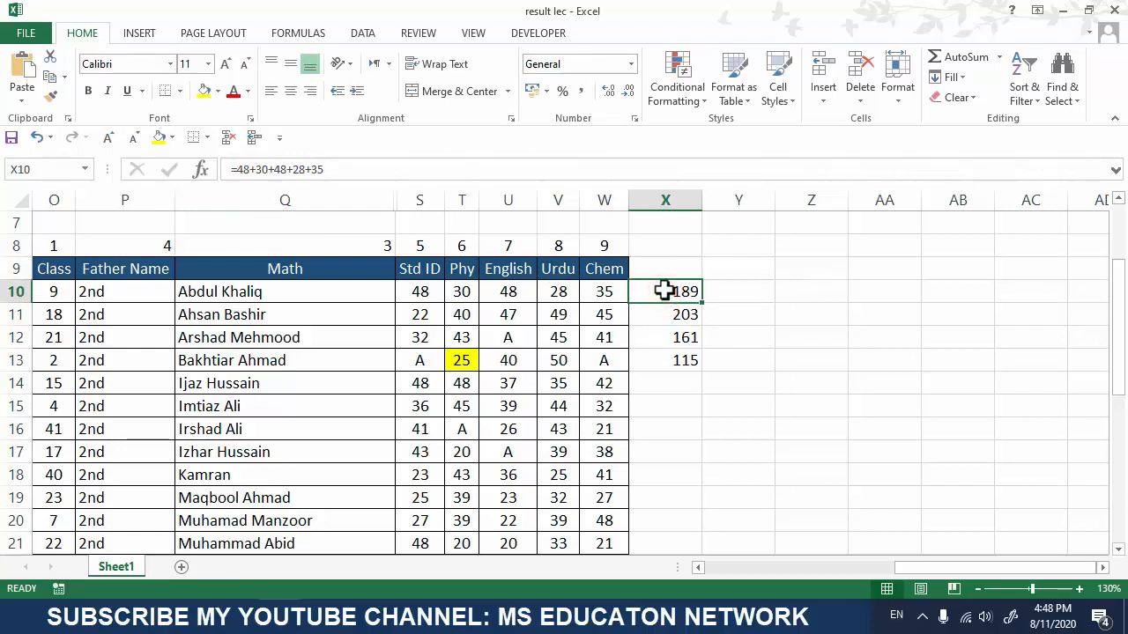
key(Delete)
click(662, 316)
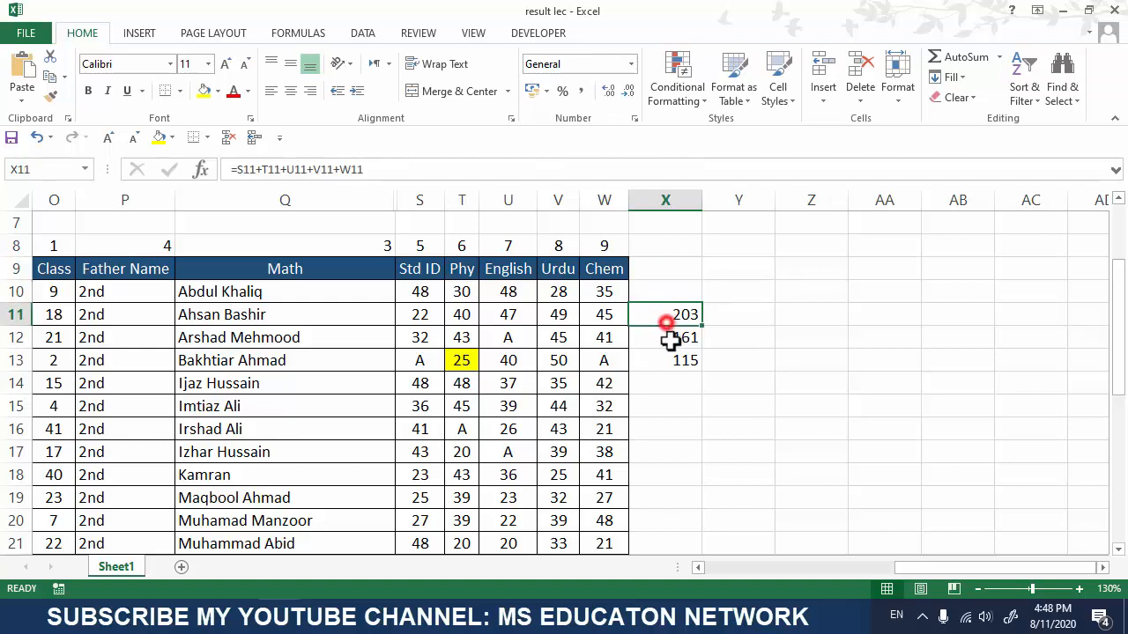
drag(662, 315, 667, 342)
key(Delete)
click(675, 416)
click(663, 361)
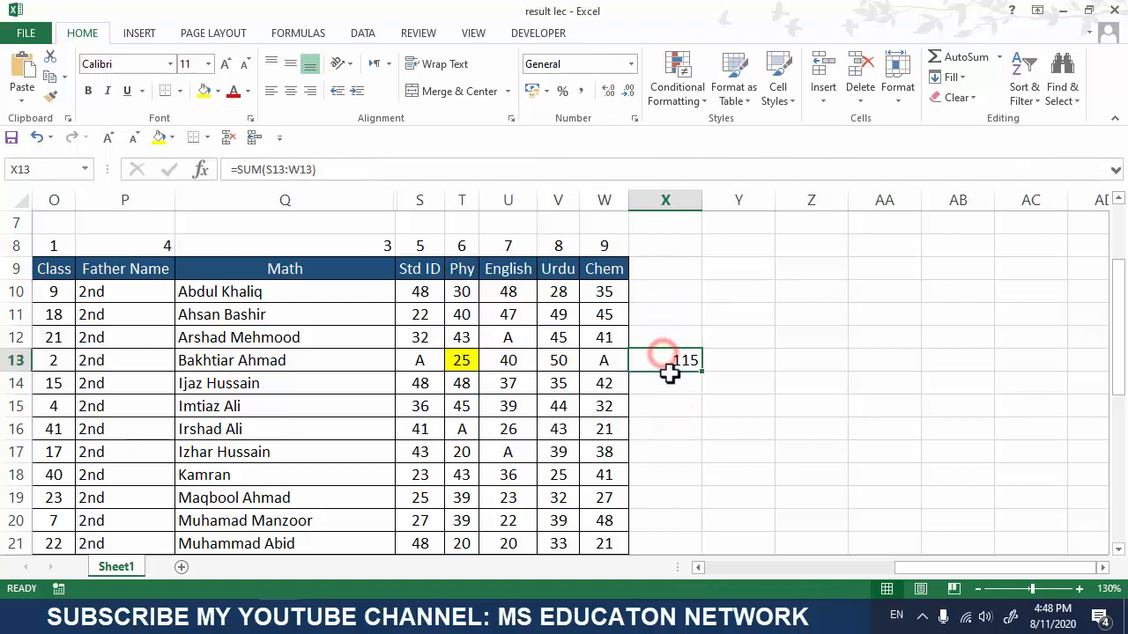
key(Delete)
Total the row 10 marks in cell X10 with =SUM(S10:W10), and check the summed cells S10 to W10.
click(648, 284)
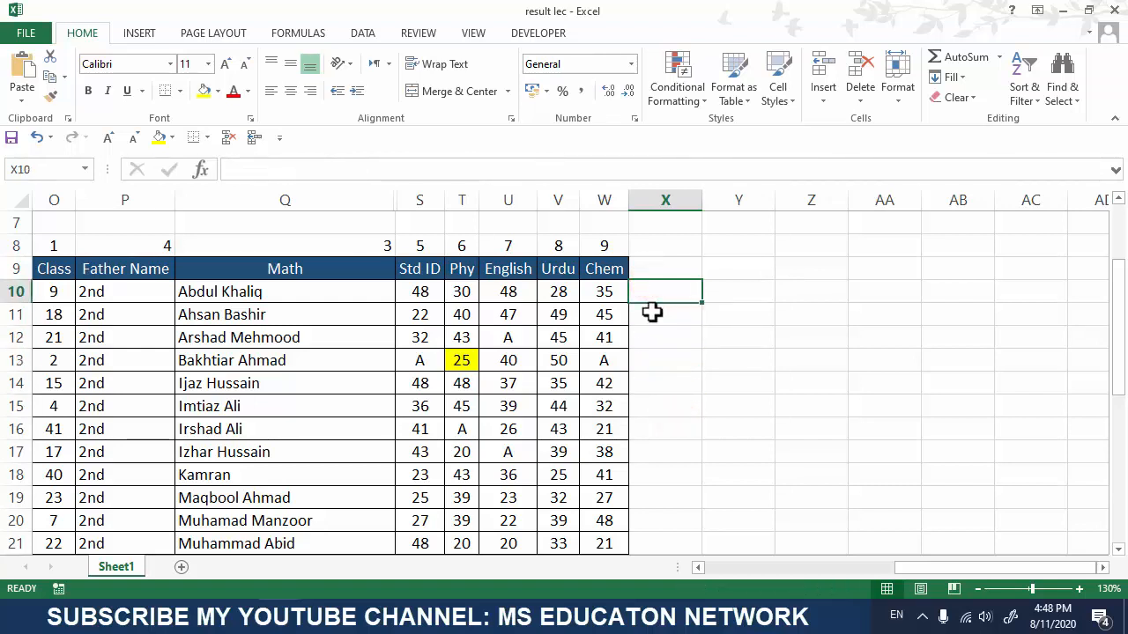
text(=sum)
key(Tab)
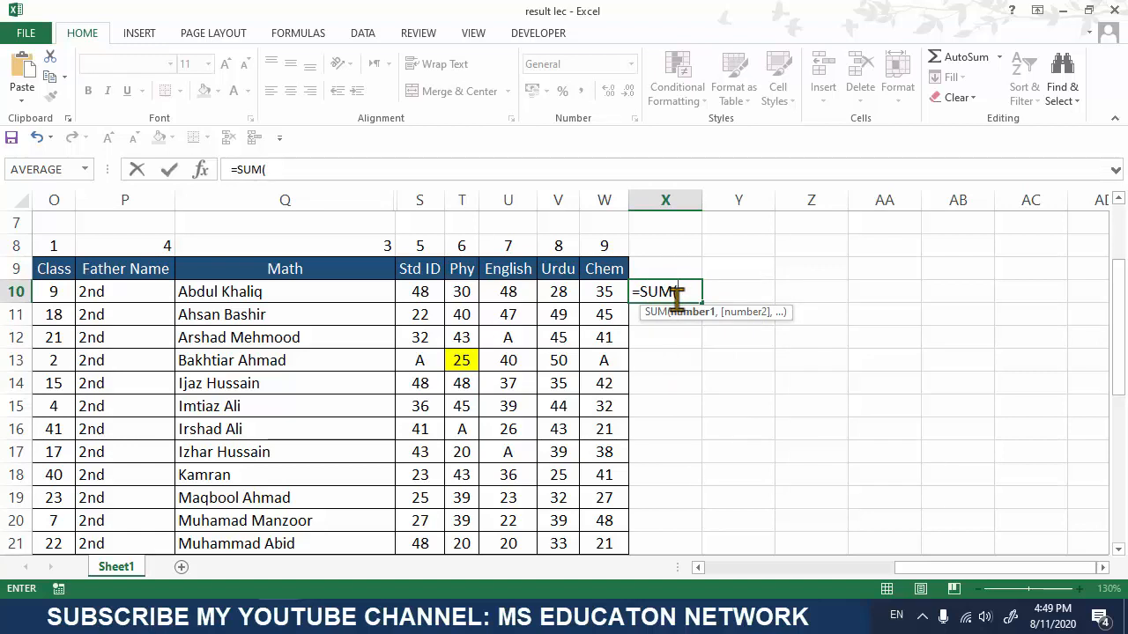
drag(418, 291, 608, 293)
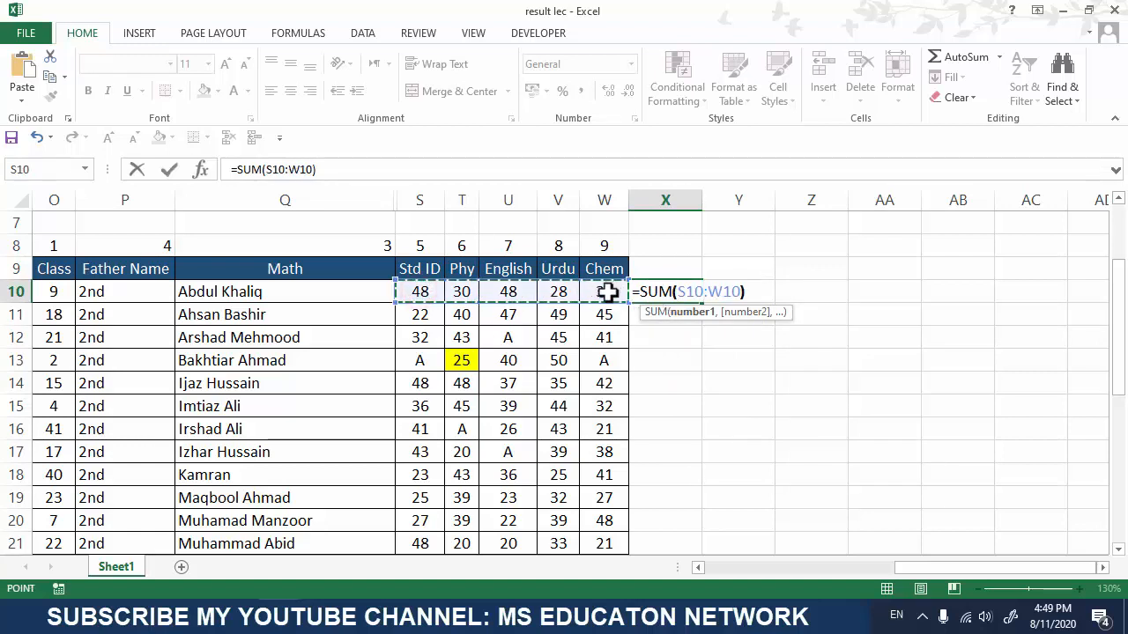
key(Return)
click(674, 292)
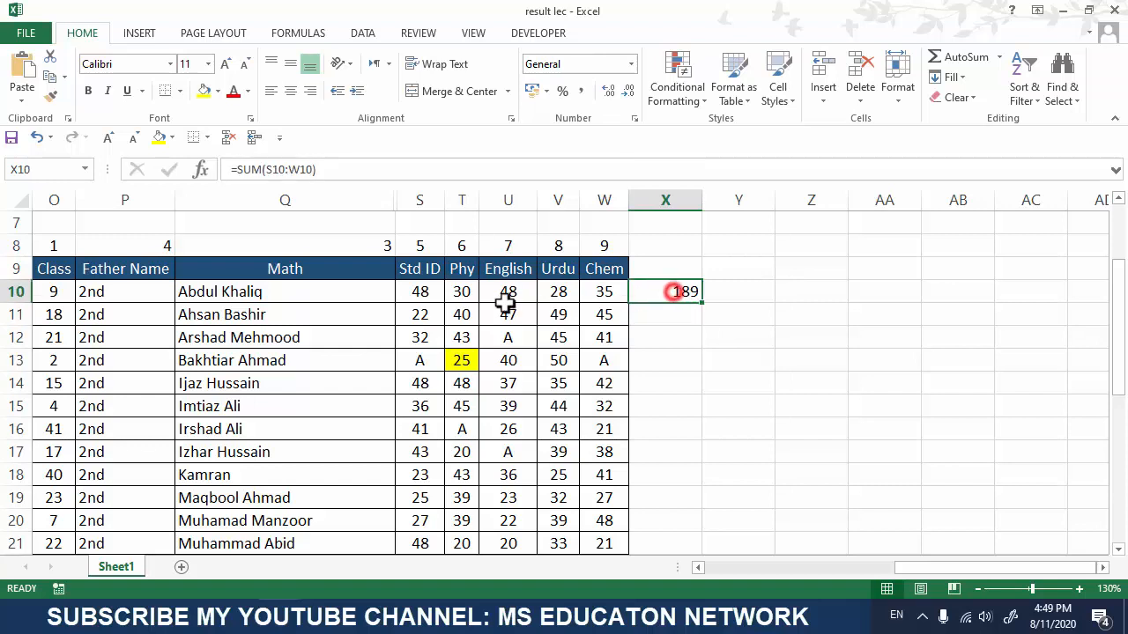
drag(419, 292, 607, 292)
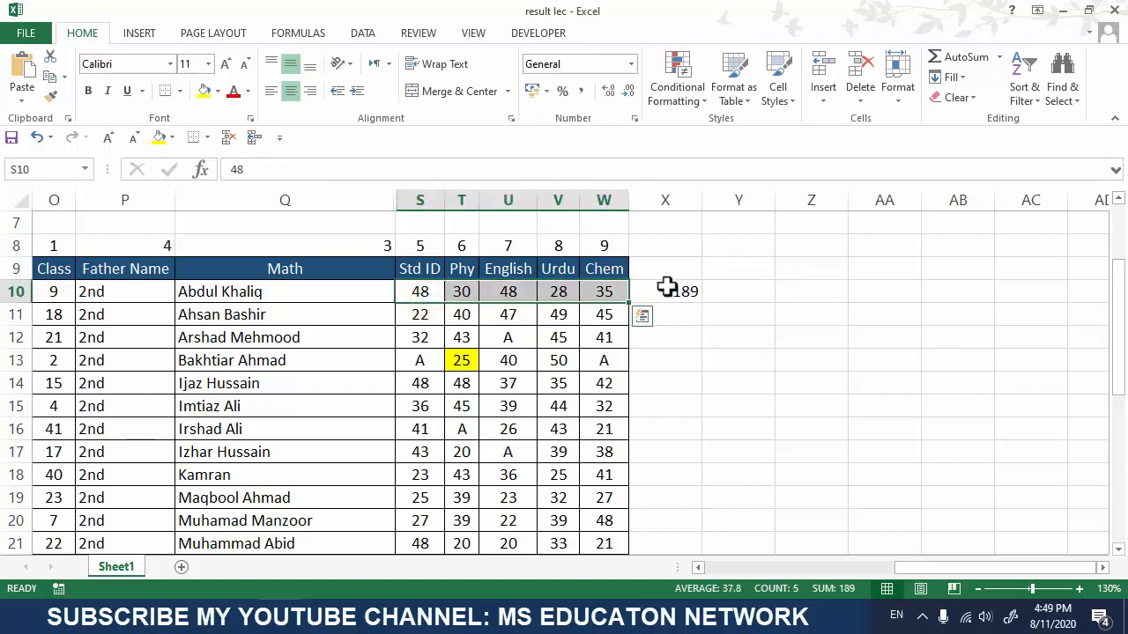
Fill the SUM formula from X10 down column X to the last student in row 37.
click(667, 288)
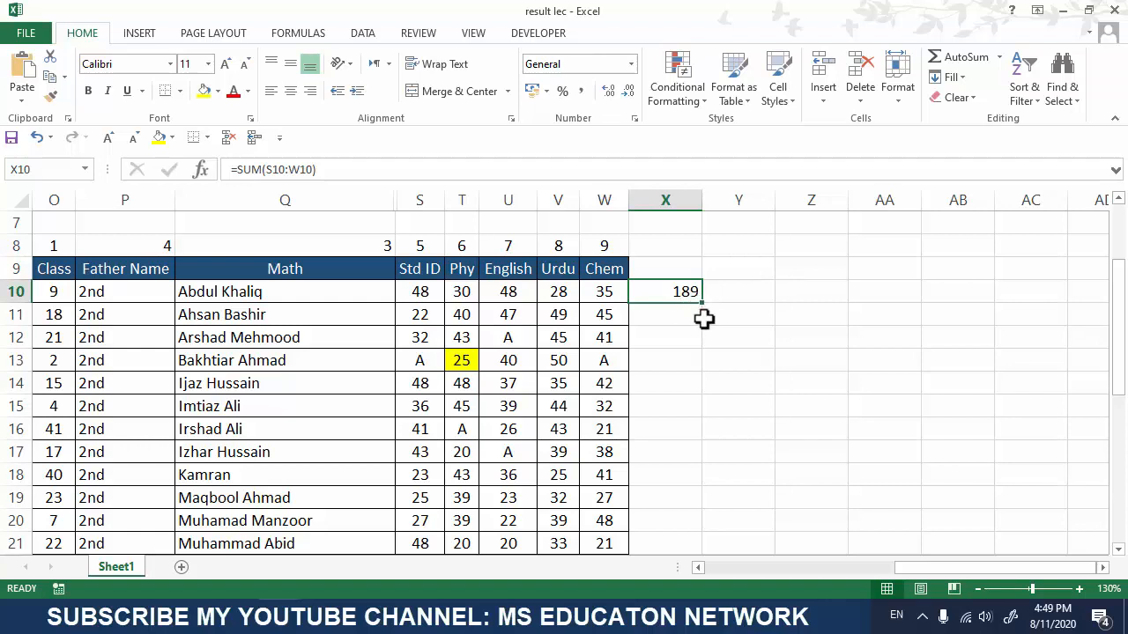
scroll(704, 320, down, 1)
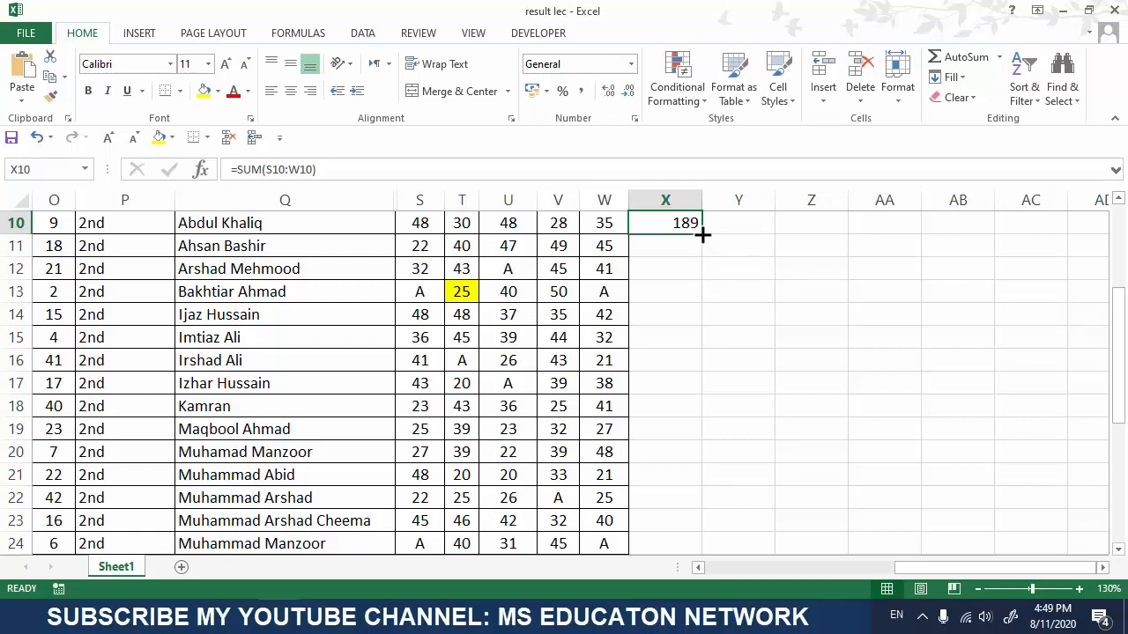
drag(702, 234, 704, 390)
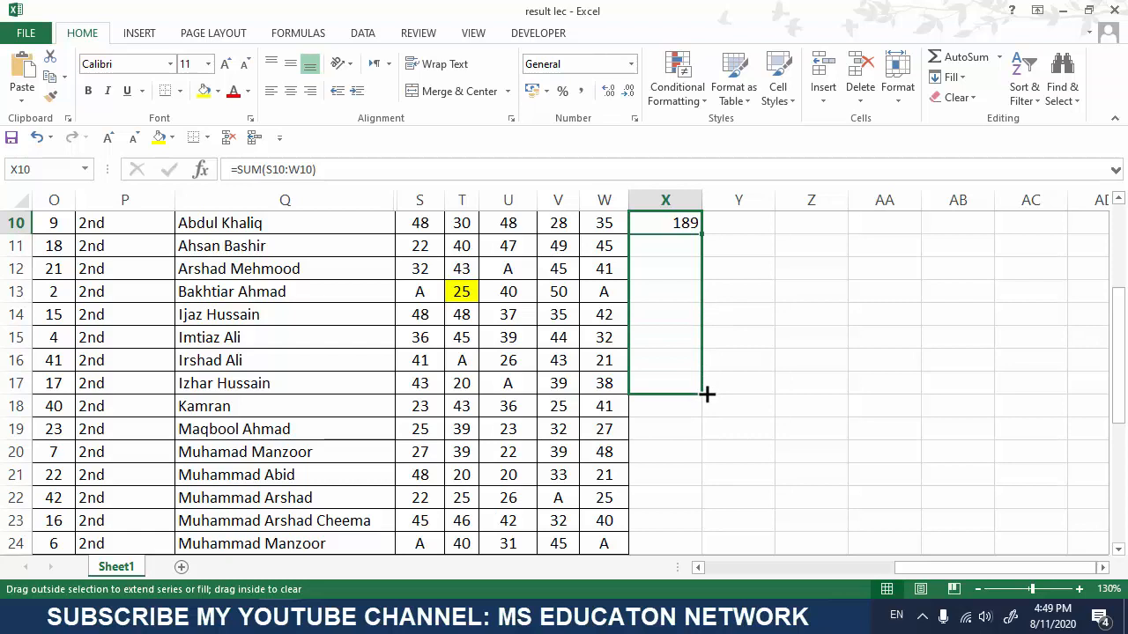
drag(707, 394, 705, 458)
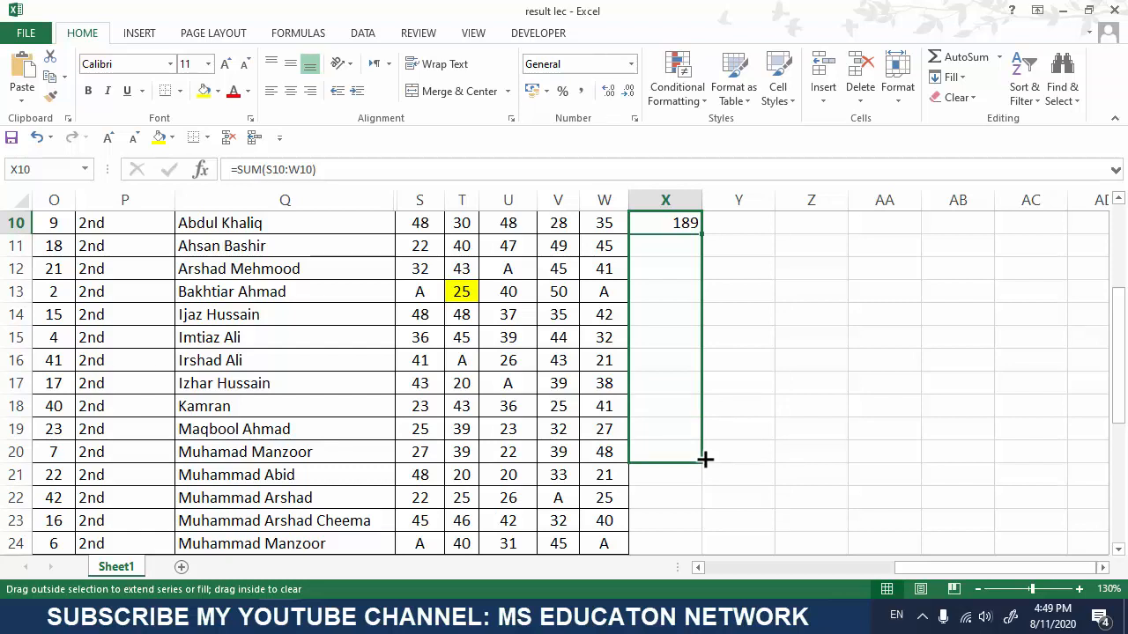
drag(705, 458, 690, 531)
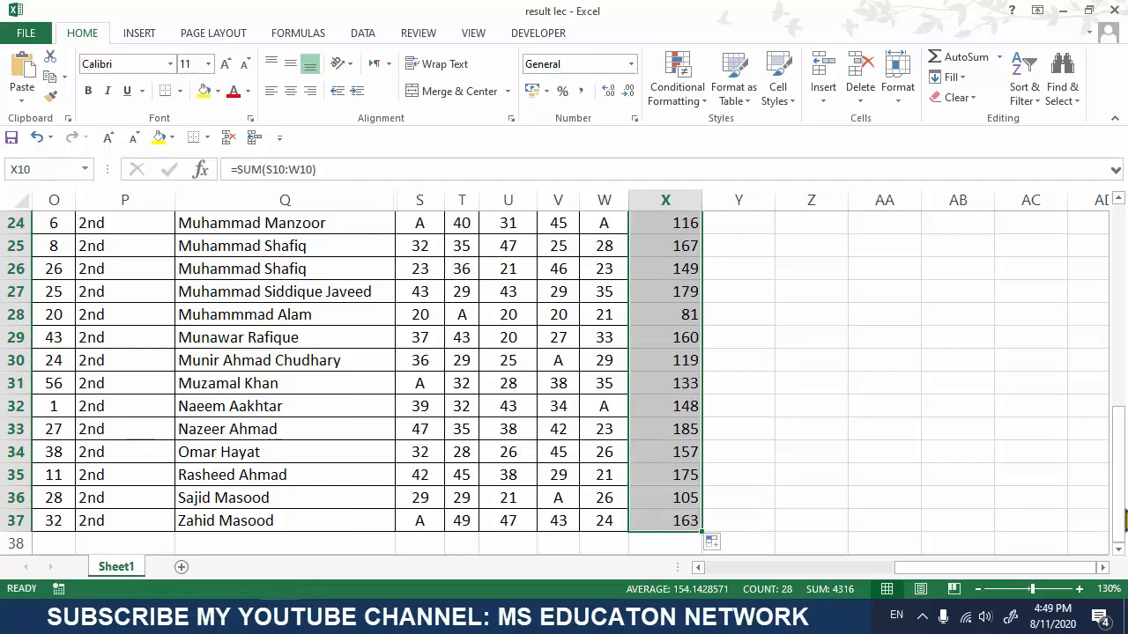
Compare the copied SUM formulas in column X with their mark ranges for rows 11 to 14 and row 16.
drag(1121, 520, 1121, 370)
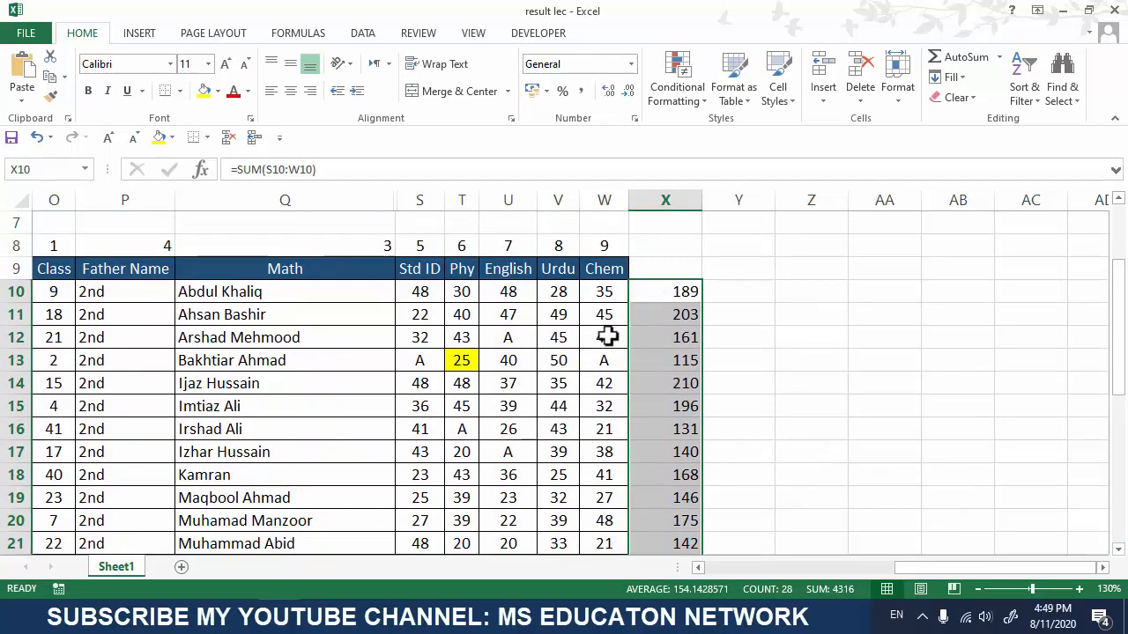
drag(420, 315, 661, 315)
click(661, 315)
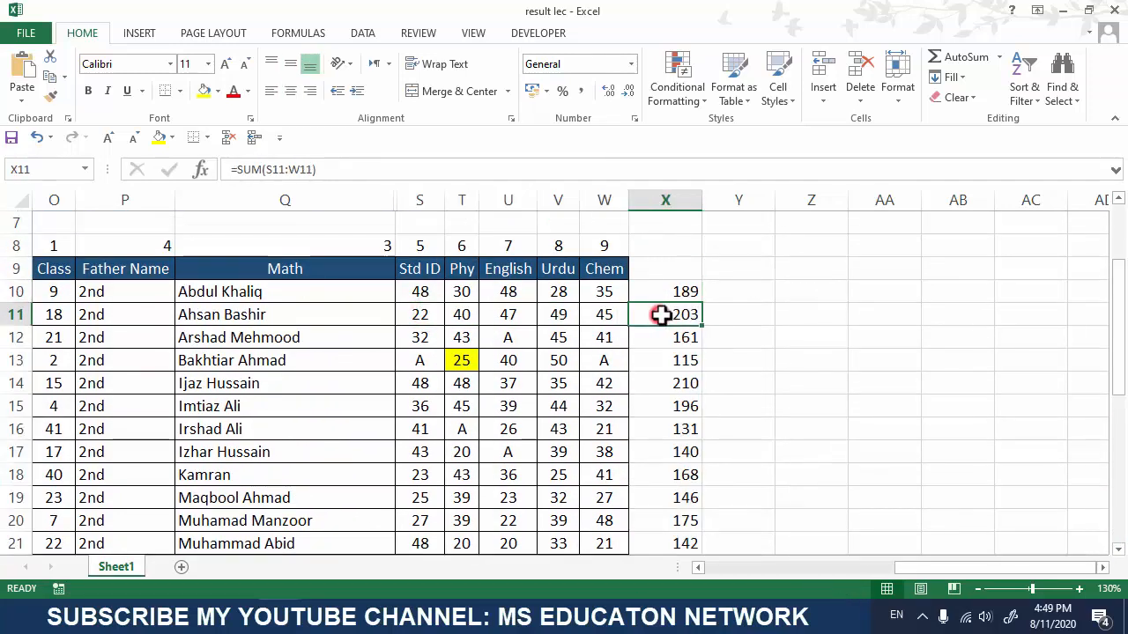
drag(421, 337, 649, 339)
click(652, 337)
double_click(656, 337)
key(Return)
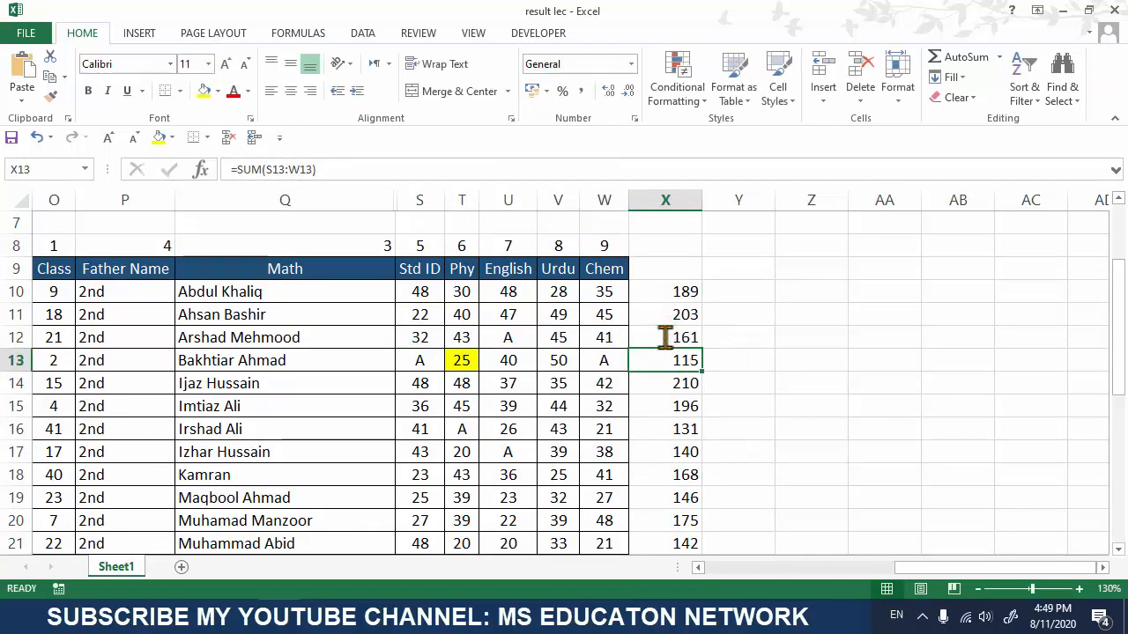
double_click(664, 355)
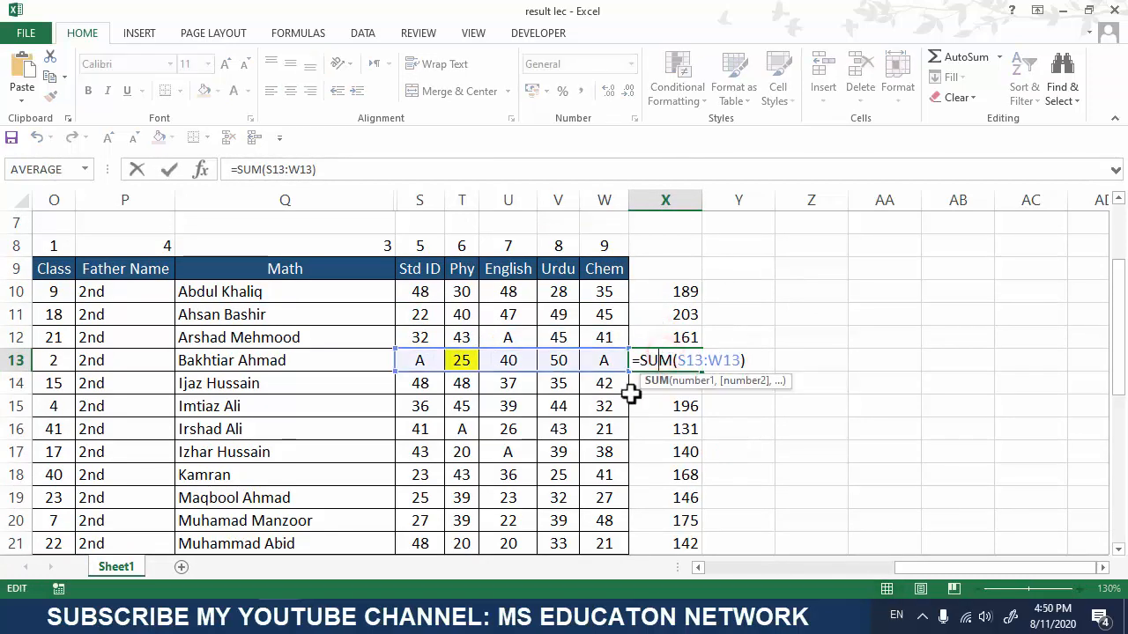
key(Return)
double_click(639, 383)
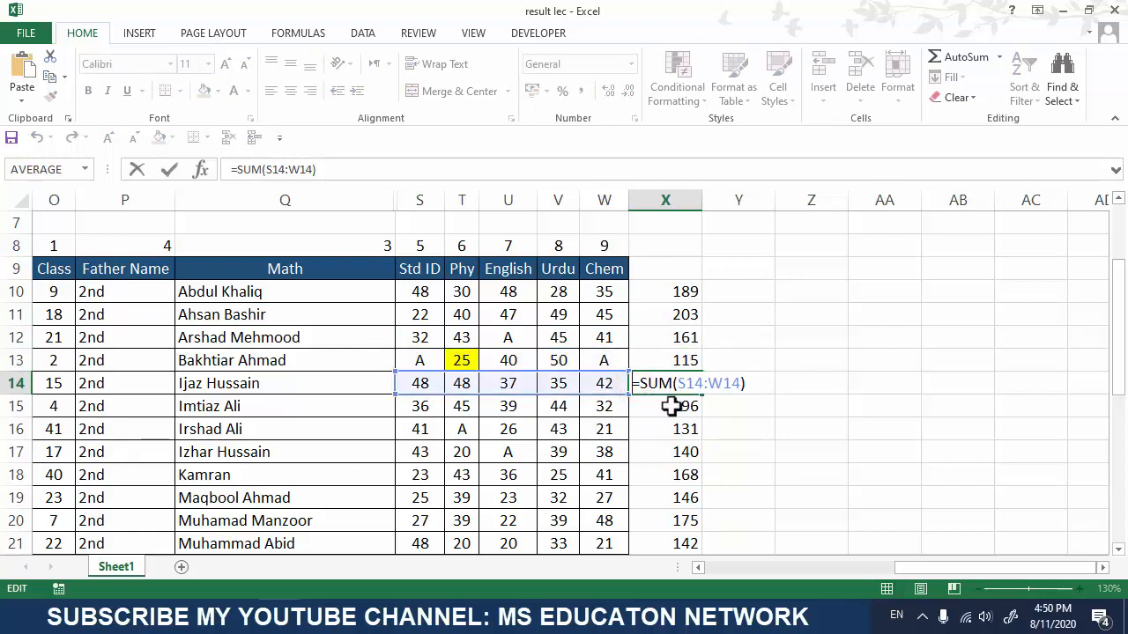
key(Return)
double_click(677, 428)
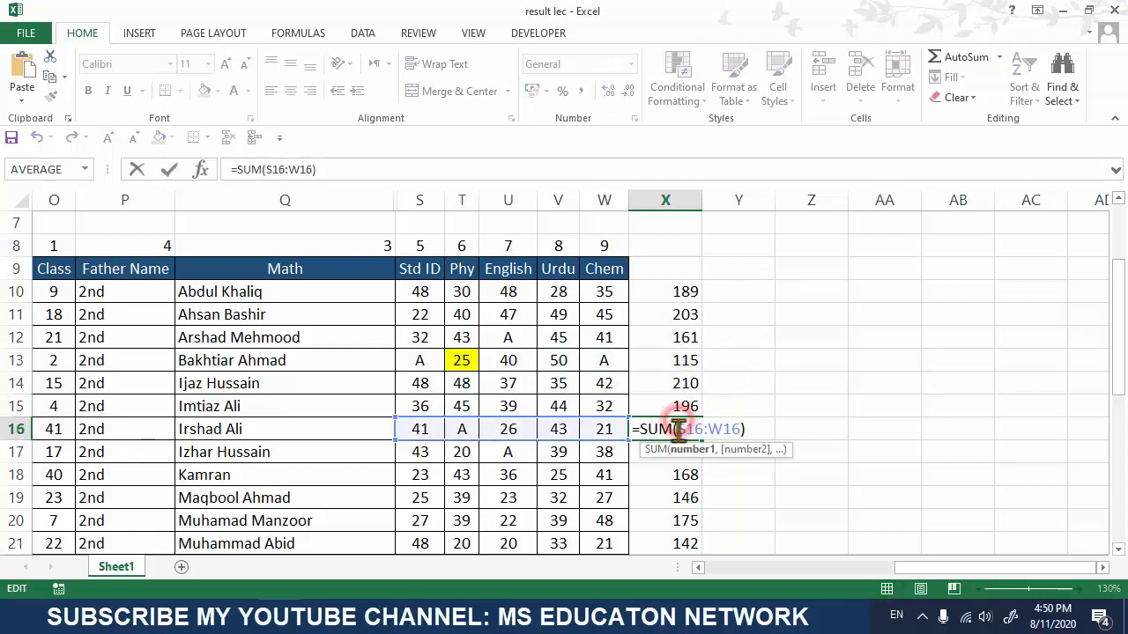
key(Return)
Inspect the SUM formula for the last student in X37, and return to the first total in X10.
key(ctrl+Down)
double_click(672, 385)
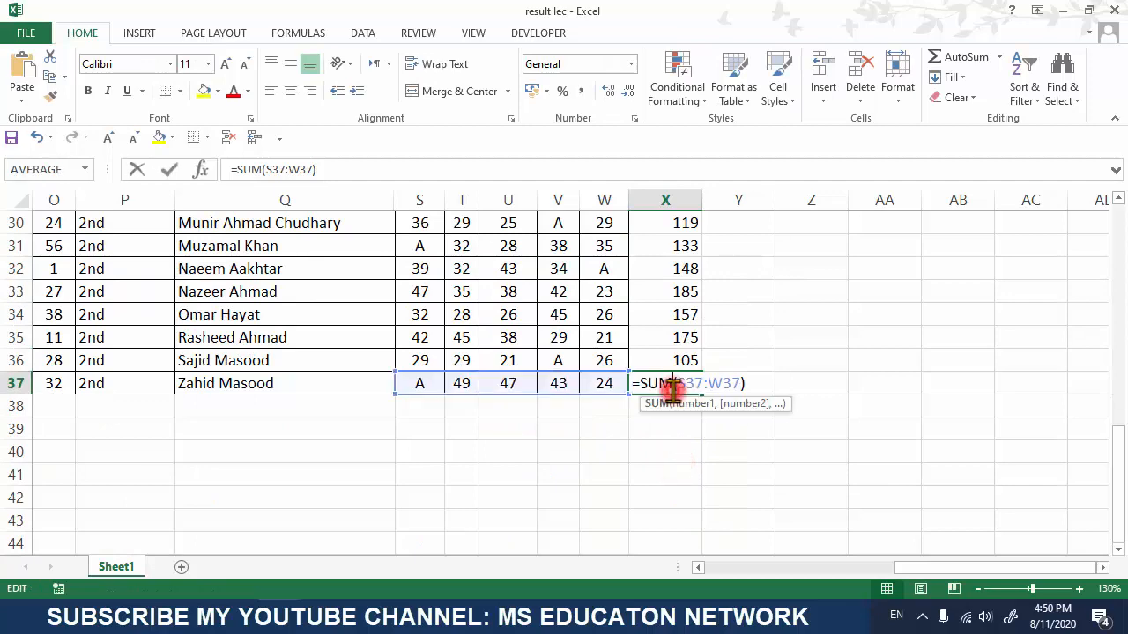
key(Return)
scroll(672, 390, up, 8)
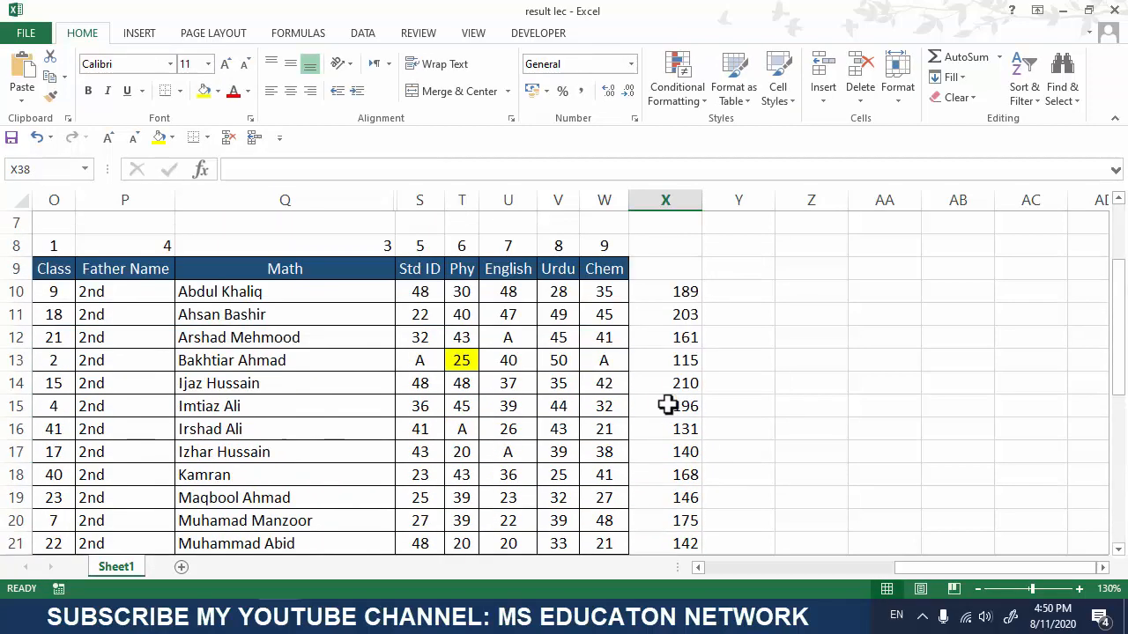
click(666, 294)
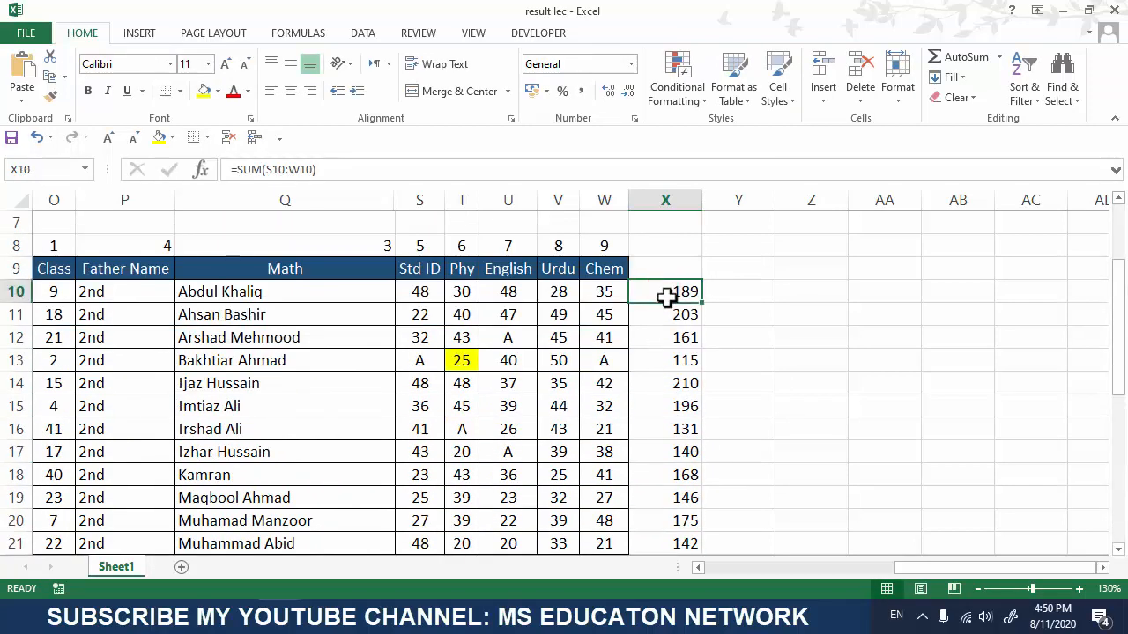
scroll(667, 297, down, 1)
scroll(666, 296, up, 1)
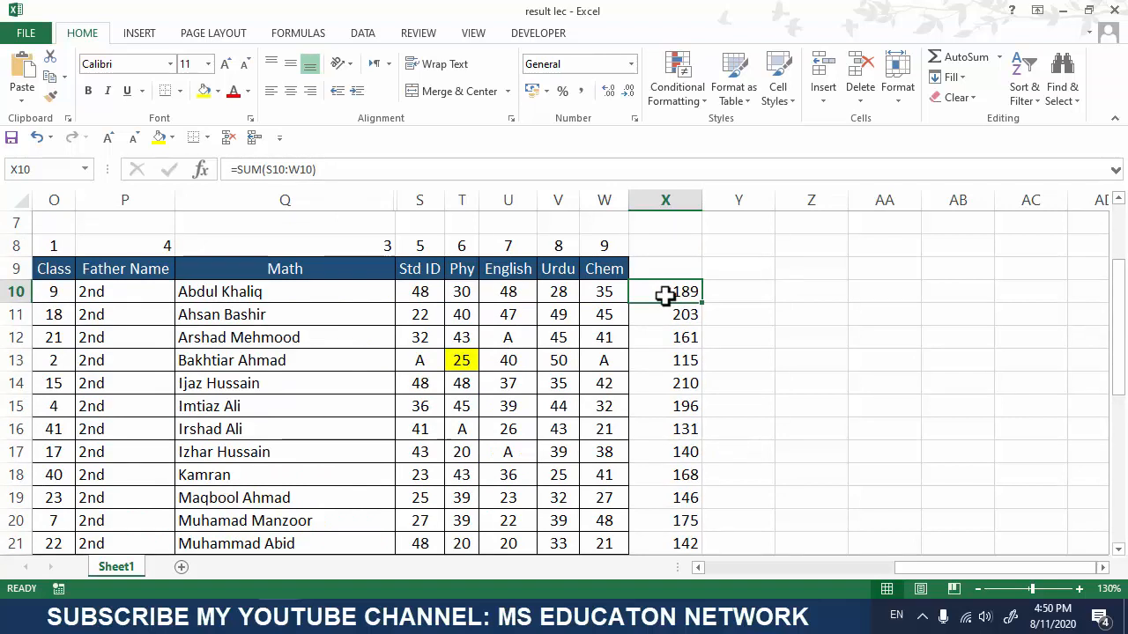